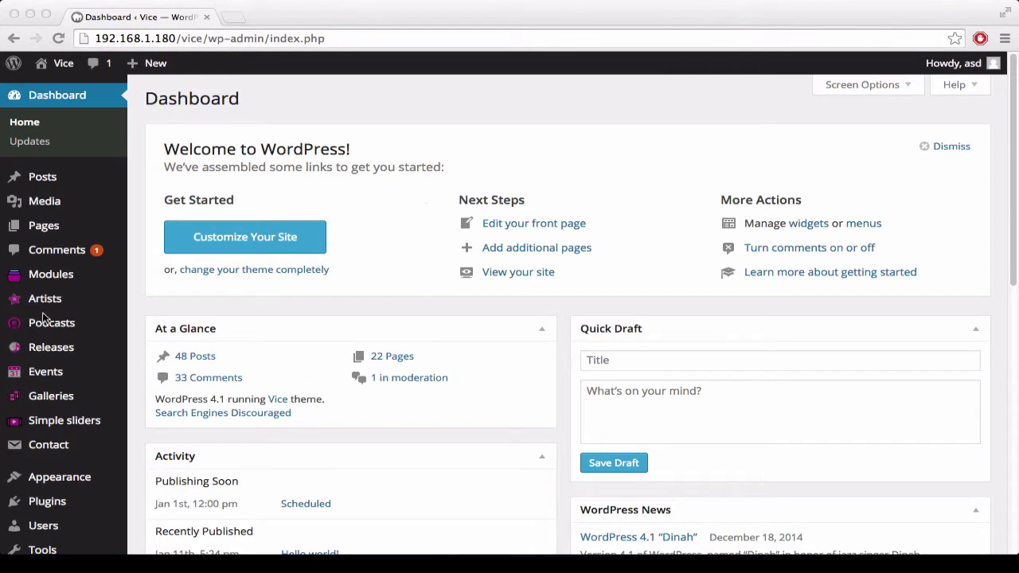
left_click(38, 279)
mouse_move(46, 280)
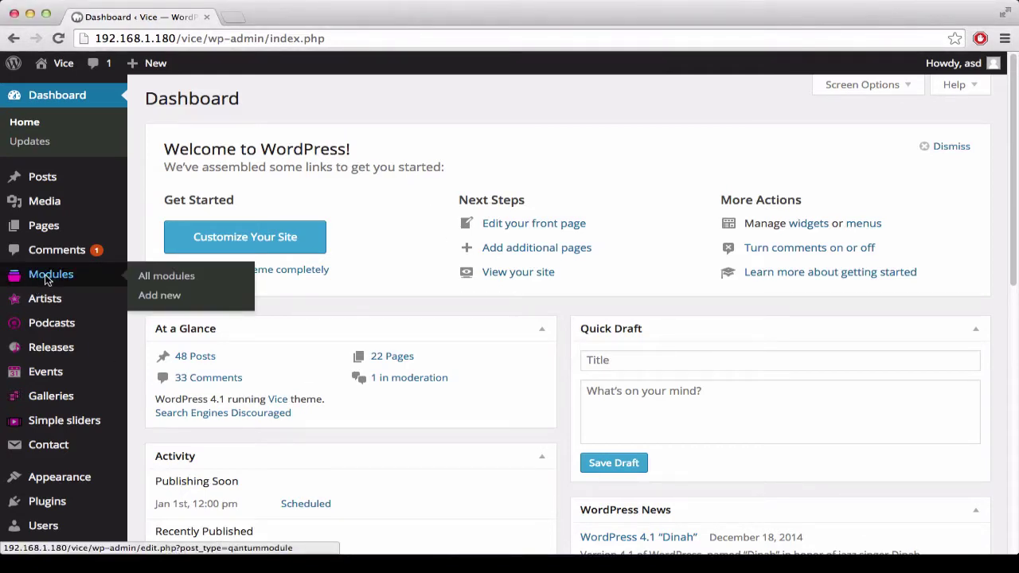
mouse_move(57, 190)
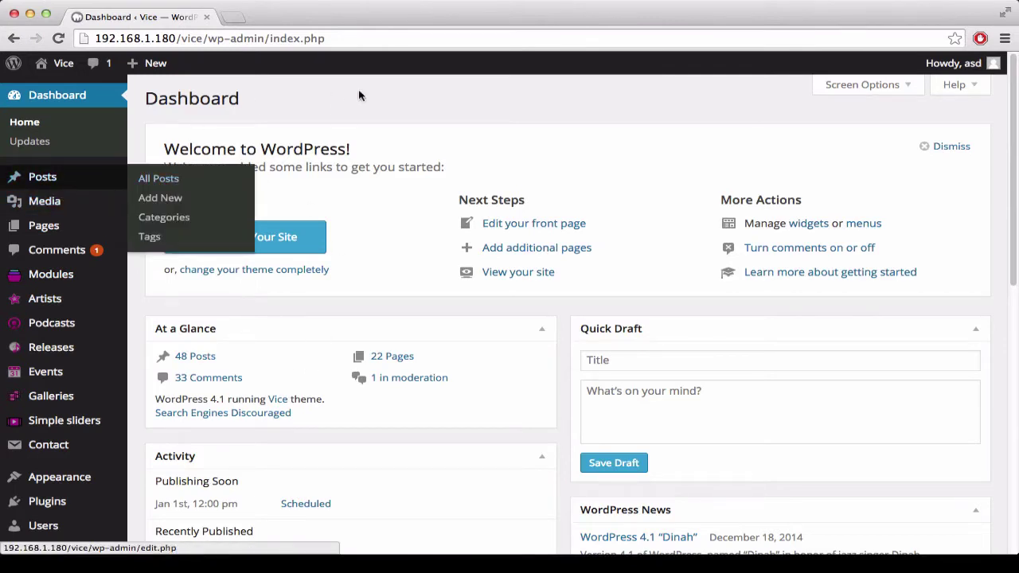
mouse_move(150, 529)
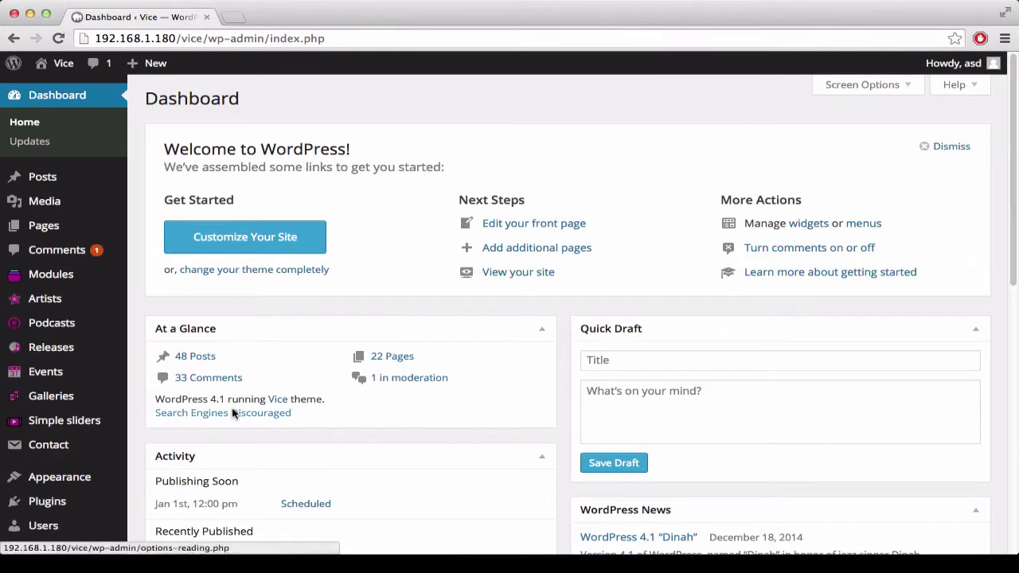
mouse_move(76, 396)
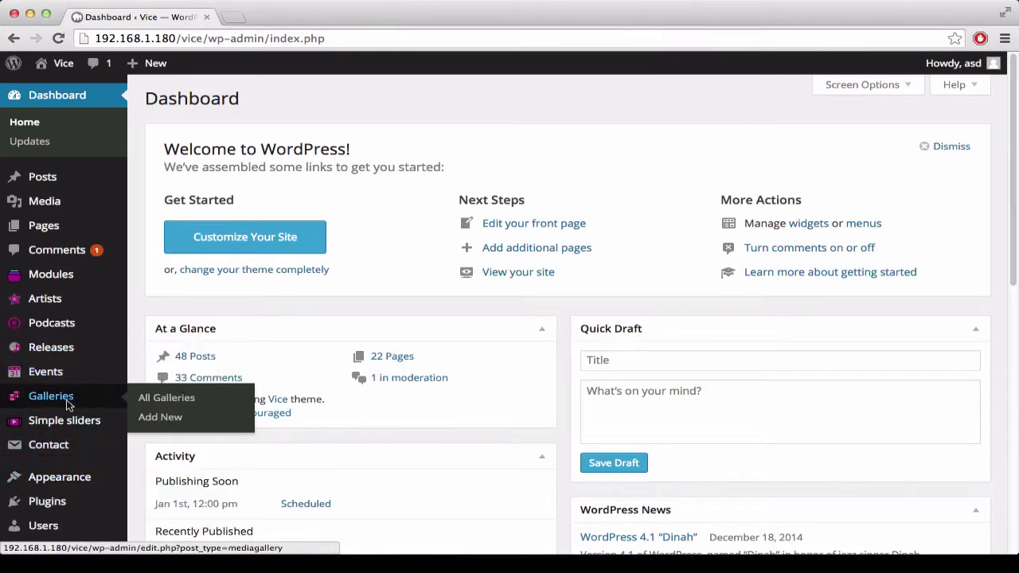
mouse_move(67, 359)
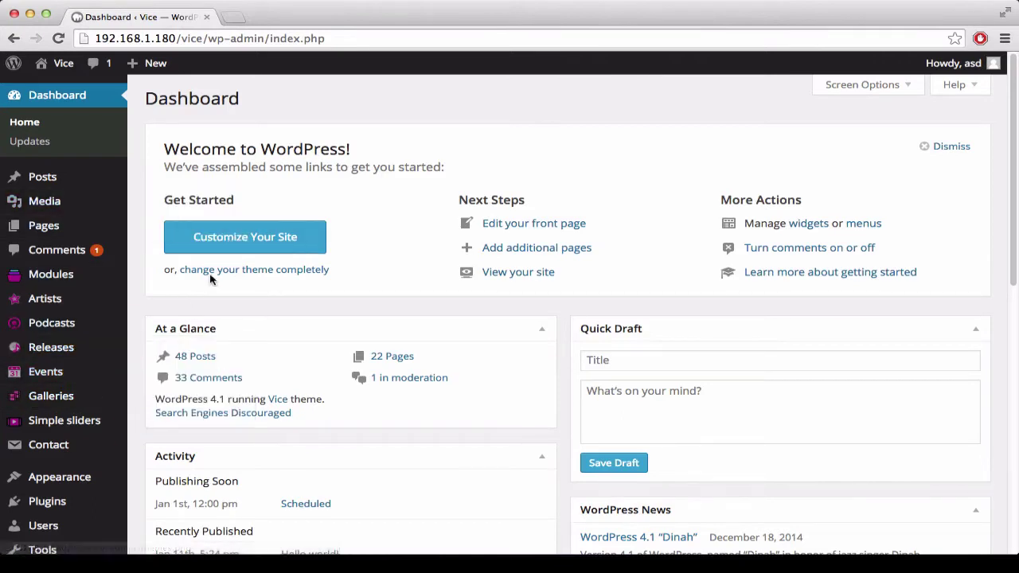
mouse_move(89, 274)
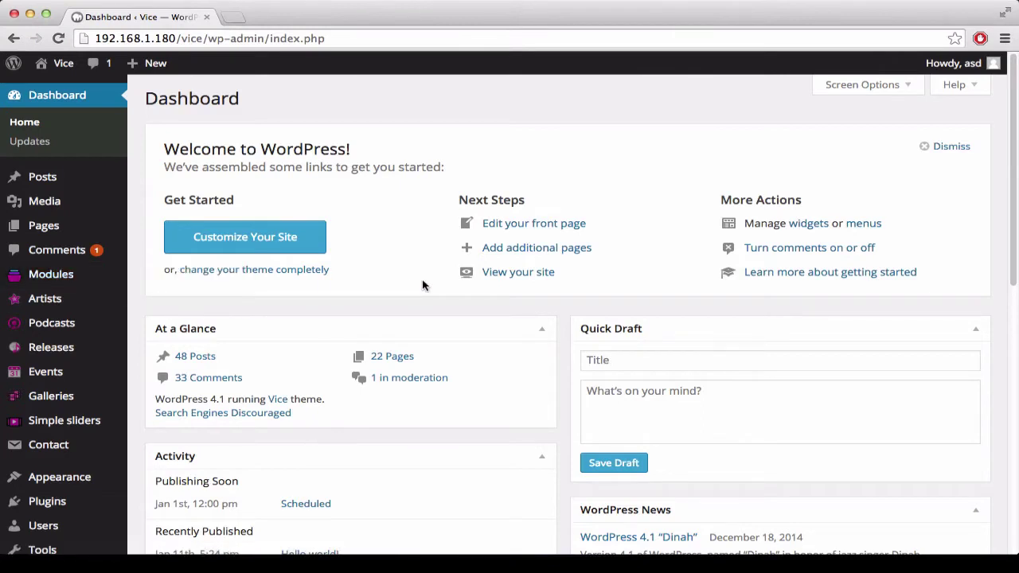
Look at the Artists, Podcasts and Releases lists in separate browser tabs and close those tabs again.
left_click(66, 300, "super")
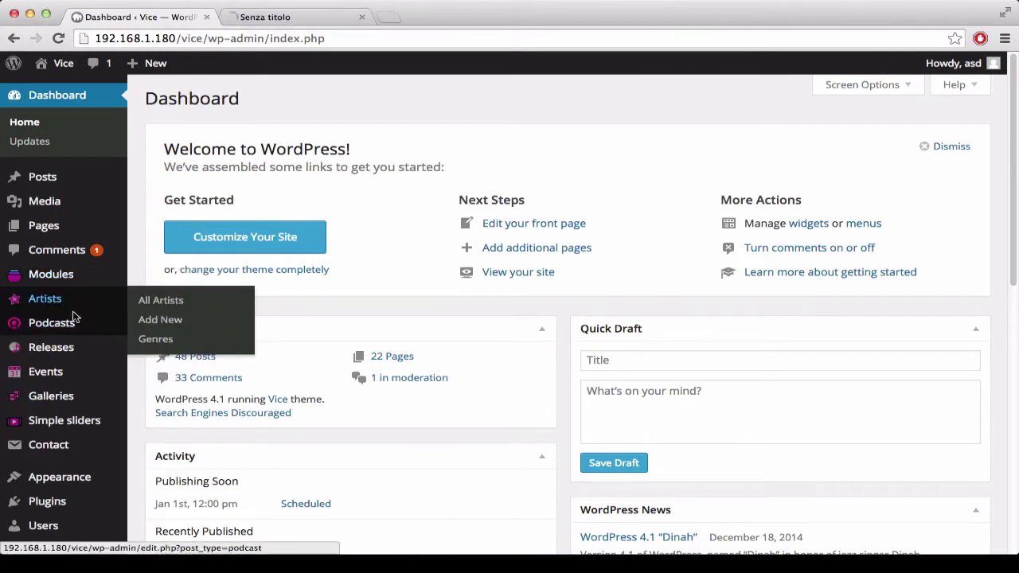
left_click(69, 325, "super")
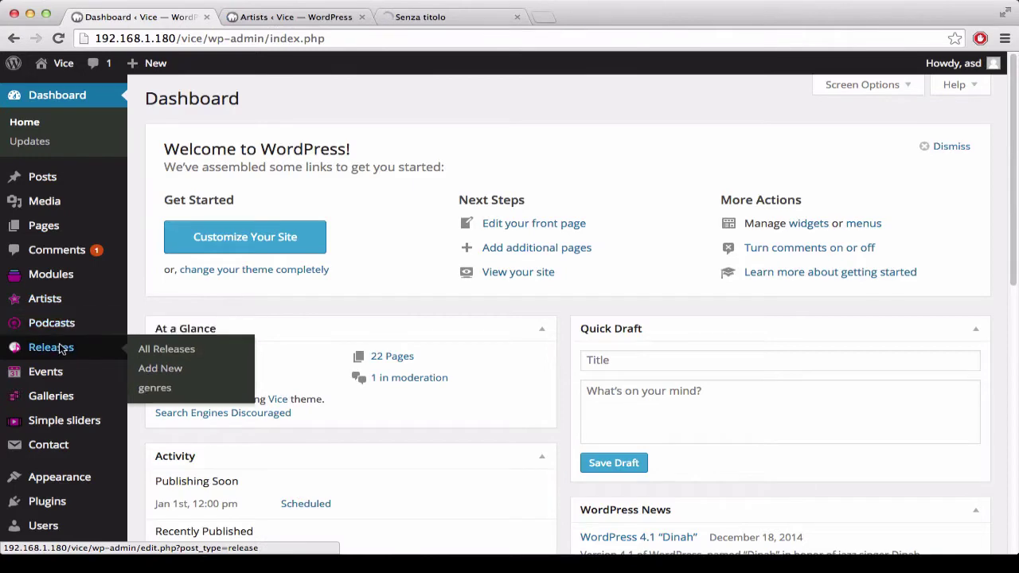
left_click(67, 345, "super")
left_click(294, 17)
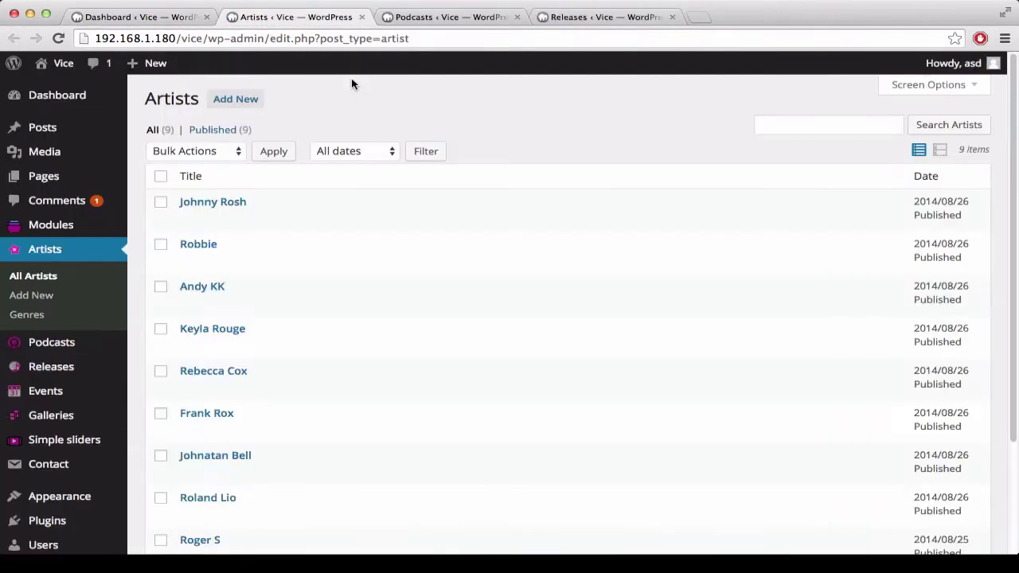
key("super+w")
key("super+w")
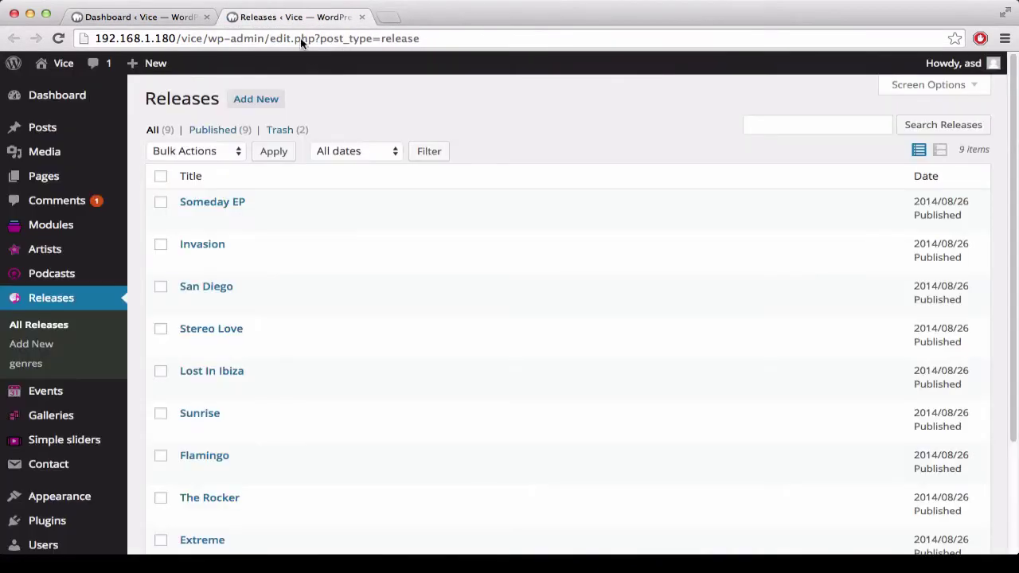
key("super+w")
Start a new module and title it "Logo Module".
mouse_move(68, 347)
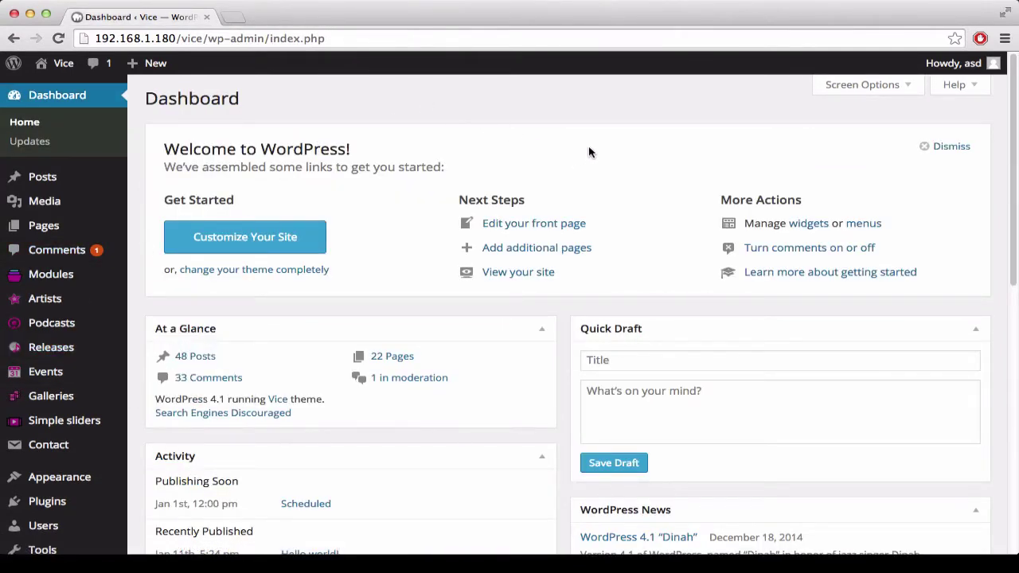
mouse_move(63, 280)
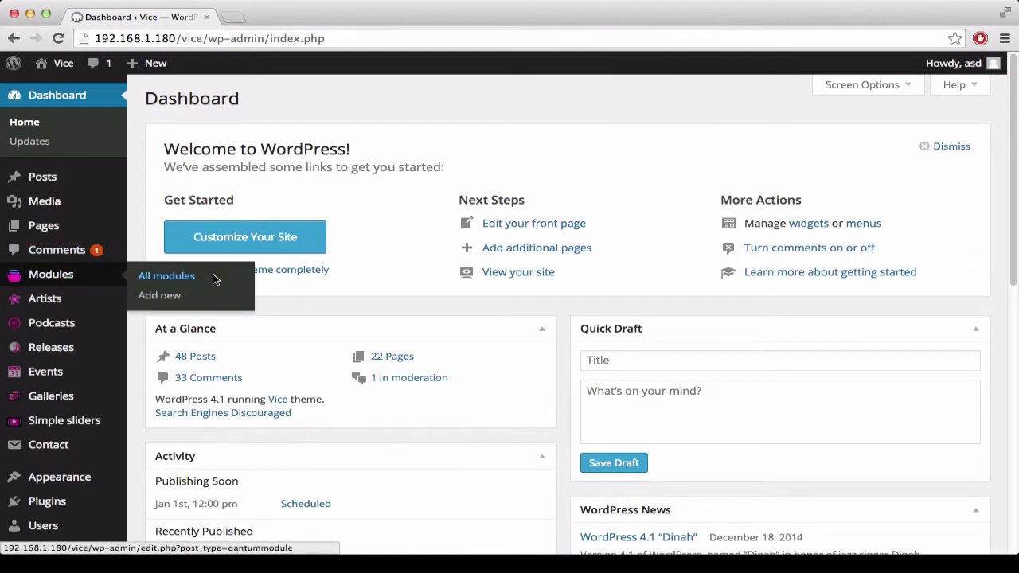
left_click(179, 295)
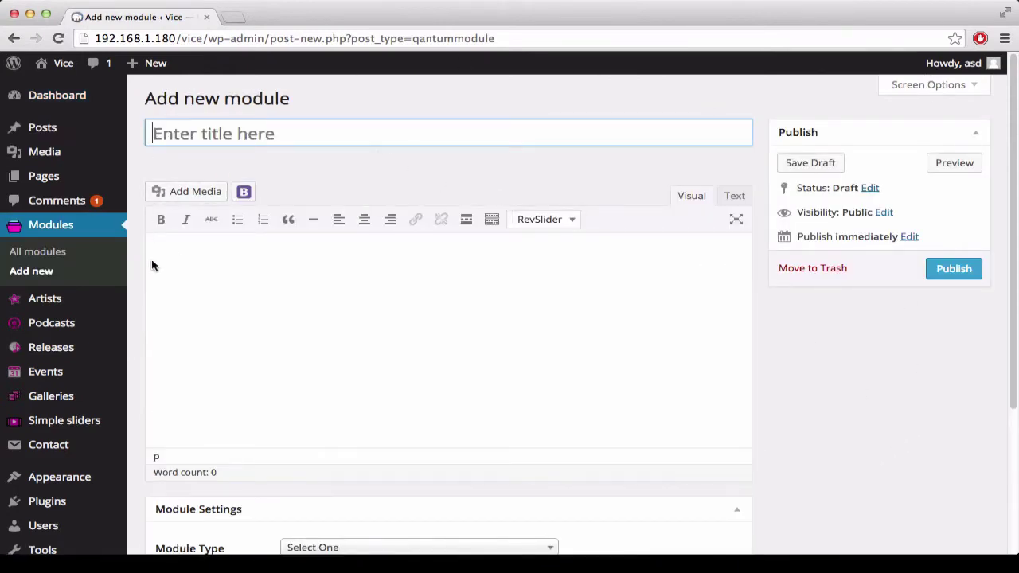
left_click(195, 142)
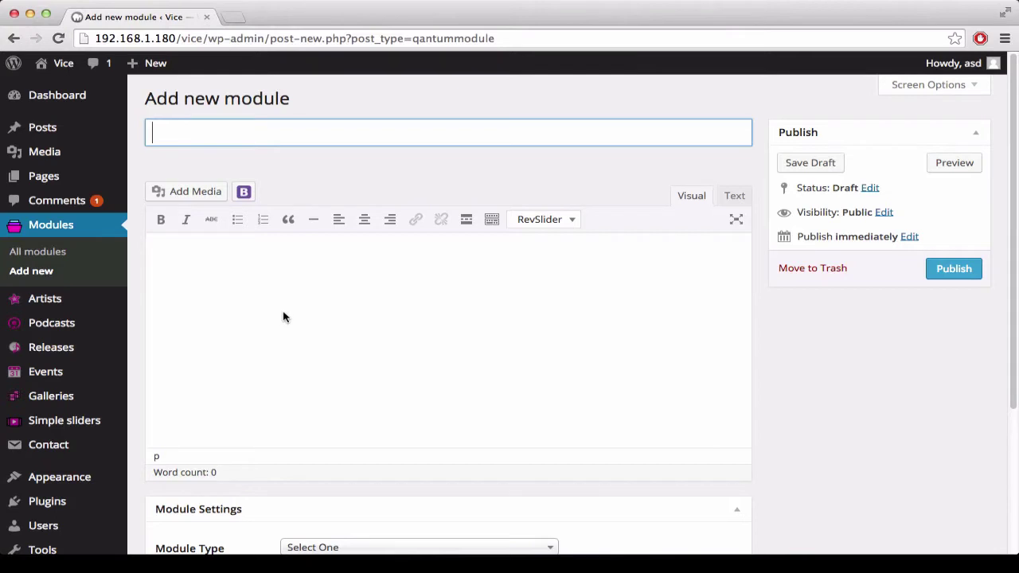
type("Logo Module")
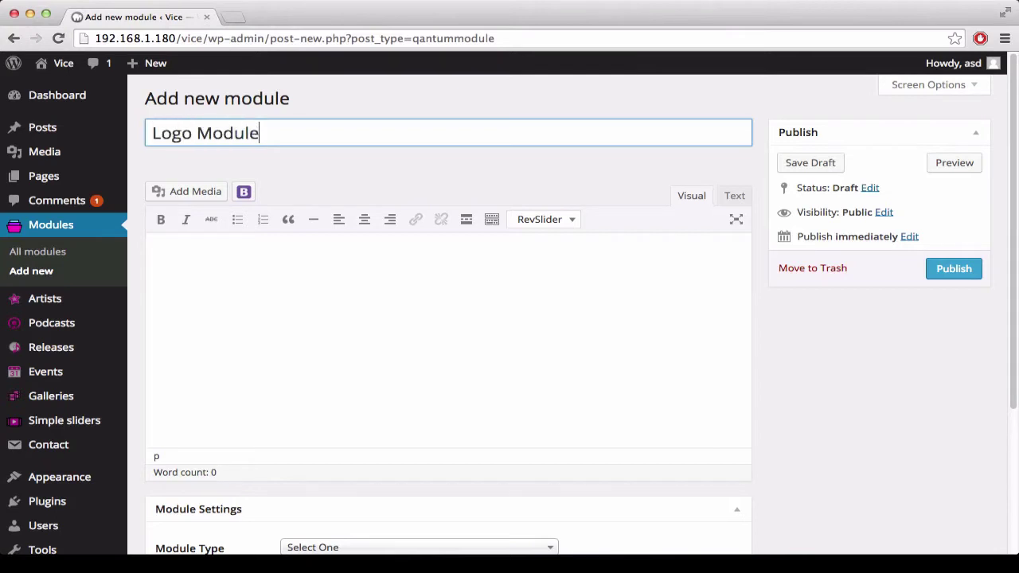
Set the module type of the new module to Fullscreen caption after looking through the available types.
scroll(537, 218, "down", 2)
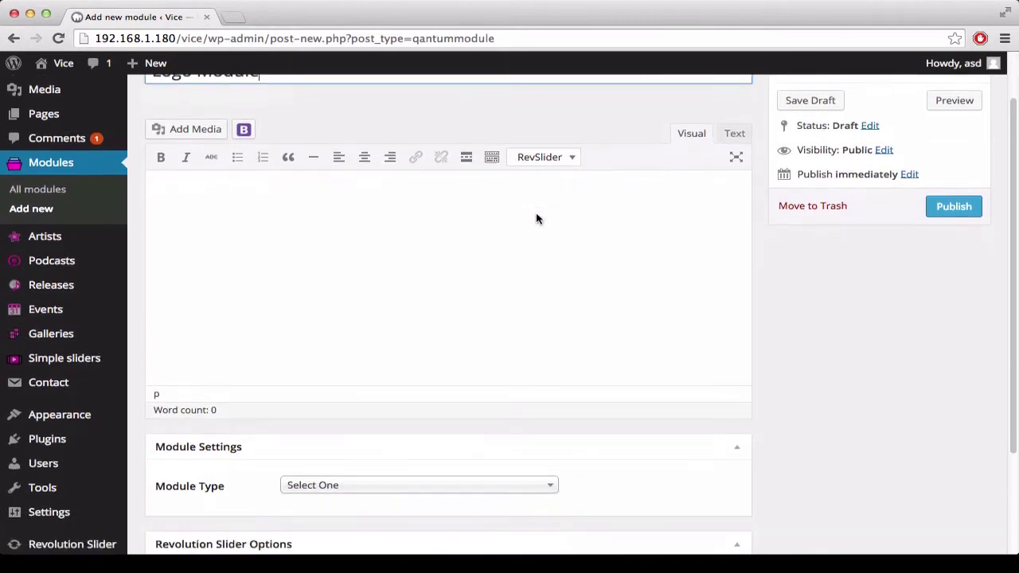
scroll(831, 216, "down", 1)
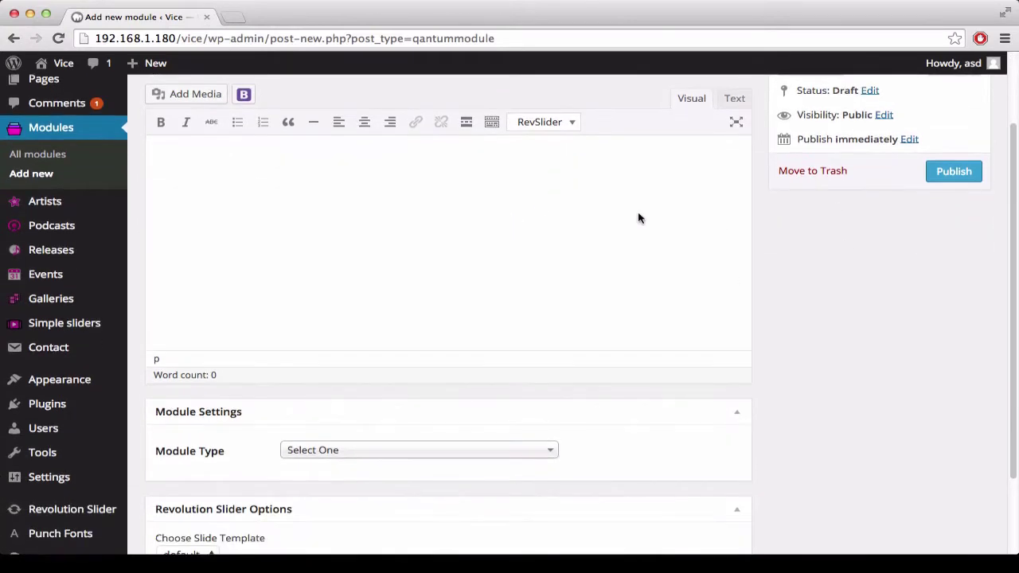
left_click(661, 218)
scroll(894, 428, "down", 1)
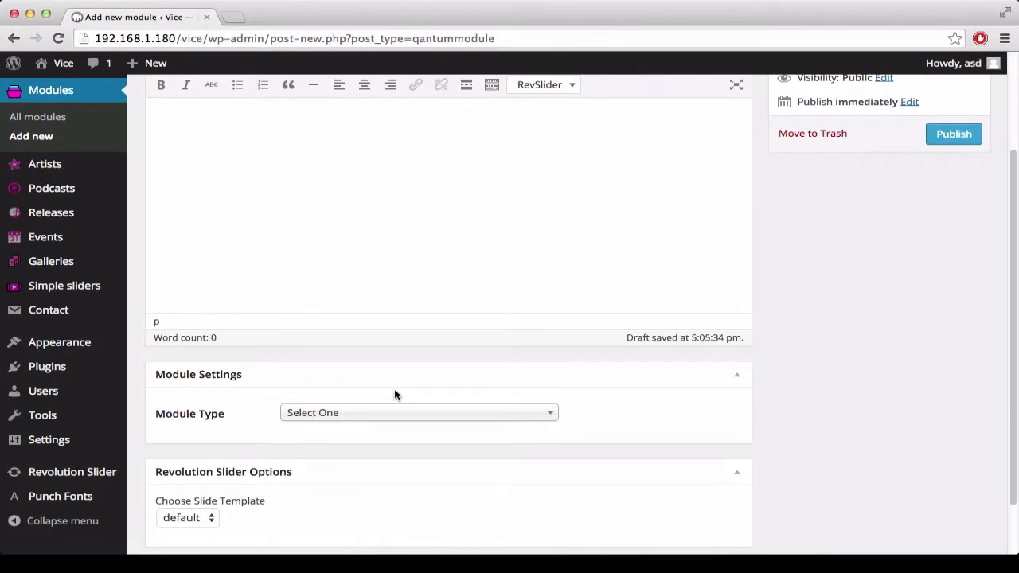
scroll(394, 395, "down", 2)
left_click(349, 348)
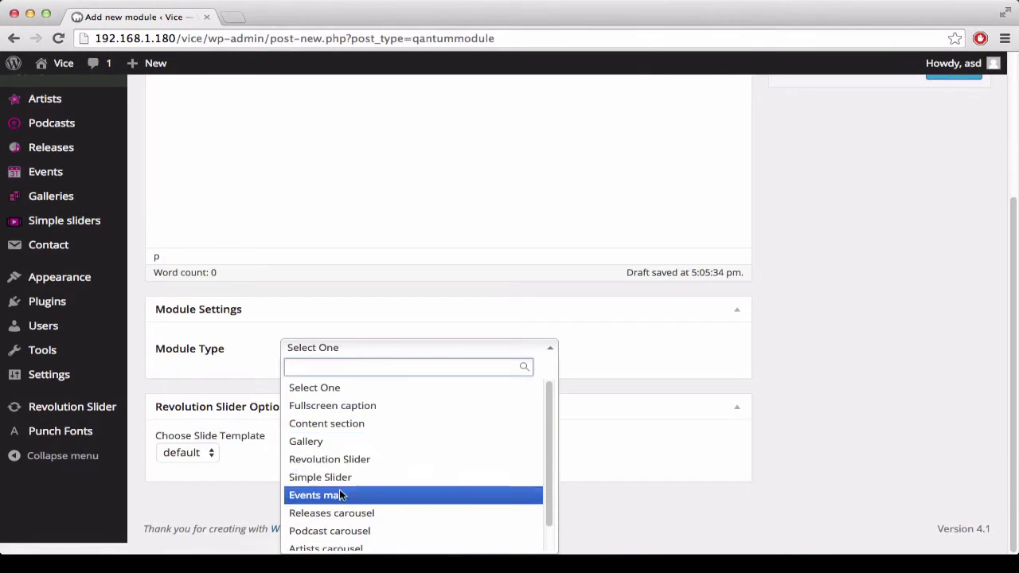
scroll(339, 488, "down", 1)
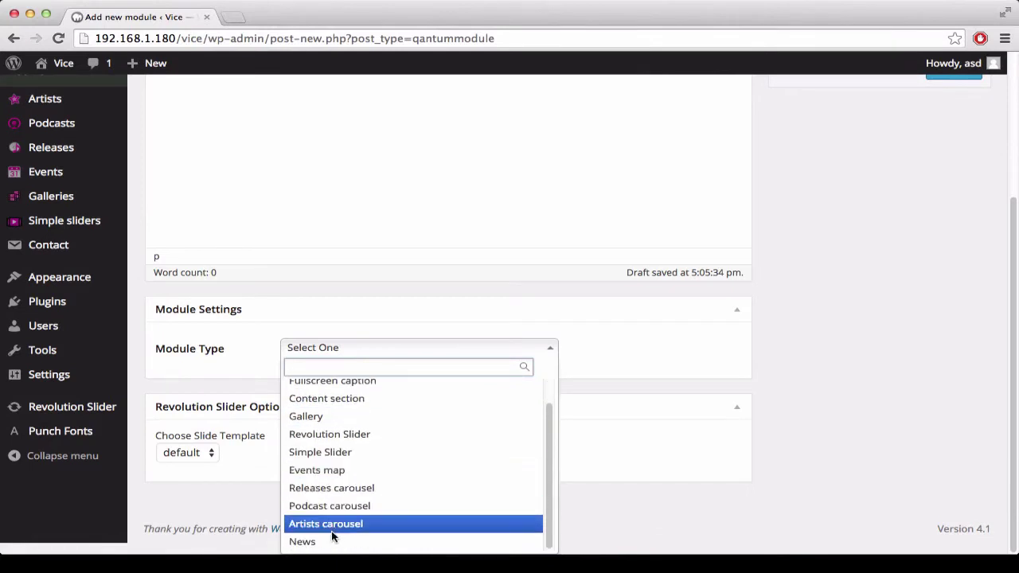
scroll(331, 485, "up", 3)
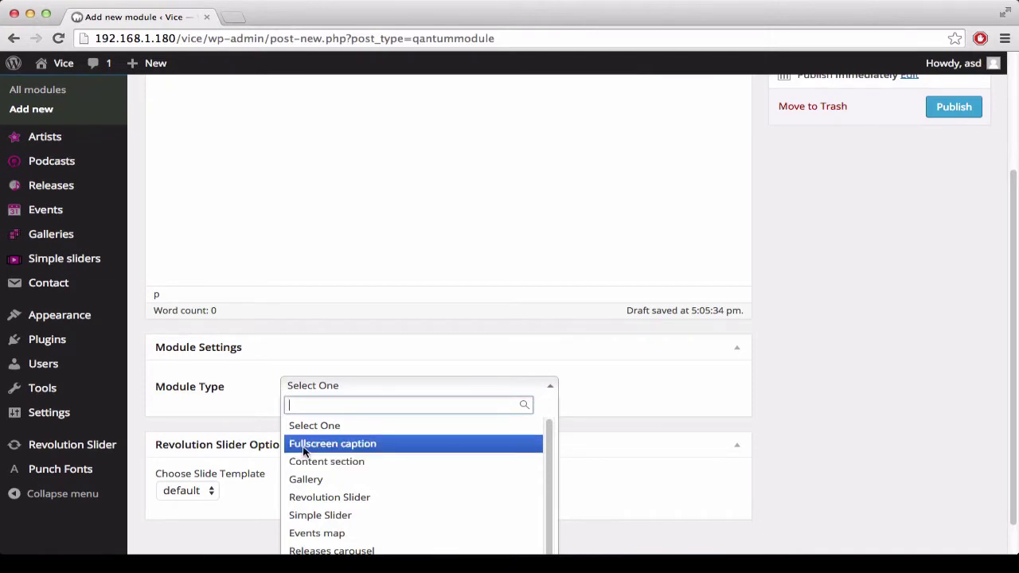
left_click(390, 451)
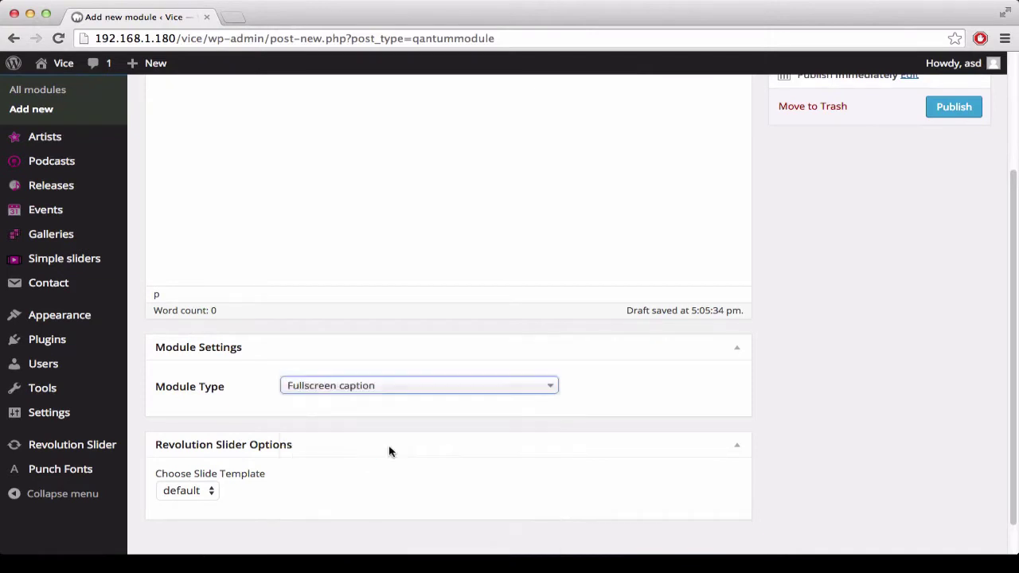
Try the Content section module type and switch back to Fullscreen caption.
left_click(402, 393)
left_click(329, 458)
left_click(371, 385)
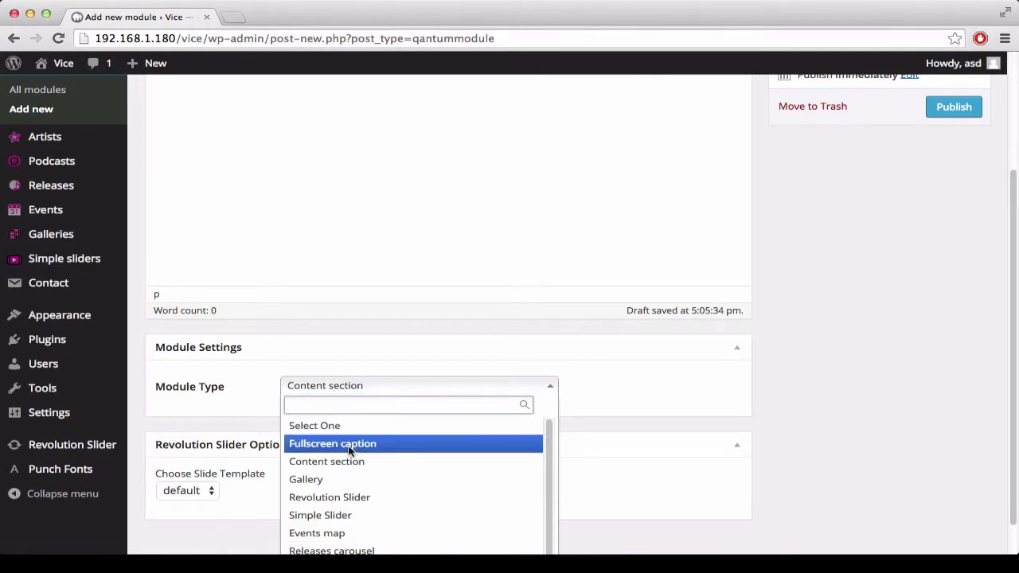
left_click(348, 450)
Try the Revolution Slider, Events map and Podcast carousel module types to compare their settings, and return to Fullscreen caption.
left_click(405, 384)
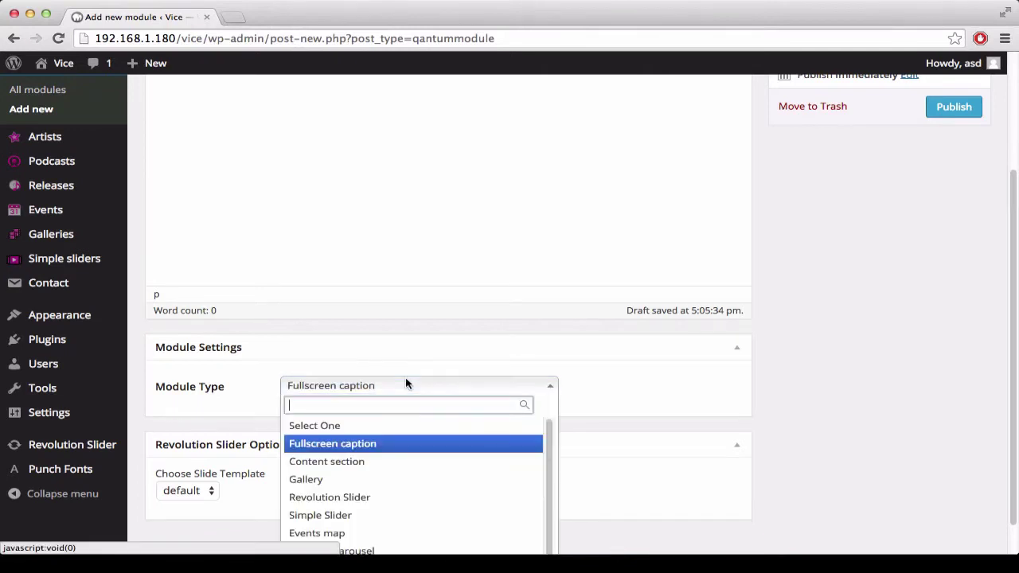
scroll(393, 463, "down", 1)
left_click(393, 461)
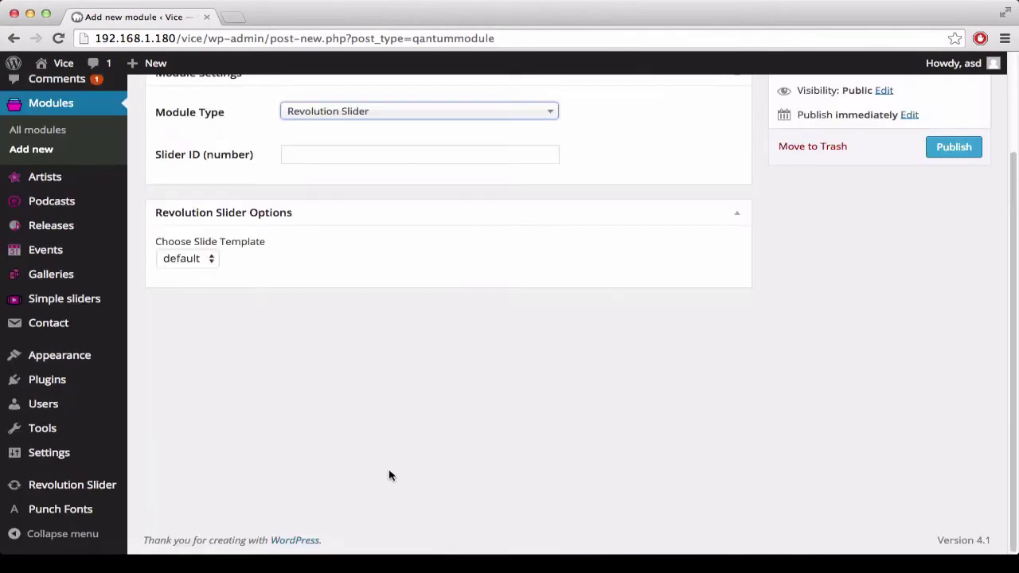
scroll(455, 239, "up", 2)
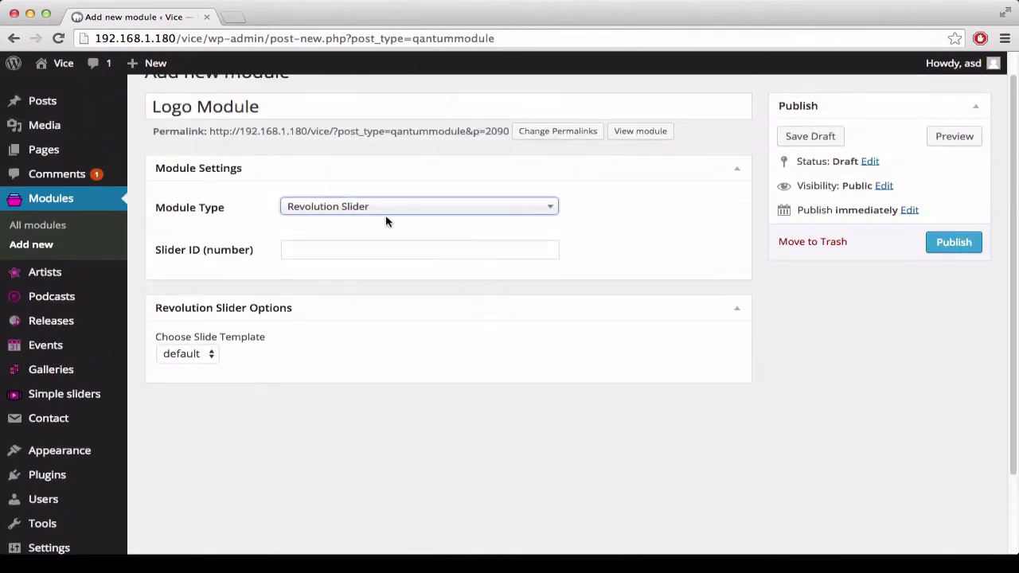
left_click(364, 208)
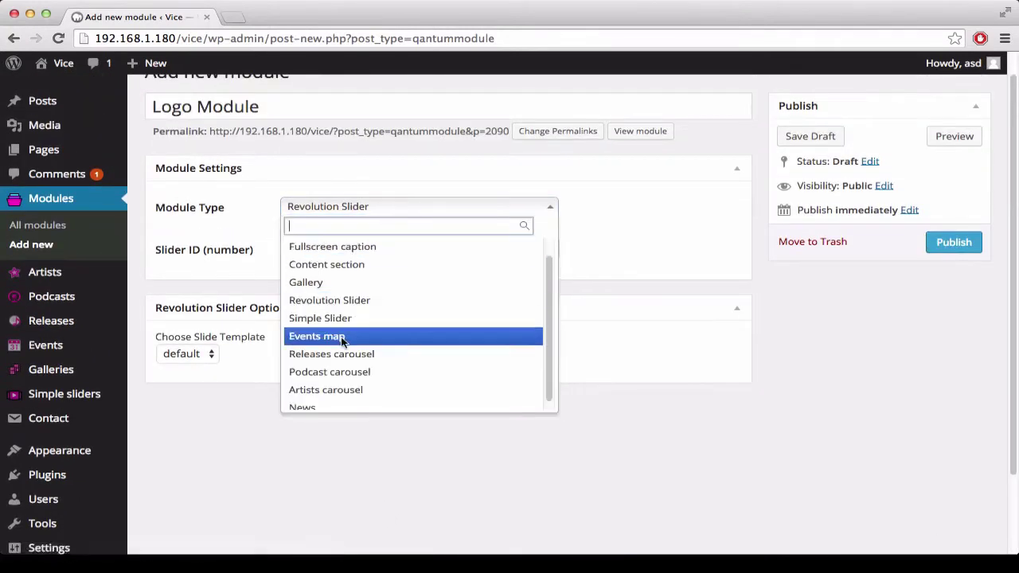
left_click(342, 337)
left_click(329, 211)
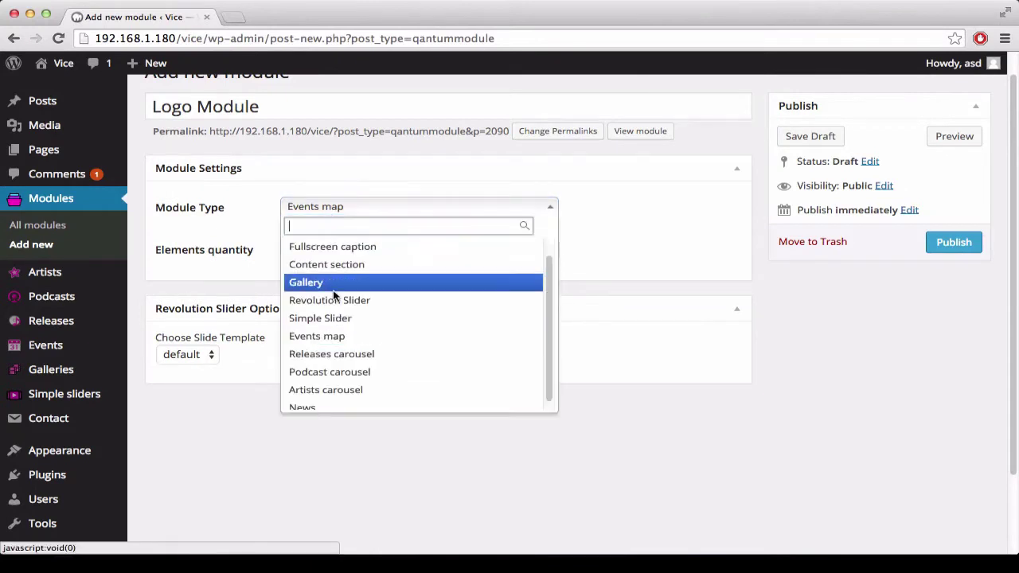
left_click(326, 372)
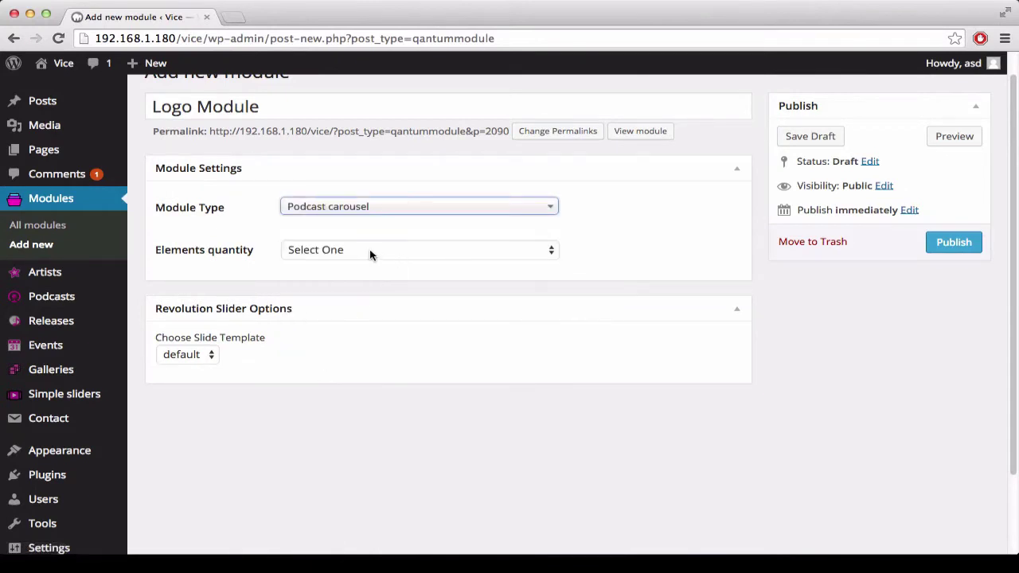
left_click(344, 205)
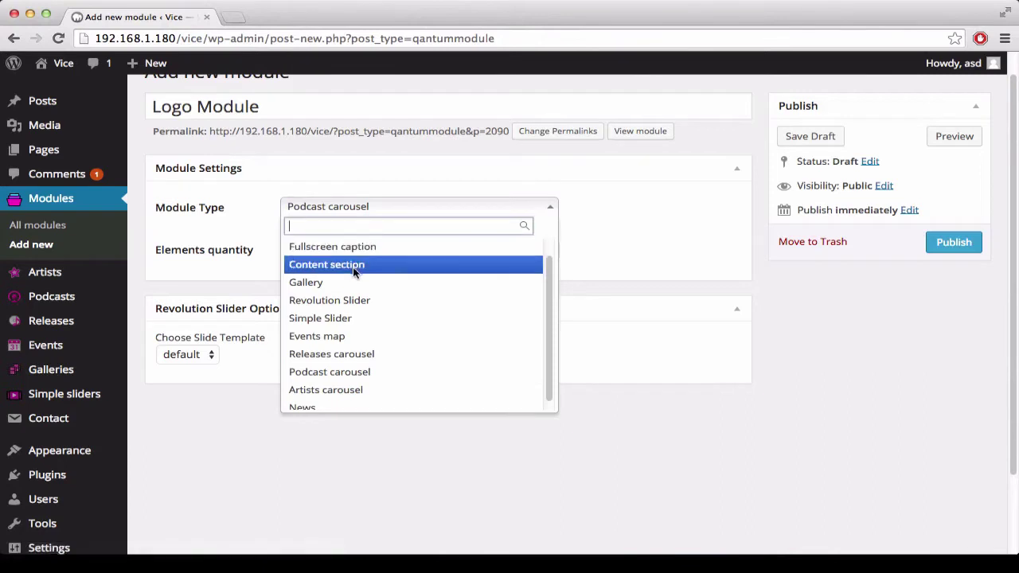
scroll(355, 273, "up", 2)
left_click(355, 292)
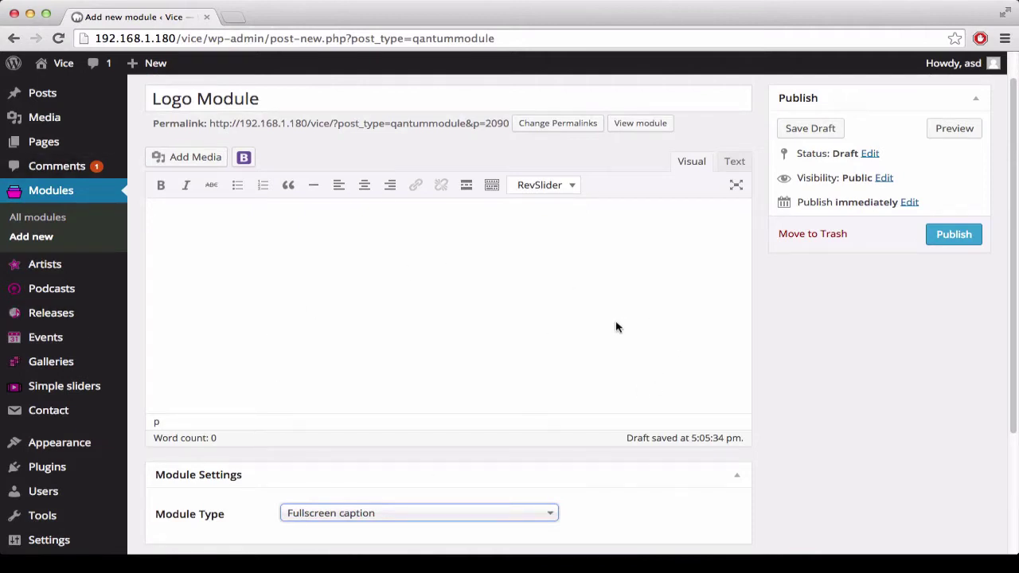
Insert the image vice-music-theme-logo-big.png from the media library into the module content and select it there.
left_click(195, 156)
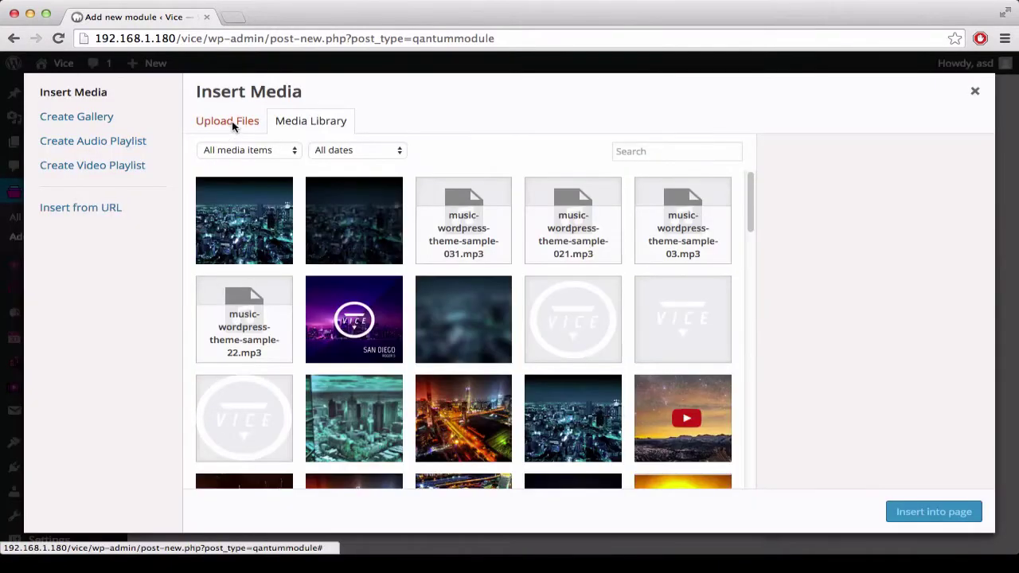
left_click(241, 412)
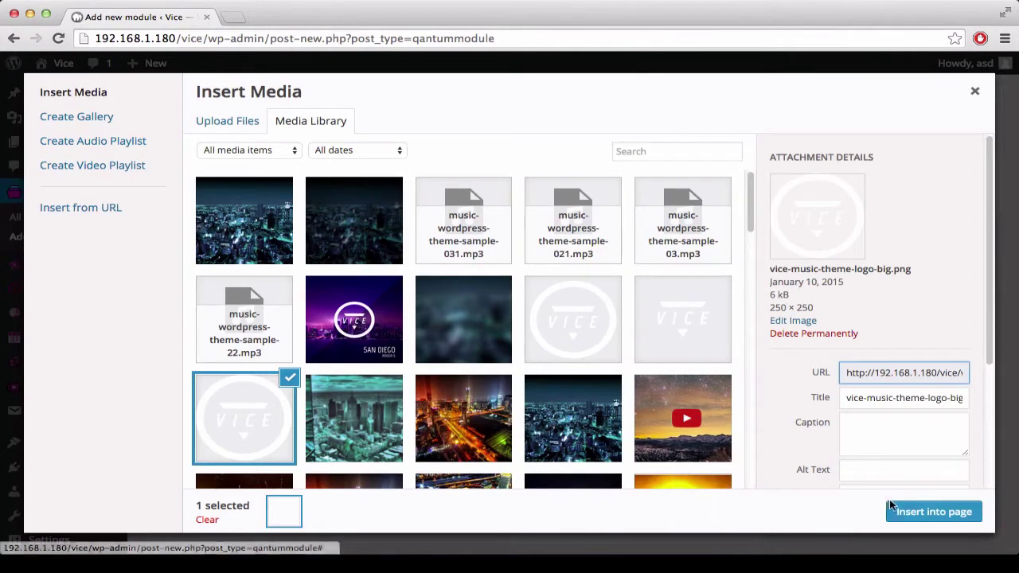
left_click(931, 513)
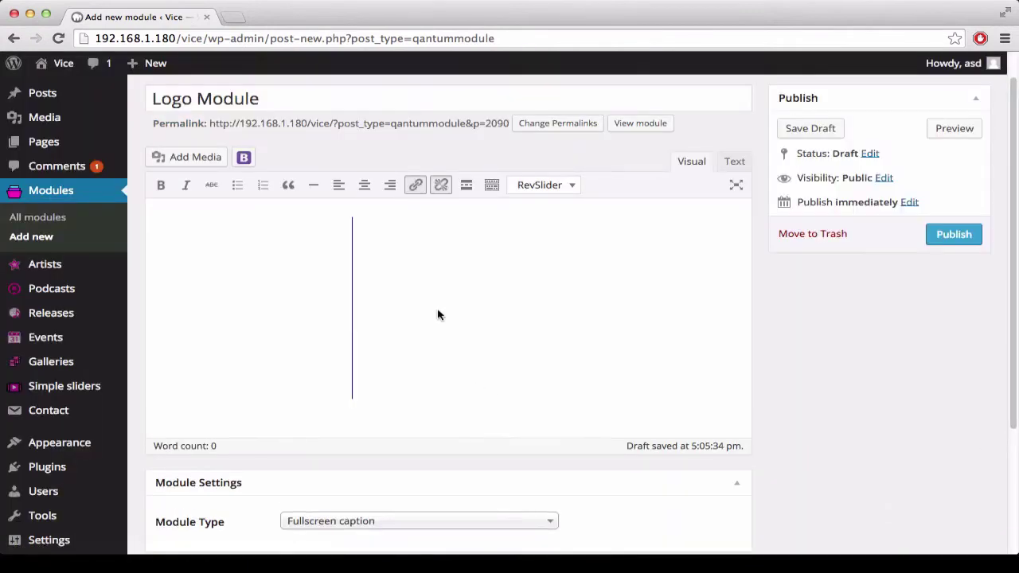
left_click(220, 325)
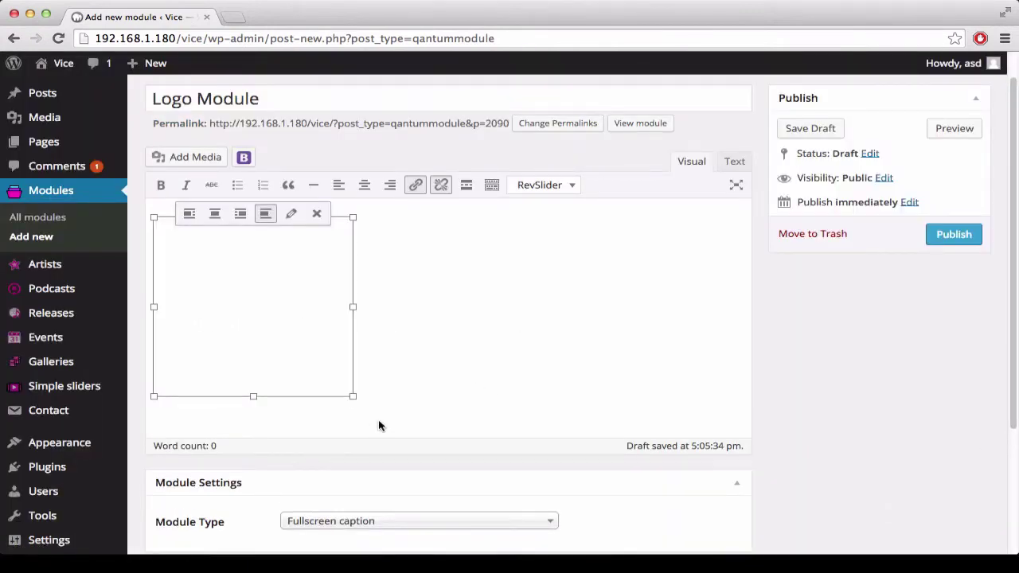
Center the logo image in the module content and publish the Logo Module.
left_click(364, 184)
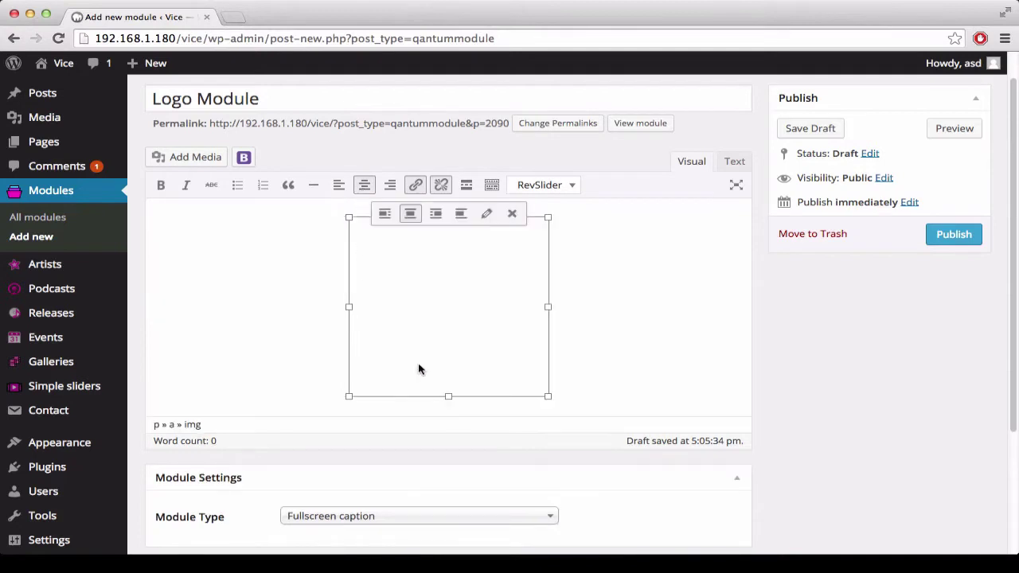
left_click(630, 364)
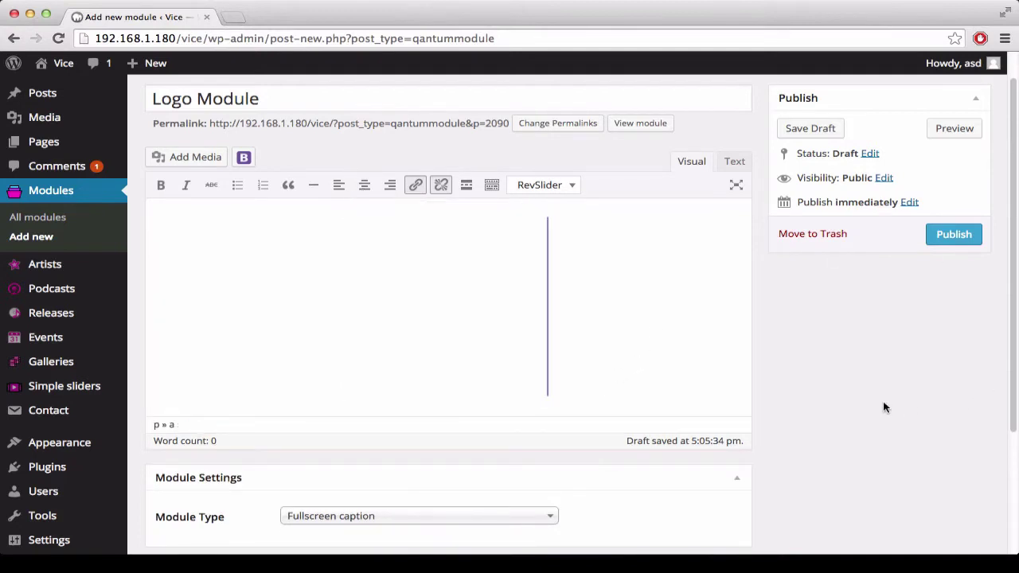
left_click(953, 234)
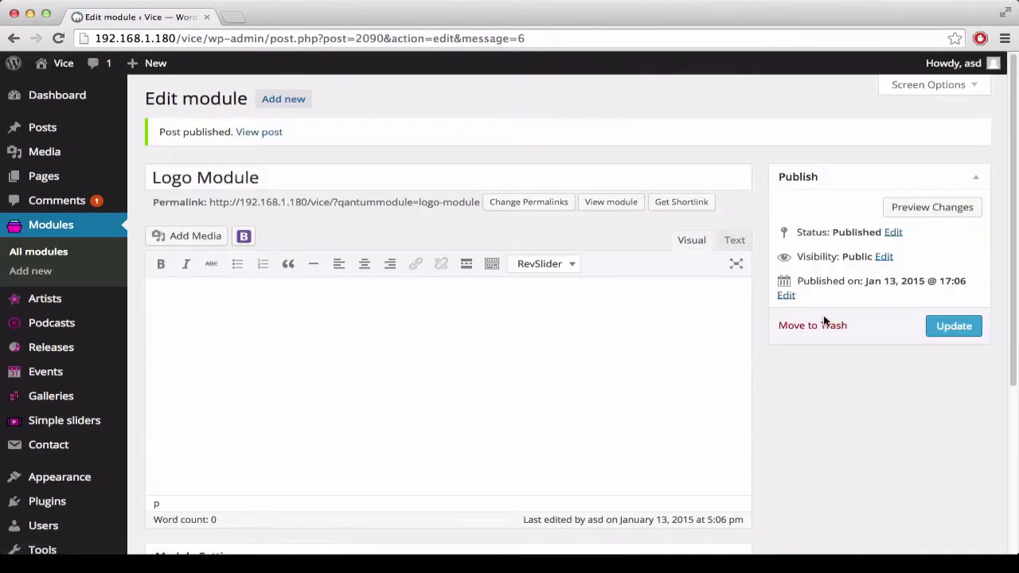
Start another new module and set its module type to Content section.
left_click(53, 273)
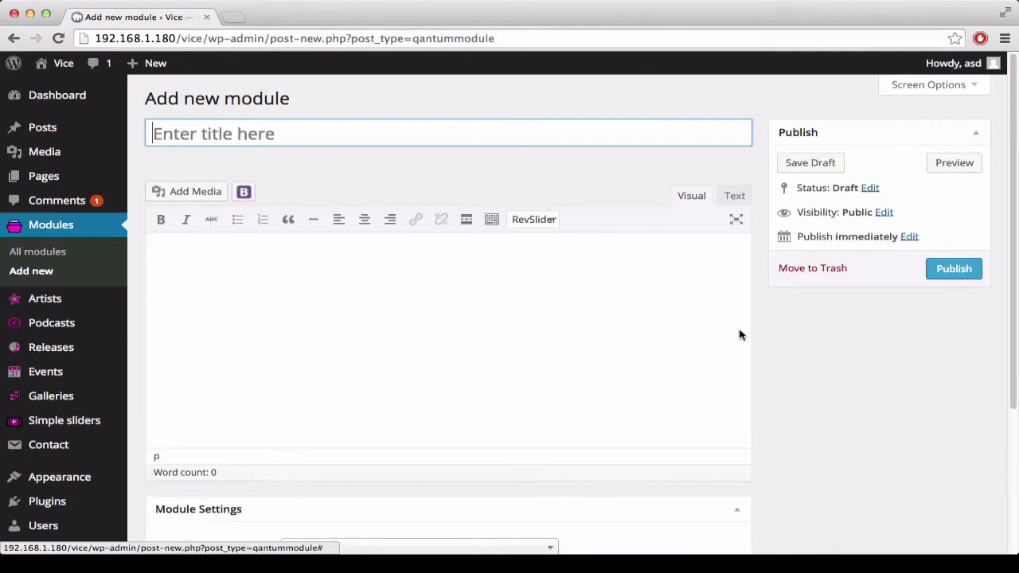
scroll(739, 334, "down", 3)
left_click(394, 430)
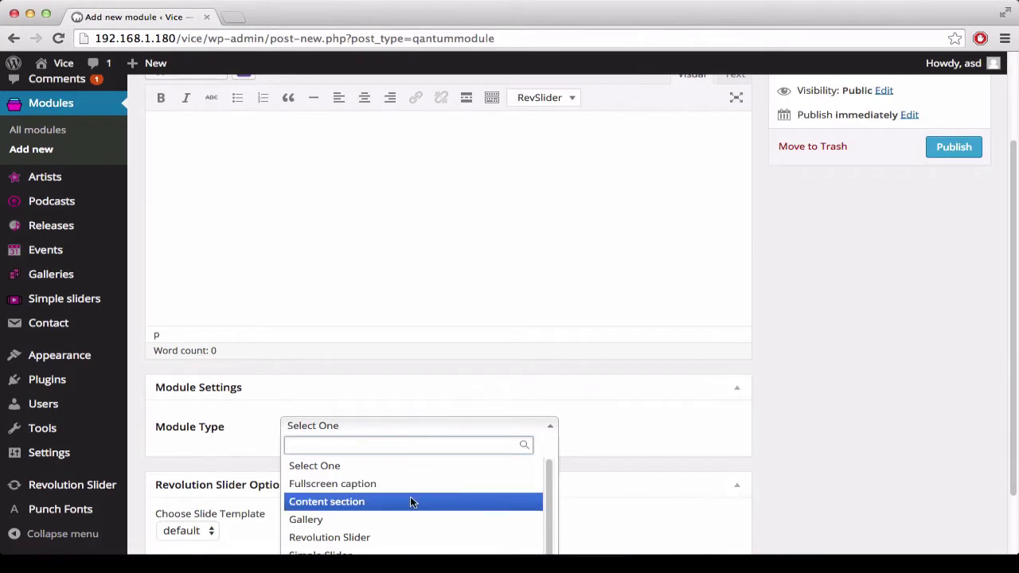
left_click(410, 501)
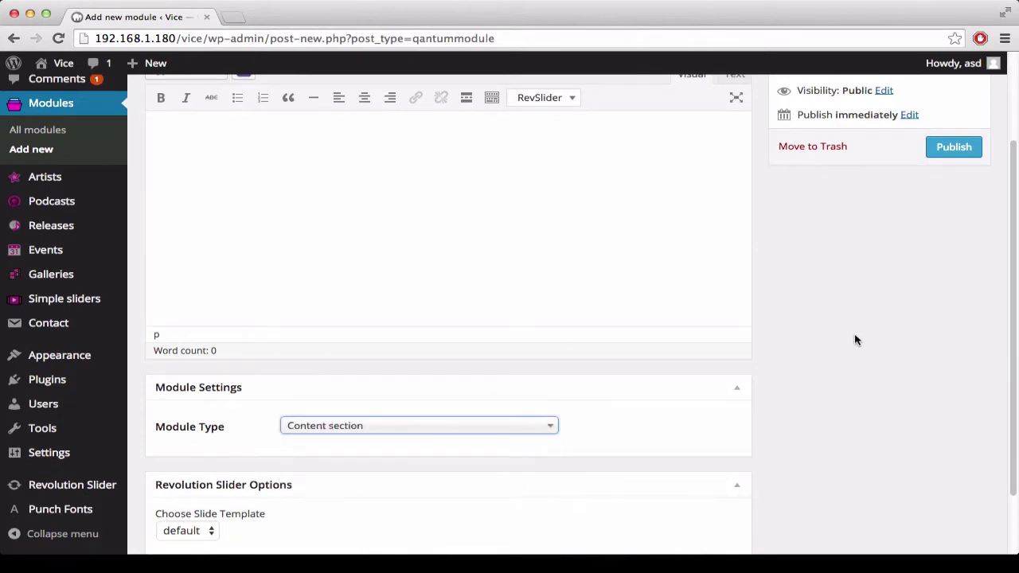
scroll(854, 340, "up", 2)
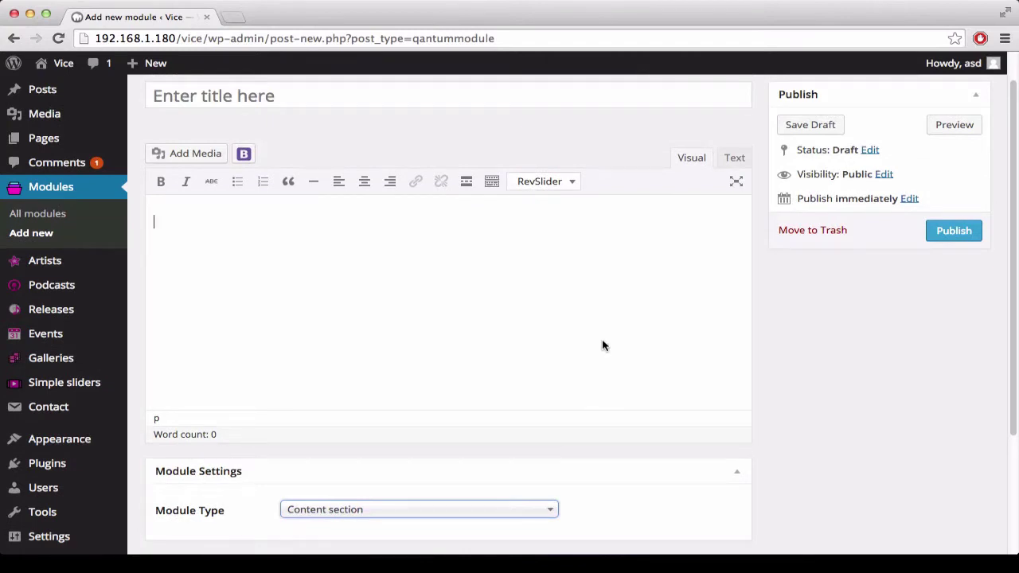
Open the contact forms in a new browser tab, look into both forms and copy the shortcode of the one with id 1871.
left_click(53, 414, "super")
left_click(253, 16)
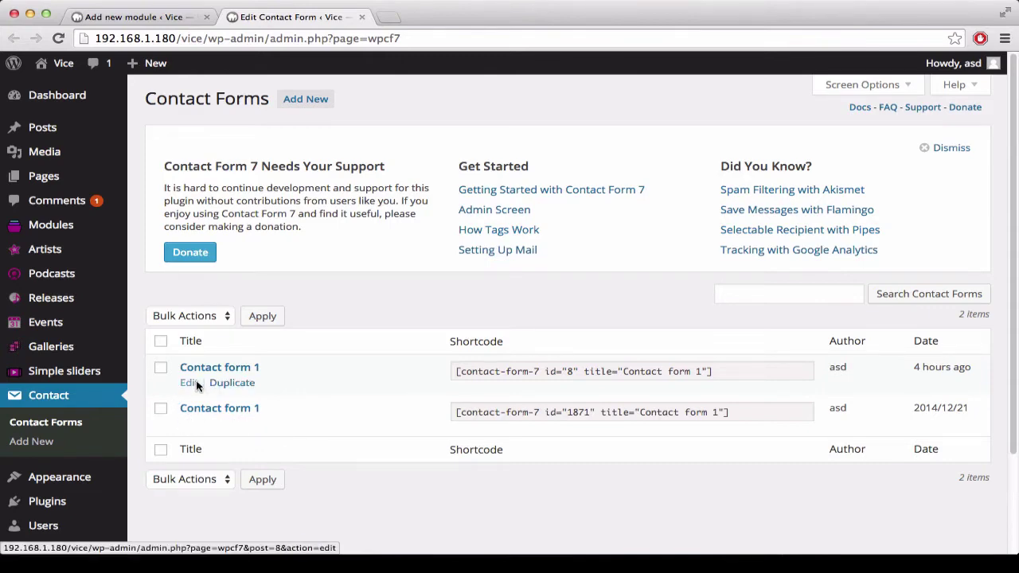
left_click(191, 383)
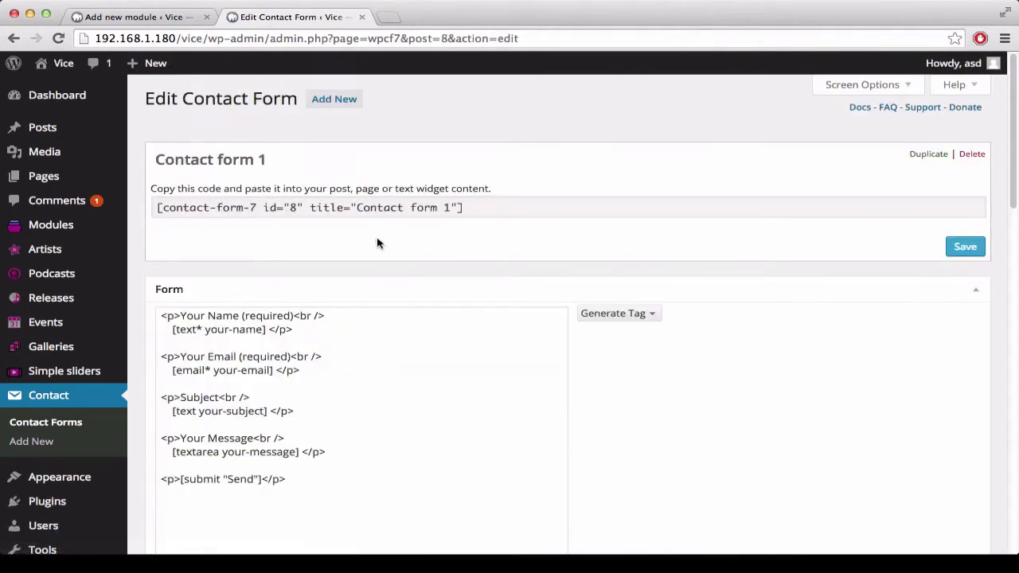
left_click(14, 38)
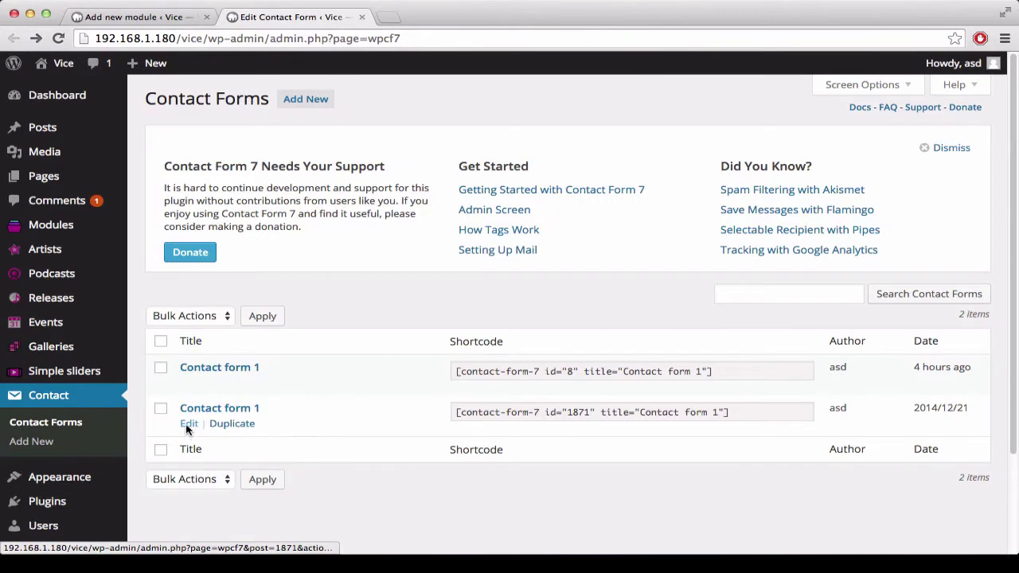
left_click(189, 426)
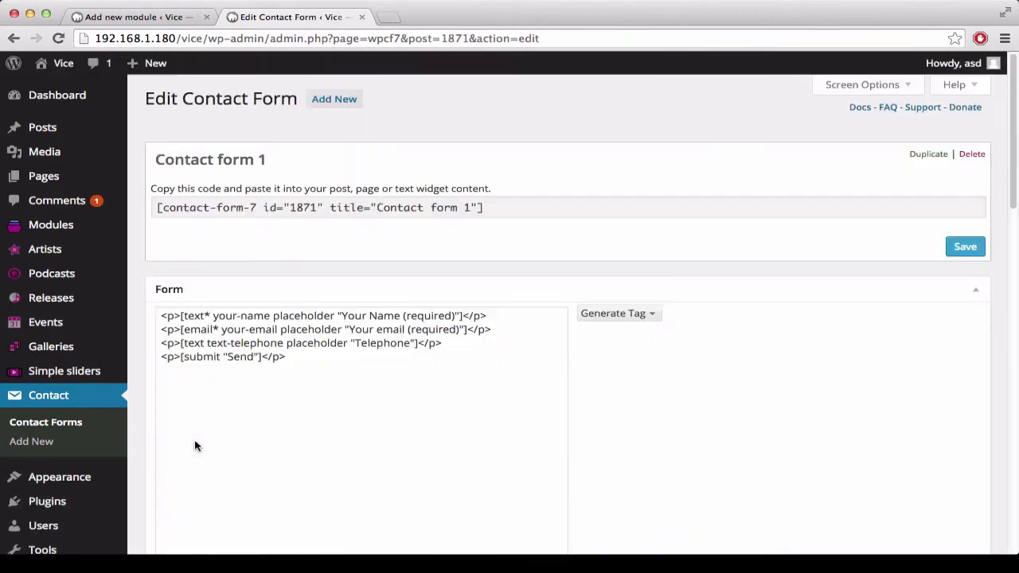
left_click(488, 208)
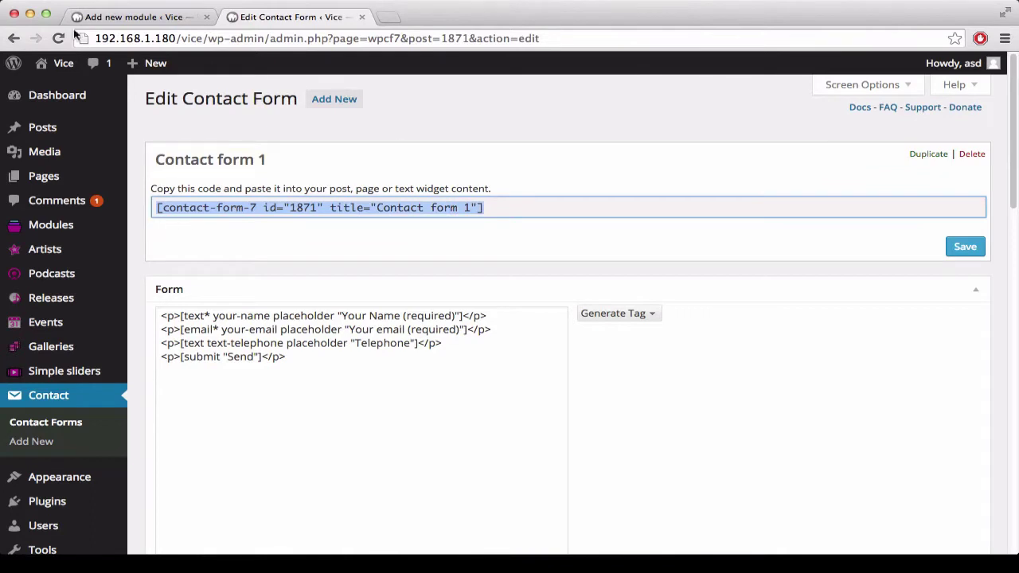
Title the new module "Contact module", paste the shortcode [contact-form-7 id="1871" title="Contact form 1"] into its content and publish it.
left_click(100, 18)
scroll(435, 280, "up", 1)
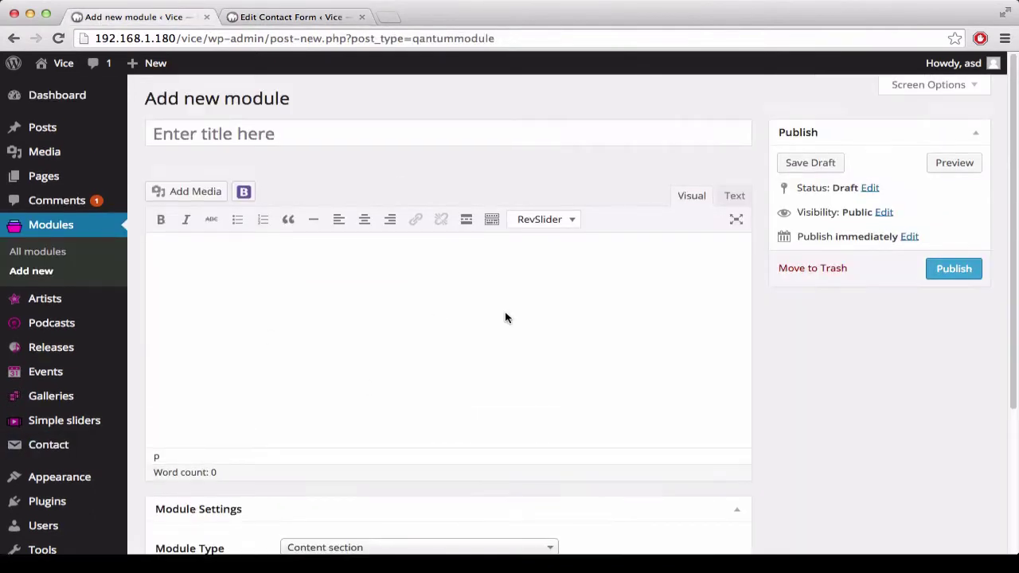
left_click(243, 137)
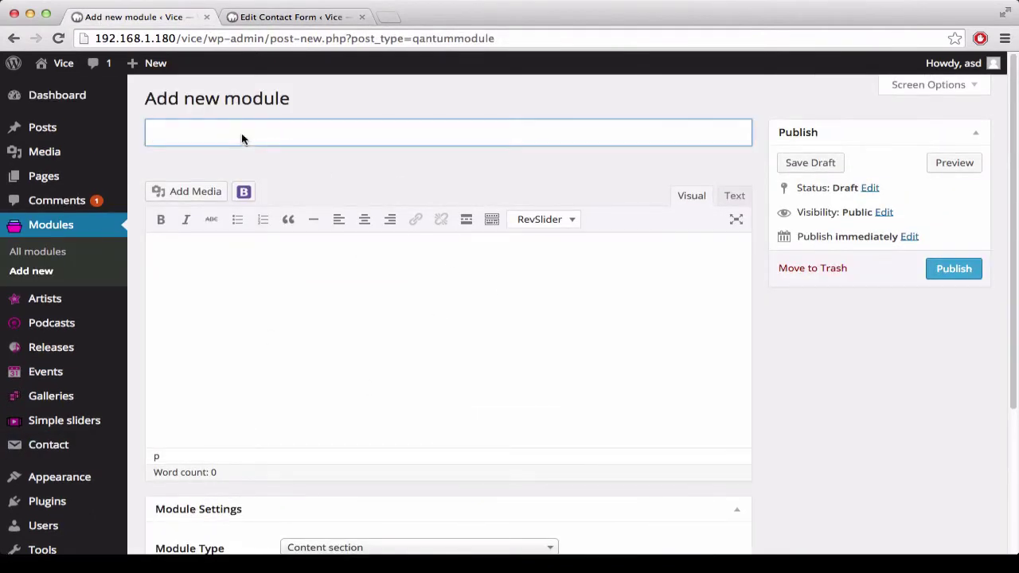
type("Contact module")
key("Tab")
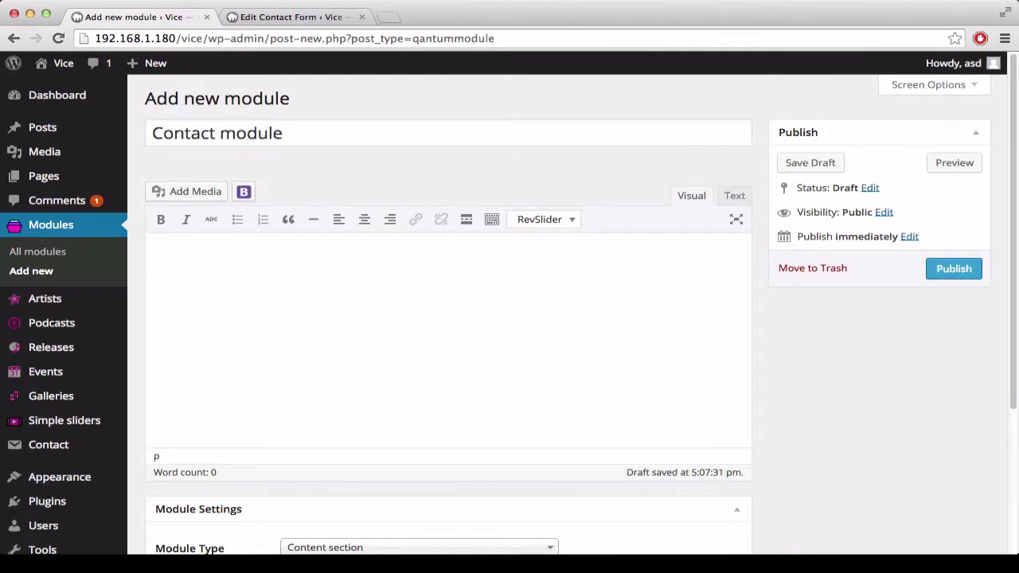
type("[contact-form-7 id=\"1871\" title=\"Contact form 1\"]")
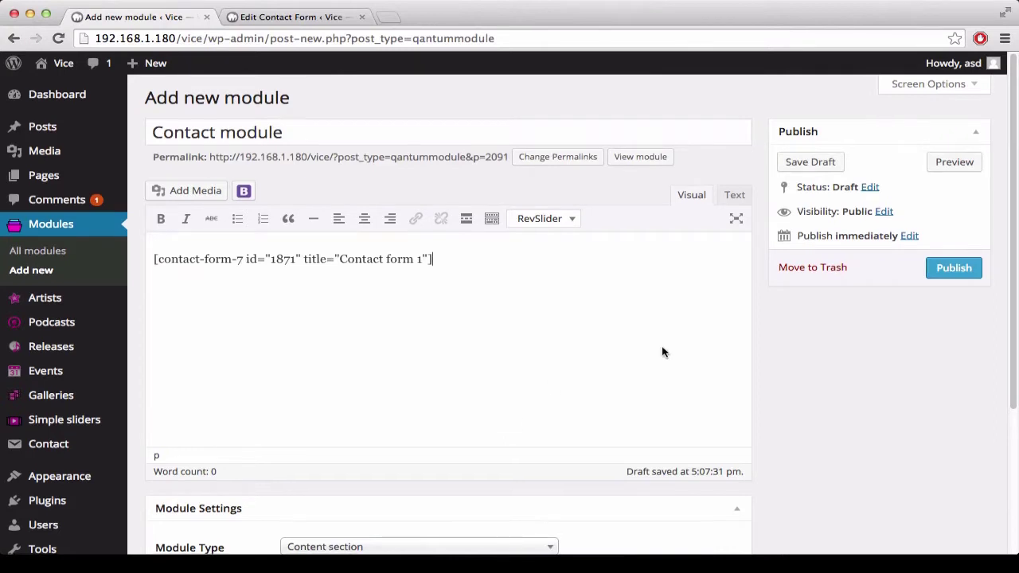
left_click(941, 272)
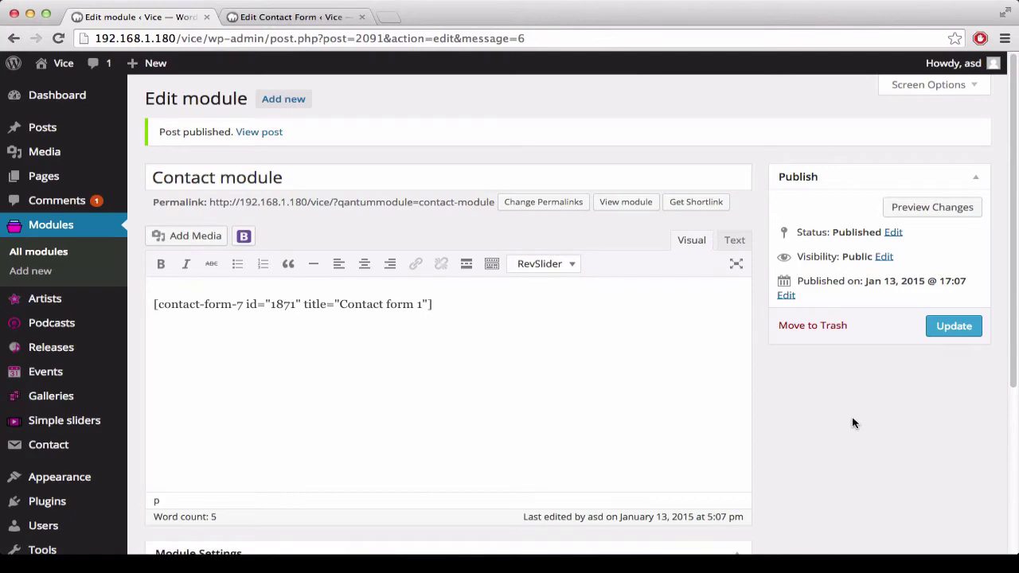
scroll(857, 422, "down", 6)
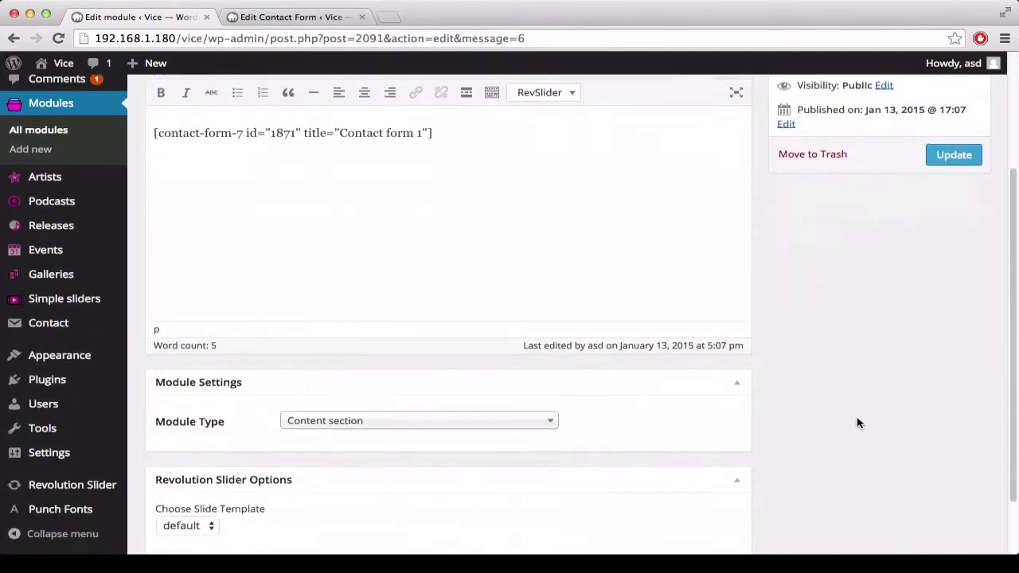
scroll(857, 423, "up", 6)
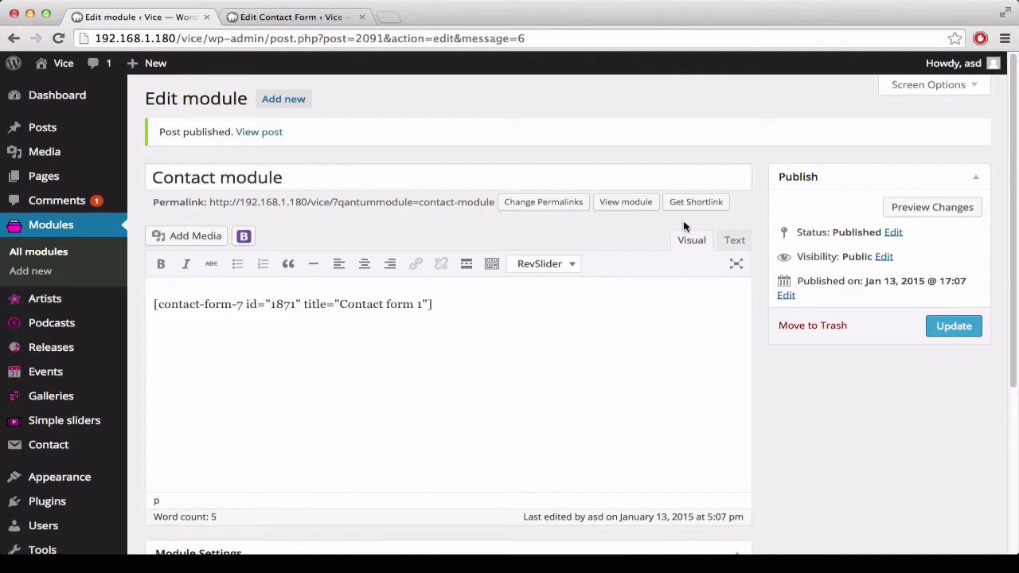
Start another new module of type Releases carousel and set its elements quantity to 6.
left_click(28, 274)
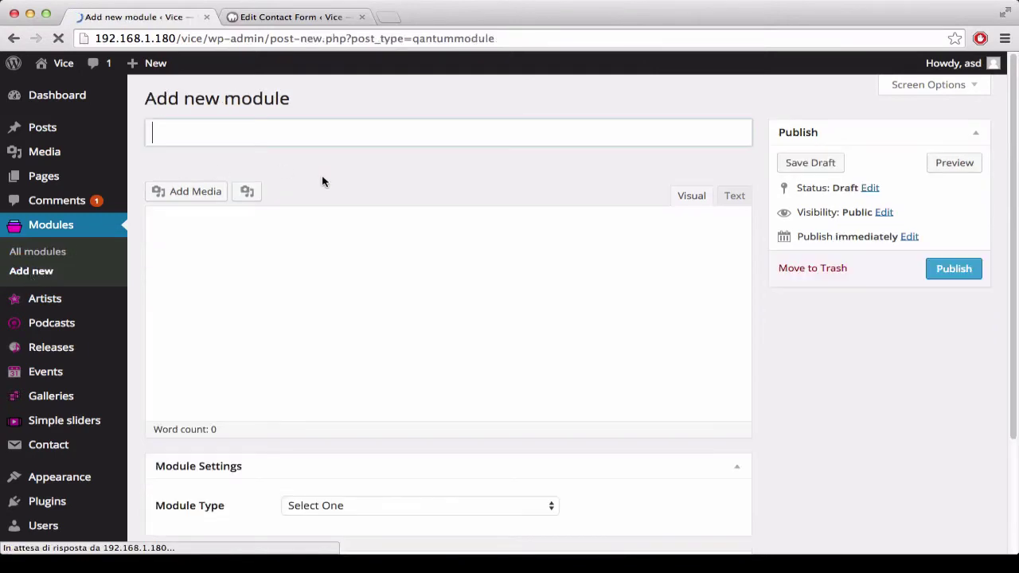
scroll(643, 298, "down", 5)
left_click(486, 347)
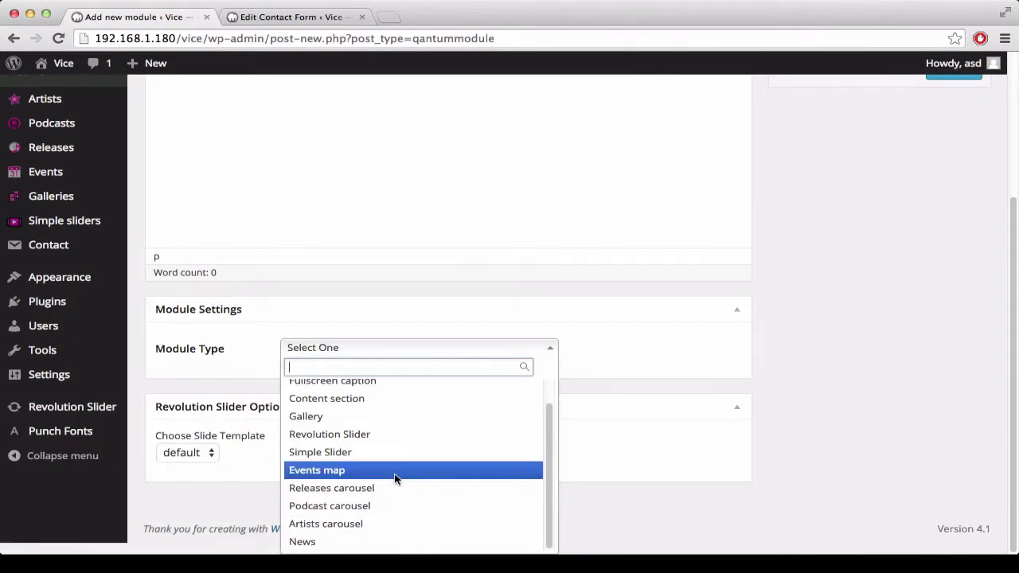
left_click(388, 491)
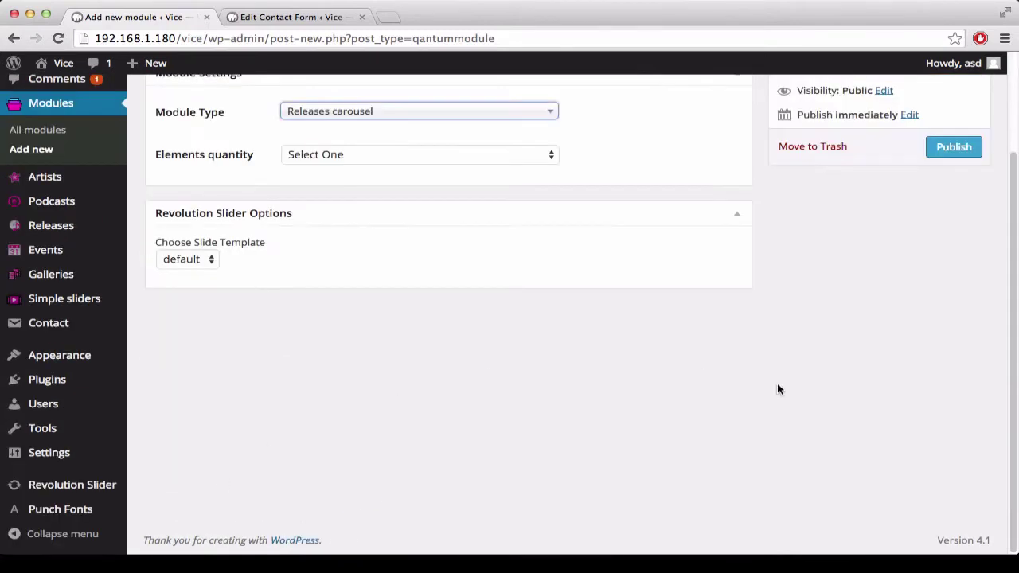
scroll(777, 382, "up", 2)
scroll(464, 304, "up", 1)
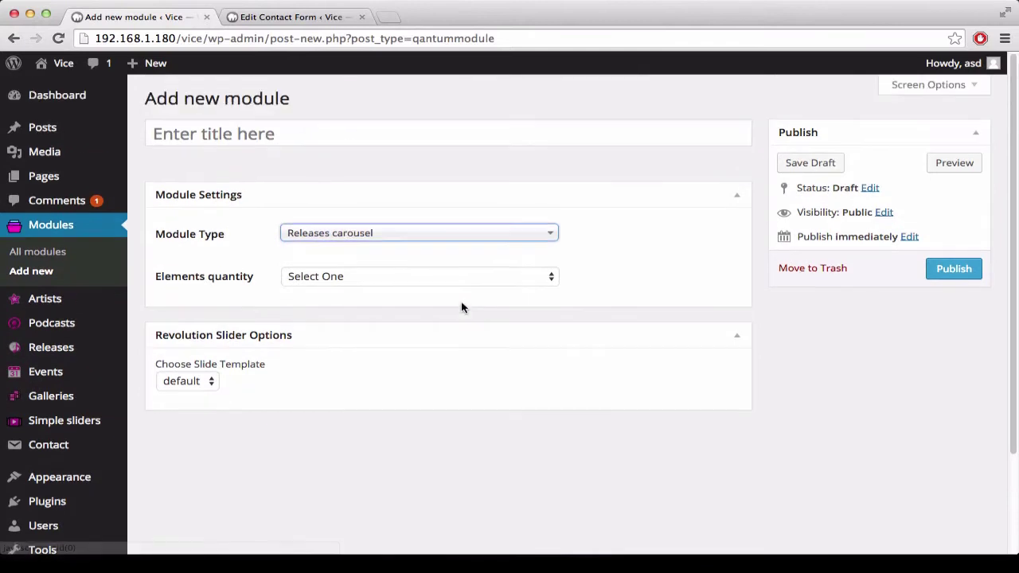
left_click(312, 275)
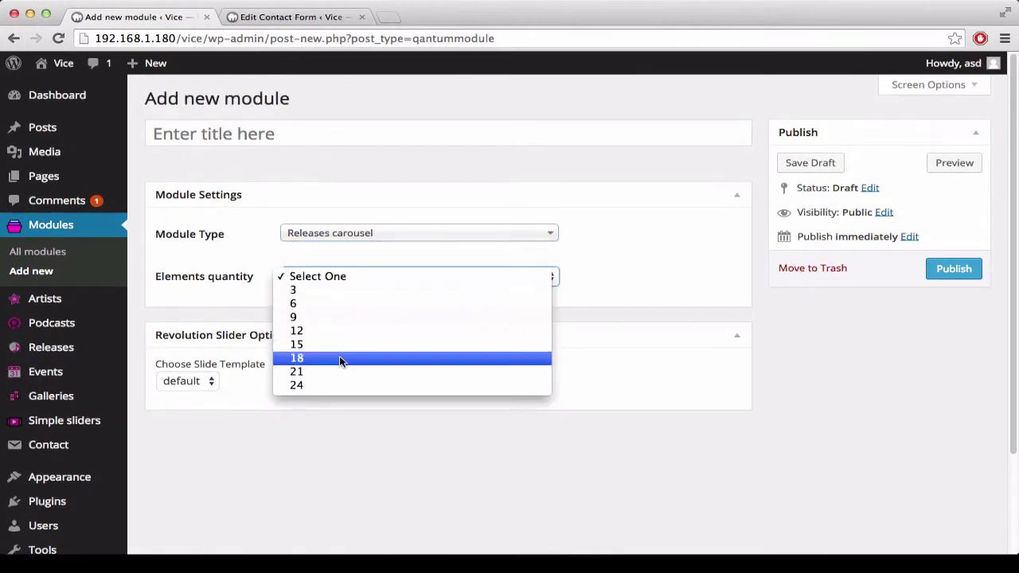
left_click(323, 304)
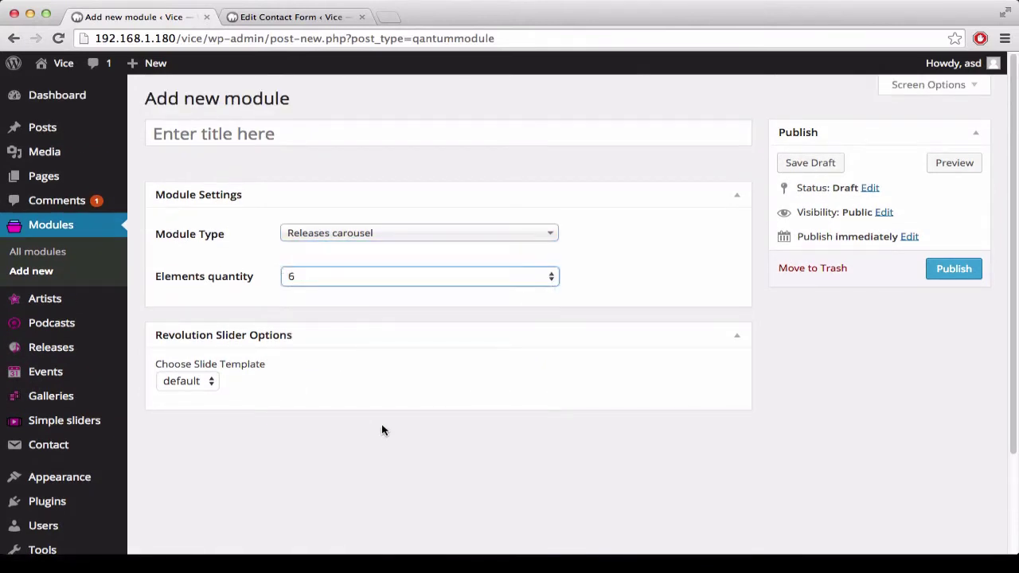
Title the releases carousel module "The Releases Module" and publish it.
left_click(162, 136)
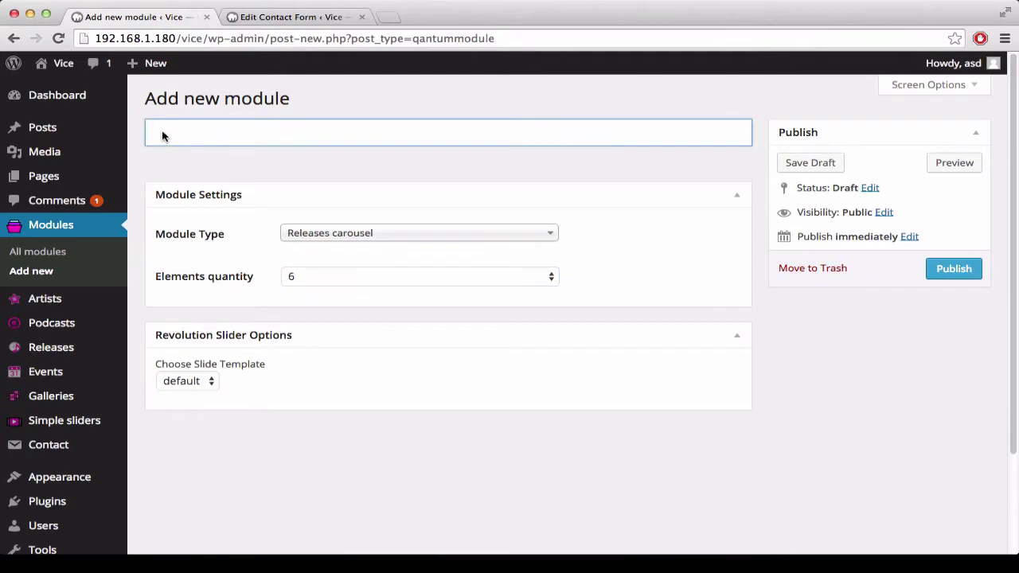
type("The Releases Module")
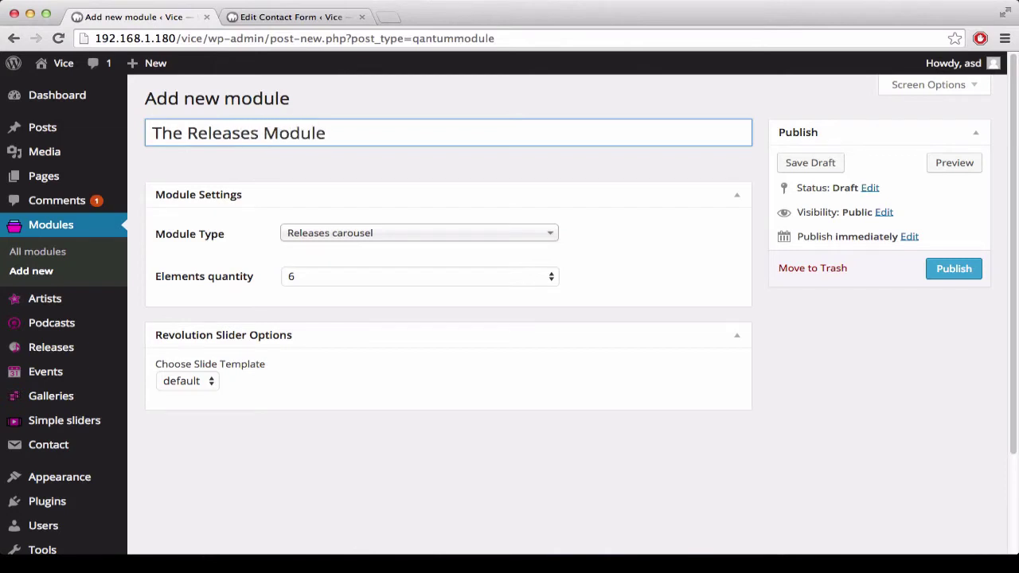
left_click(944, 264)
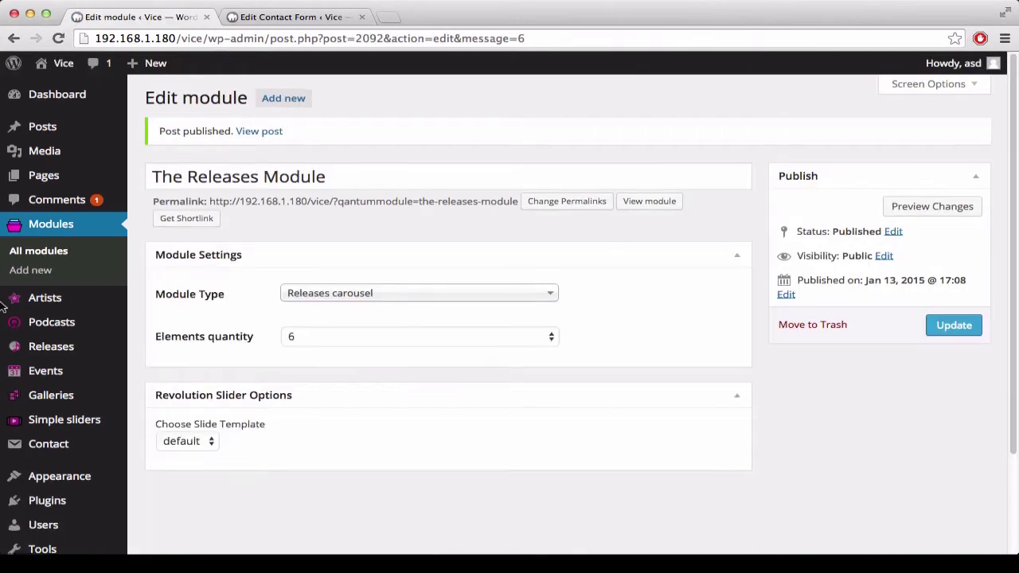
Start another new module and set its module type to News.
left_click(26, 271)
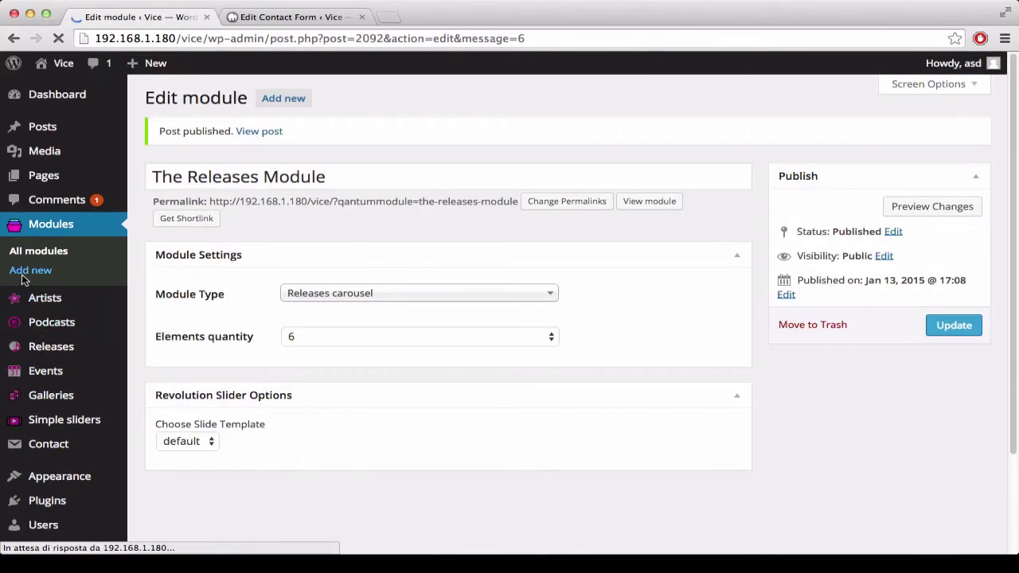
scroll(488, 427, "down", 3)
scroll(488, 427, "down", 2)
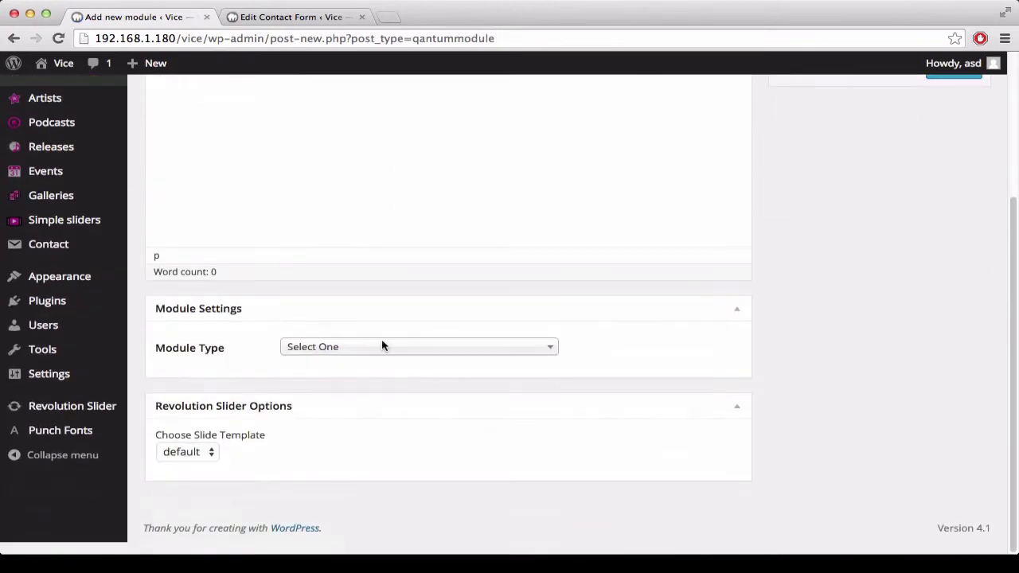
left_click(375, 347)
scroll(422, 522, "down", 1)
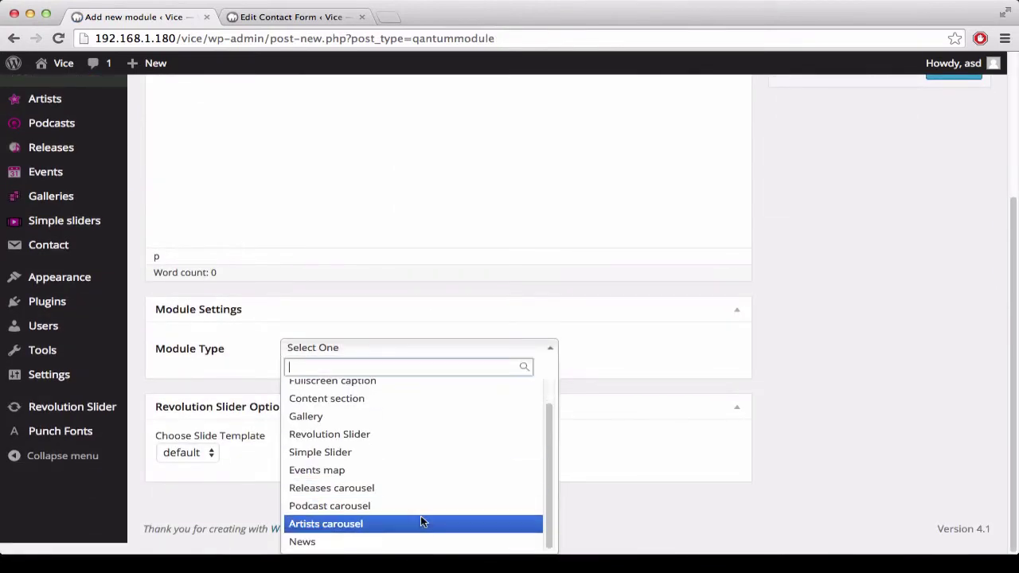
left_click(334, 542)
scroll(672, 391, "up", 3)
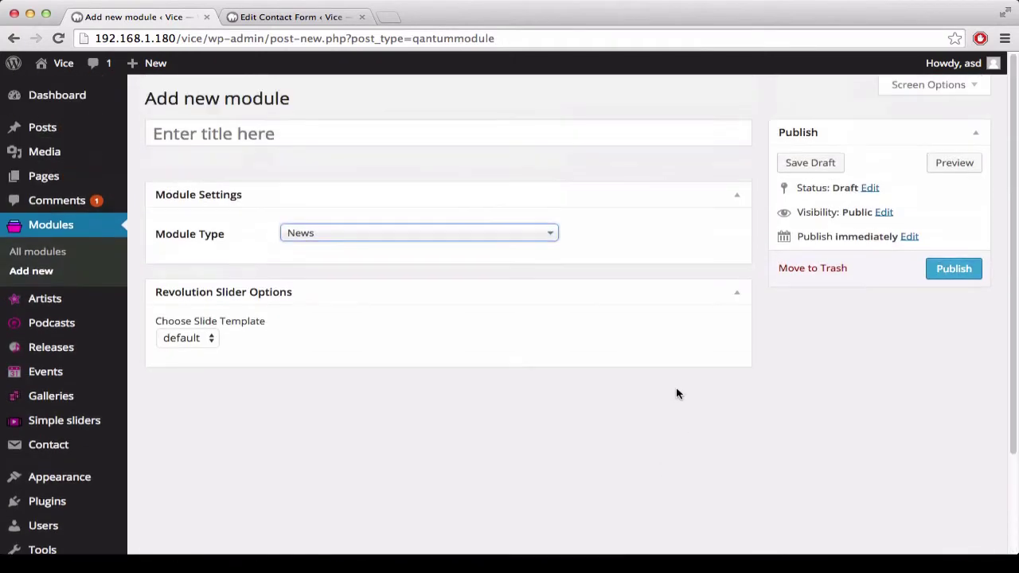
Title the news module "News Module" and publish it.
left_click(320, 138)
type("News Module")
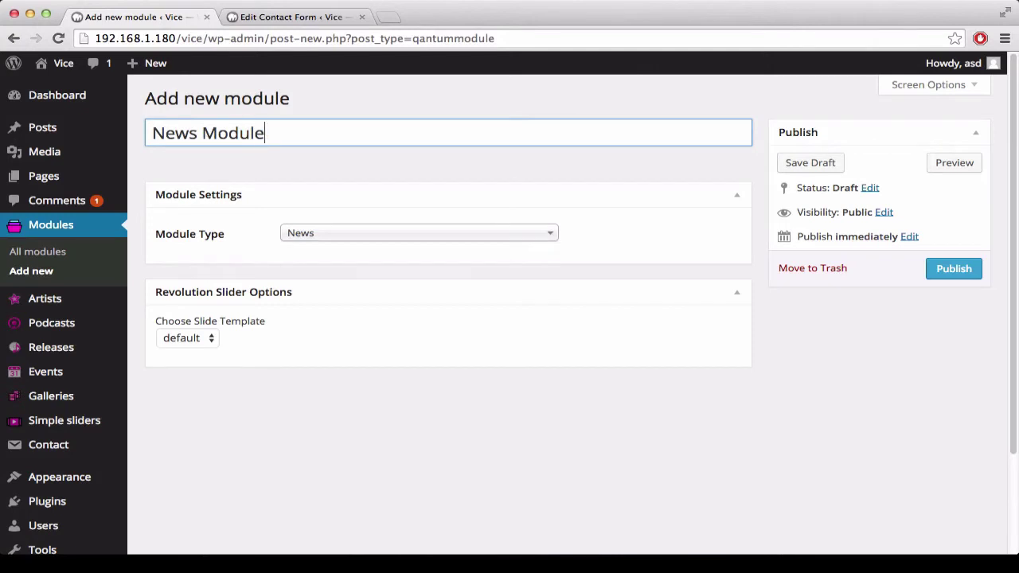
left_click(959, 273)
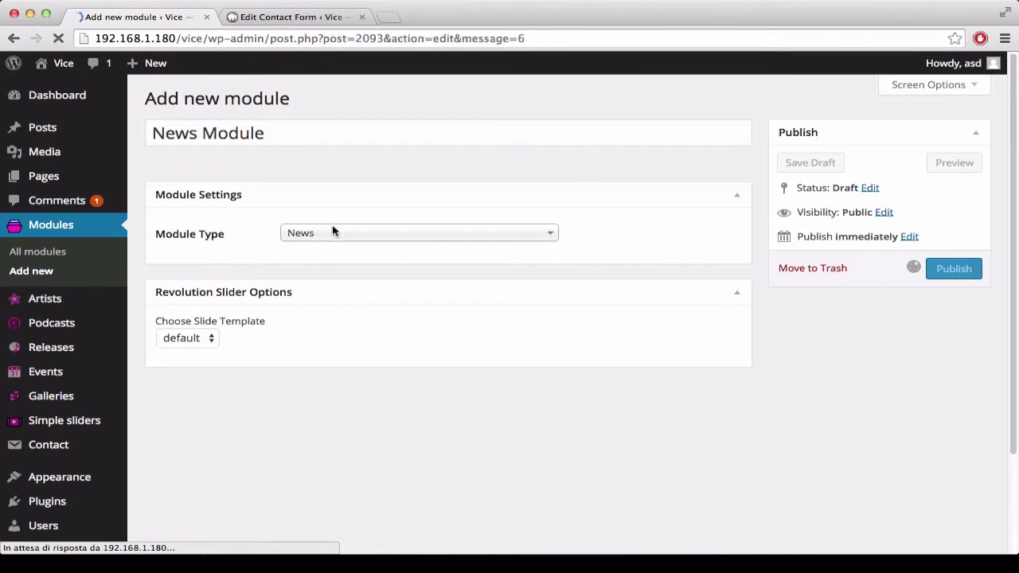
scroll(842, 413, "down", 3)
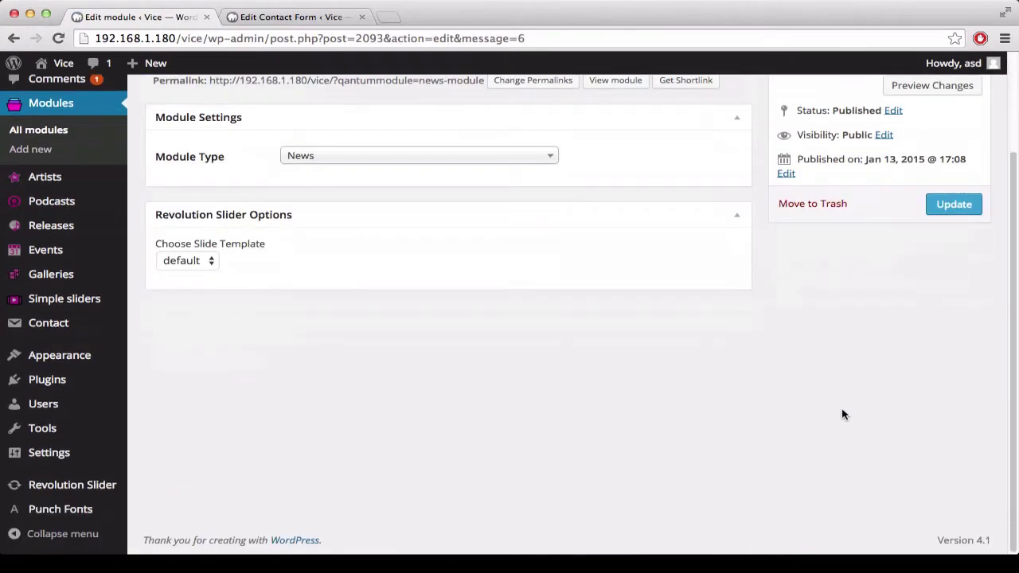
Start another new module and set its module type to Gallery.
scroll(842, 414, "up", 3)
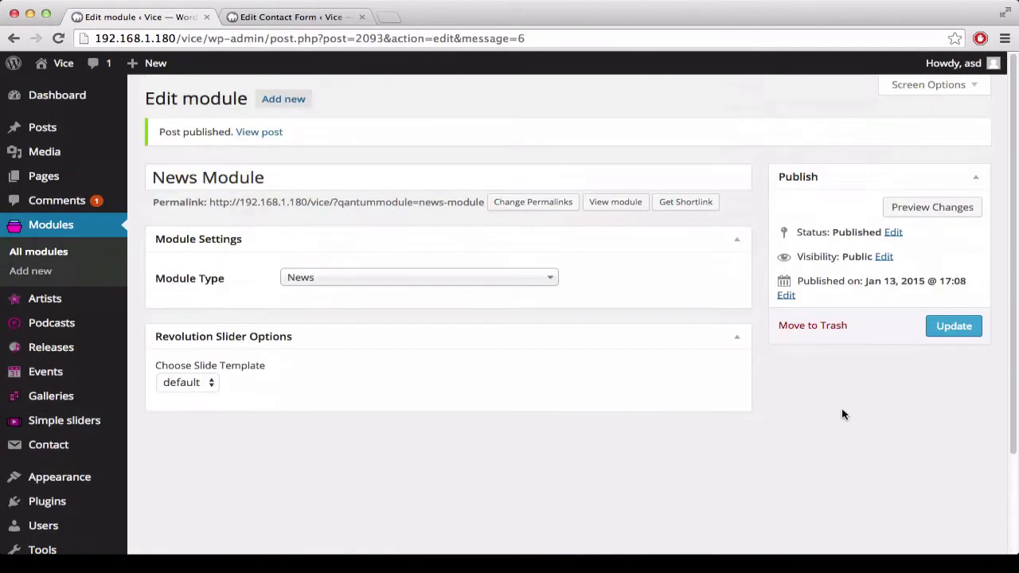
left_click(32, 272)
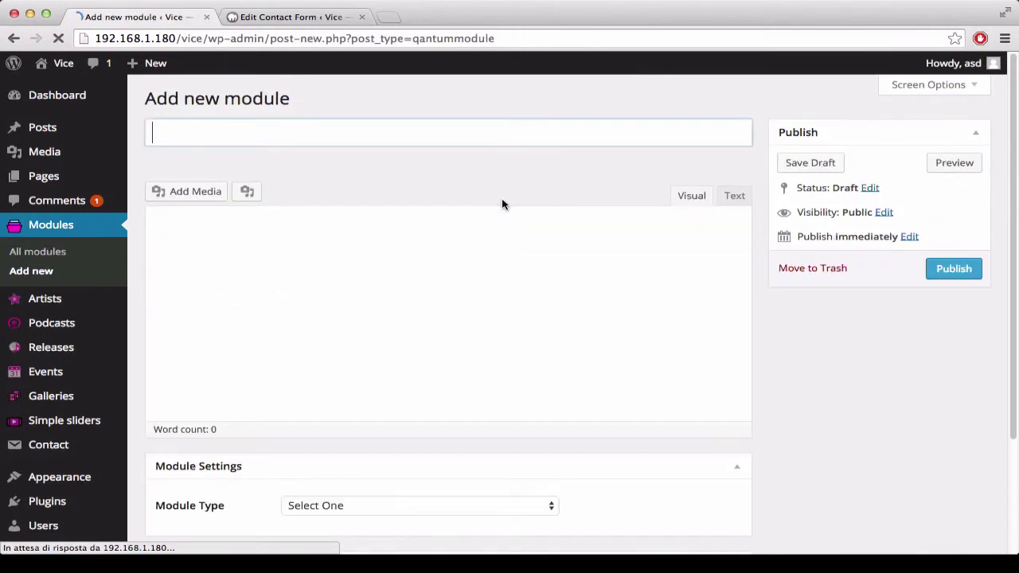
scroll(762, 339, "down", 1)
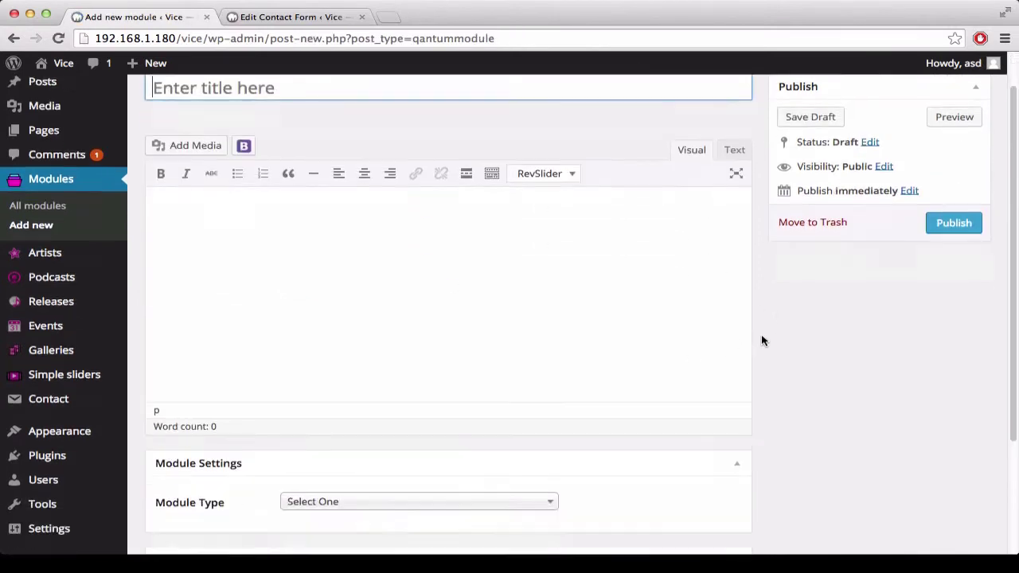
scroll(762, 341, "down", 4)
left_click(339, 349)
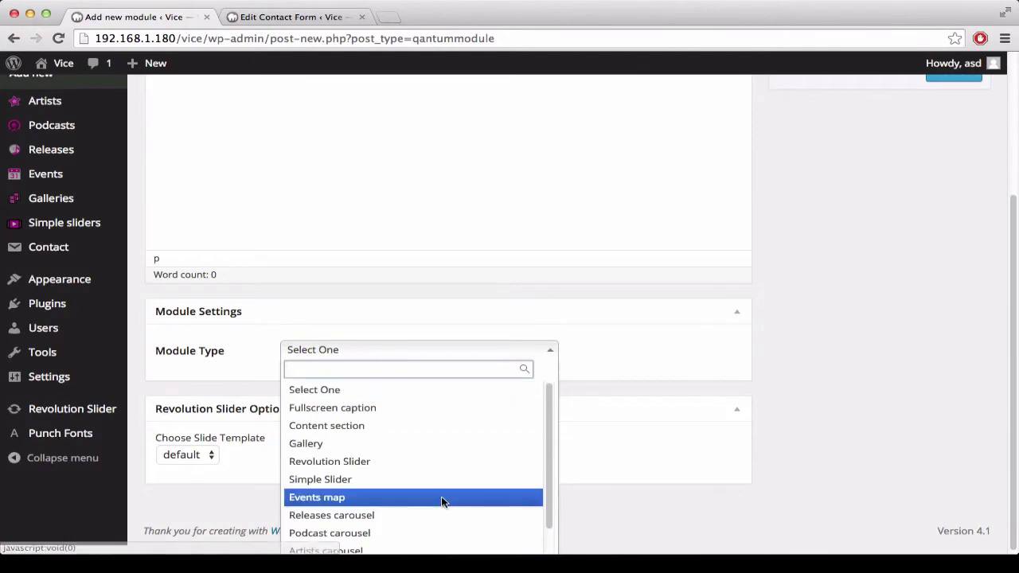
left_click(370, 448)
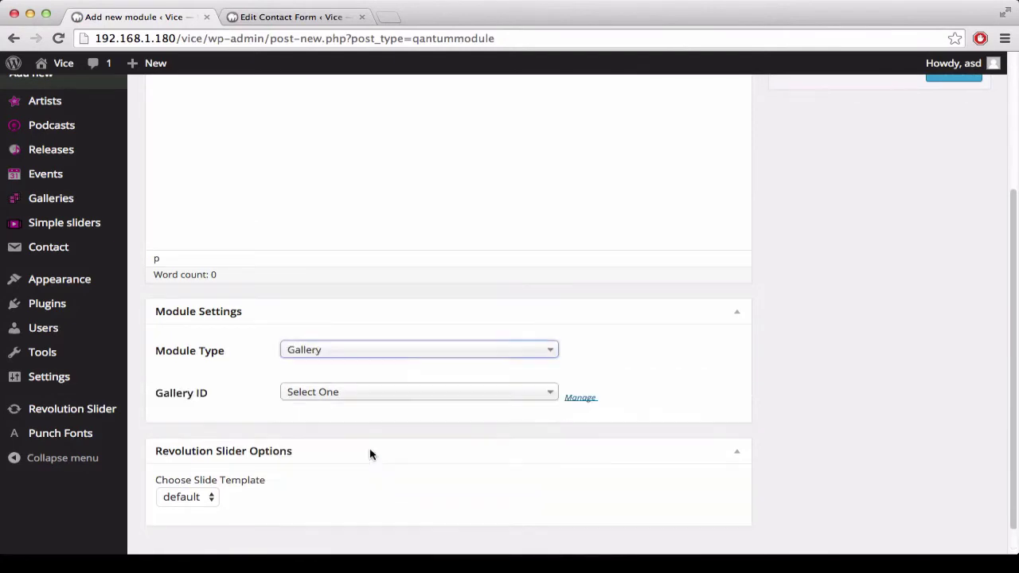
Check the gallery choices and view the existing galleries in a separate tab, then close that tab and the contact form tab.
left_click(355, 394)
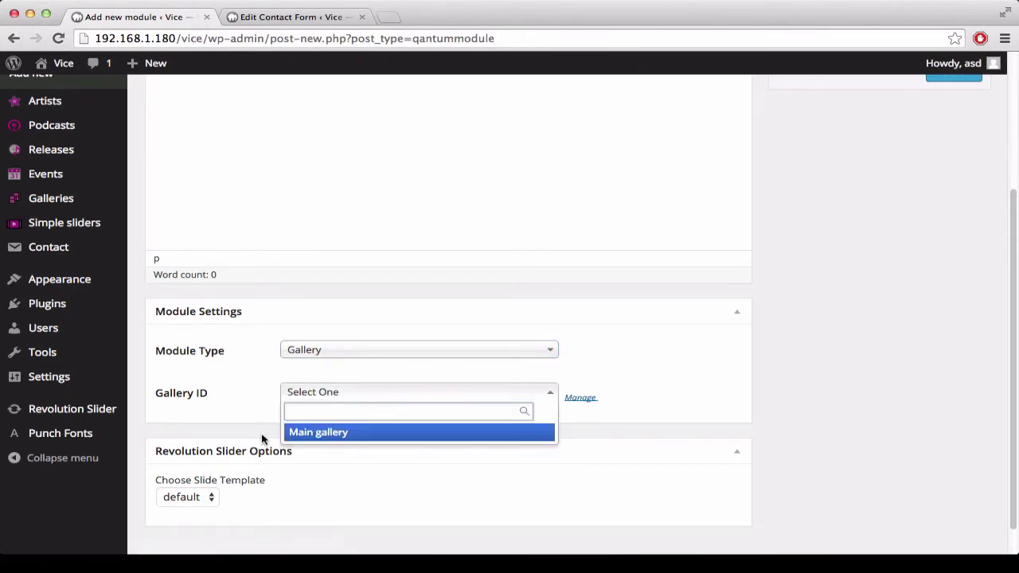
scroll(262, 439, "up", 2)
mouse_move(87, 276)
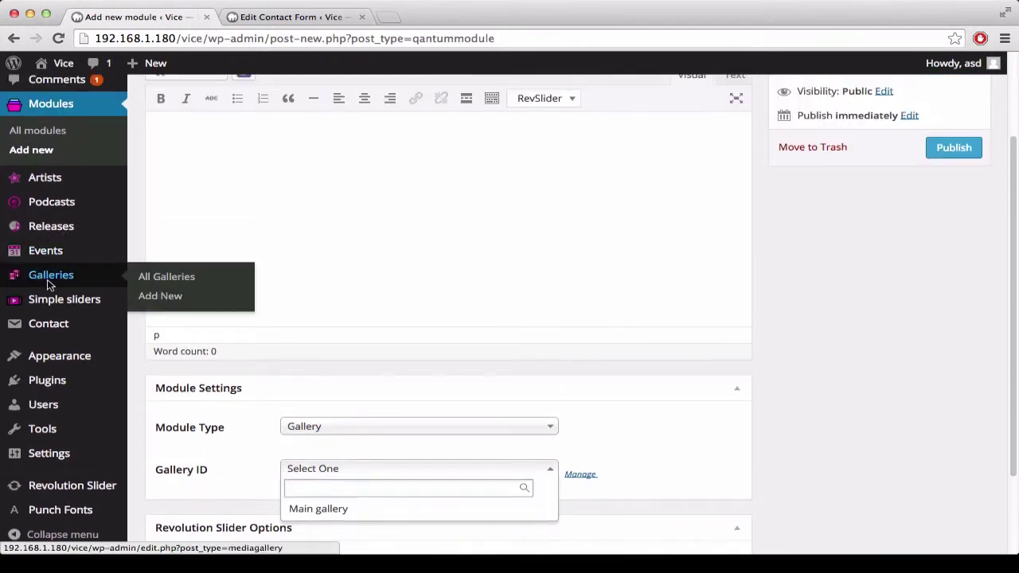
left_click(49, 280, "super")
left_click(402, 19)
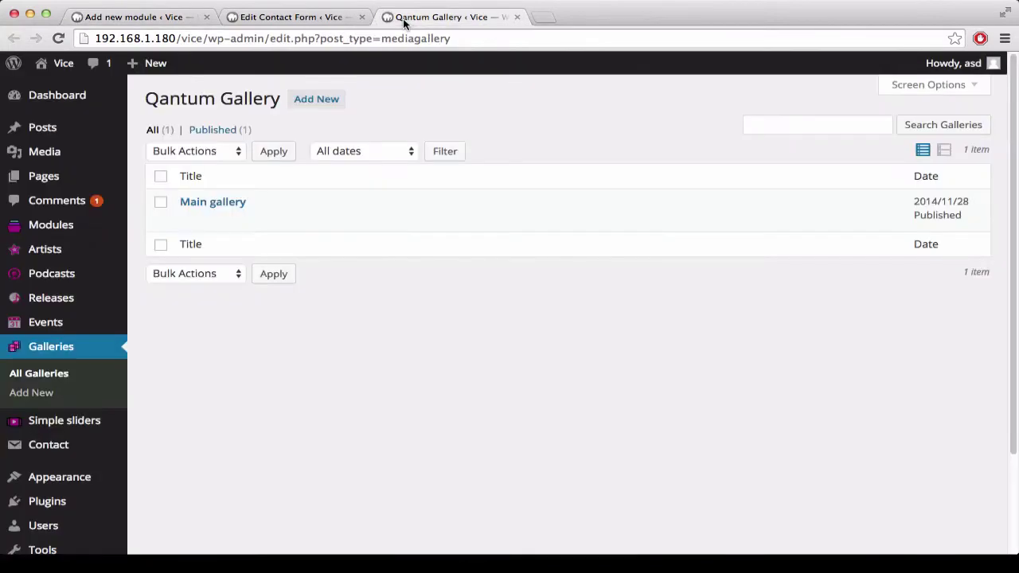
left_click(516, 16)
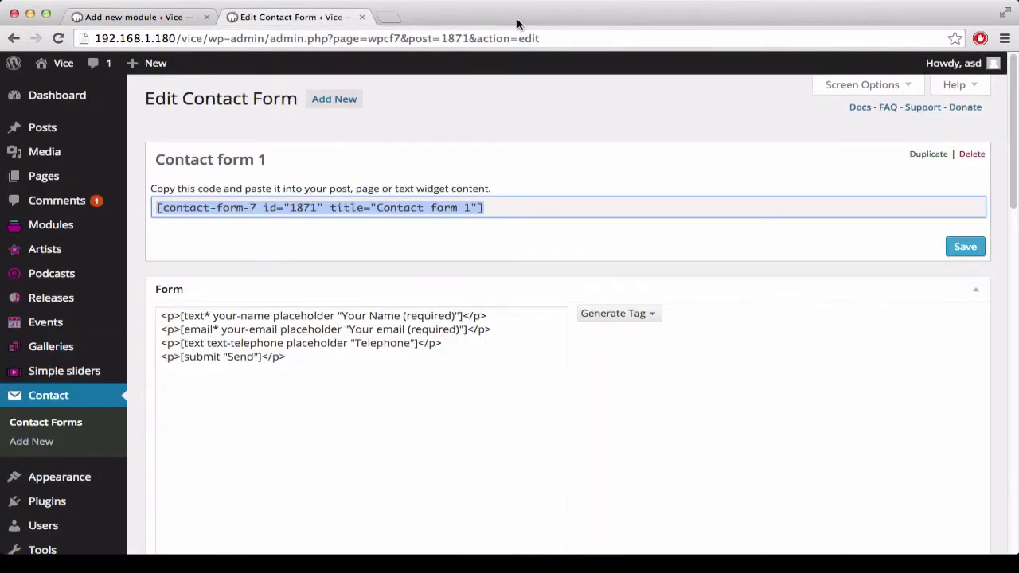
left_click(362, 16)
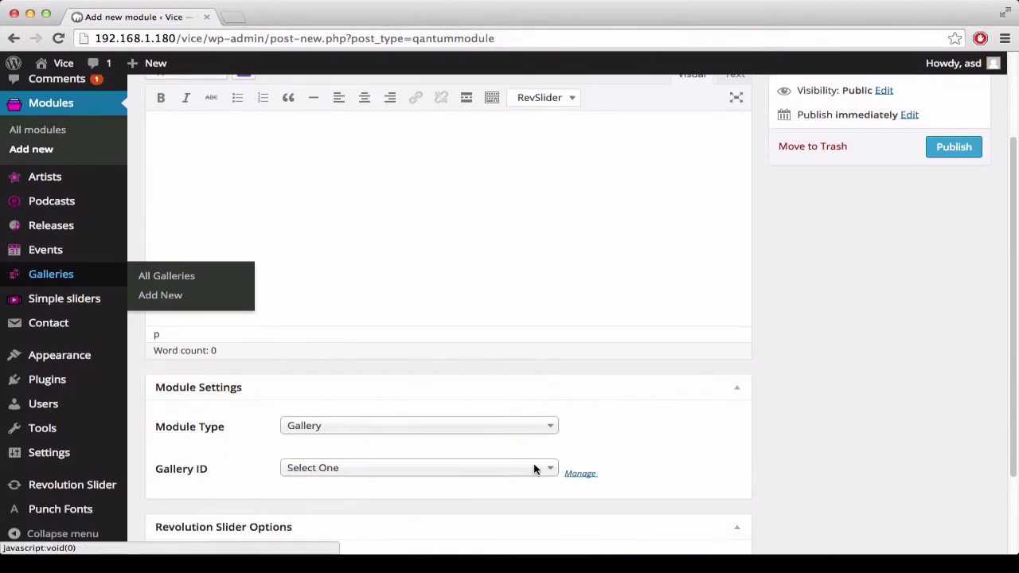
Title the gallery module "A Gallery" and publish it.
scroll(740, 297, "up", 2)
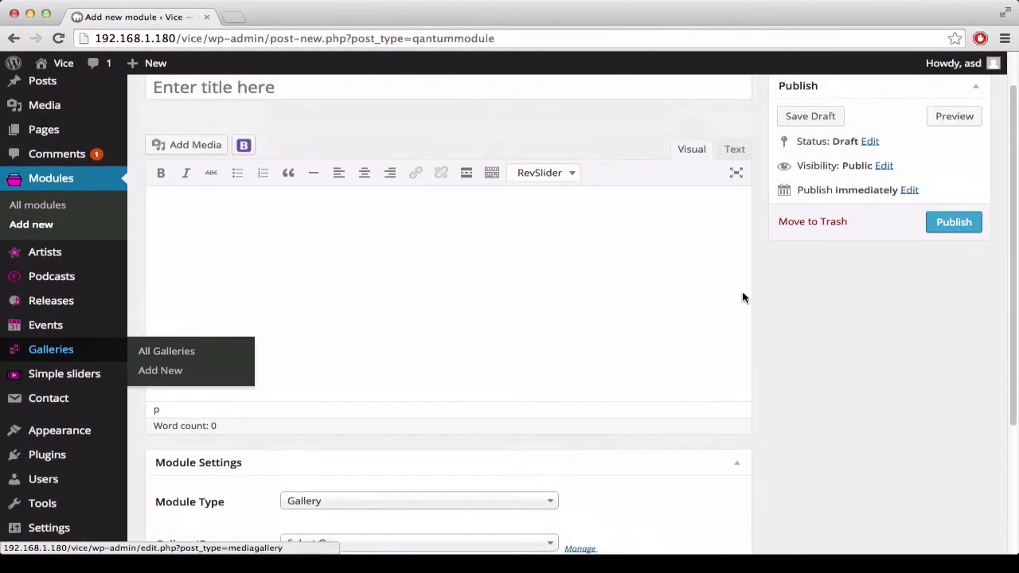
scroll(353, 159, "up", 1)
left_click(323, 134)
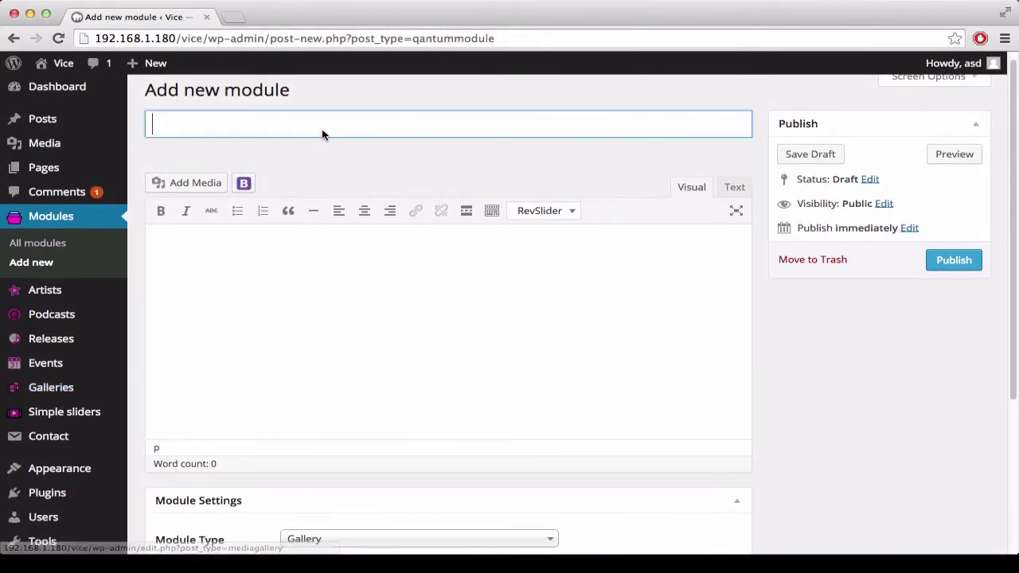
type("A G")
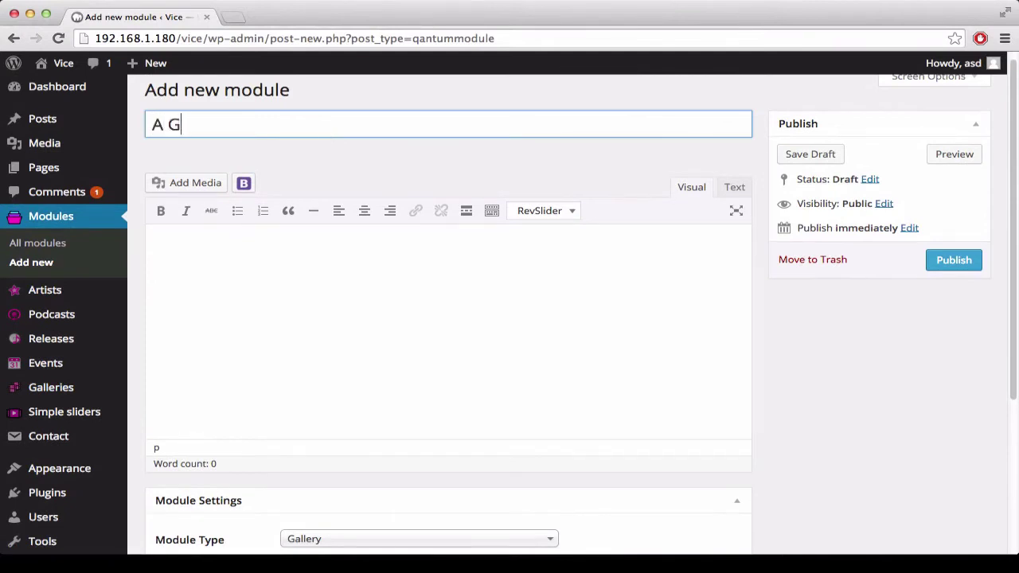
type("allery")
left_click(966, 264)
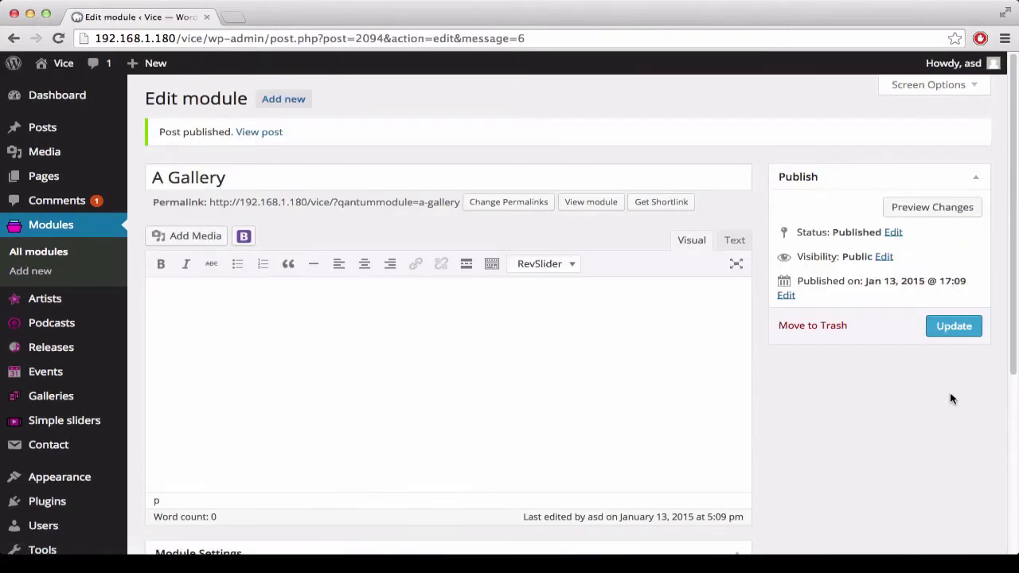
Show the list of all modules to review the ones created.
left_click(41, 253)
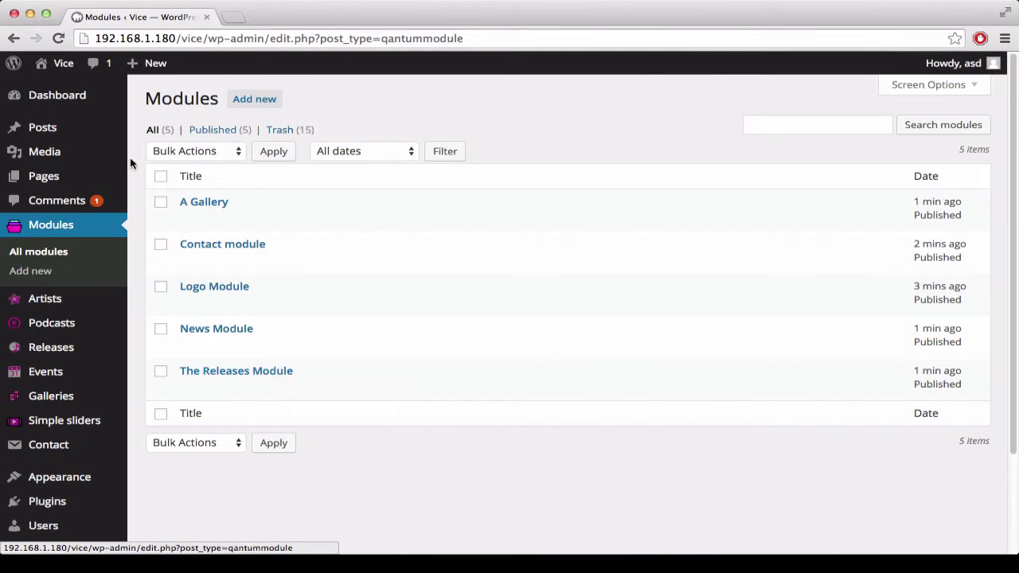
mouse_move(86, 175)
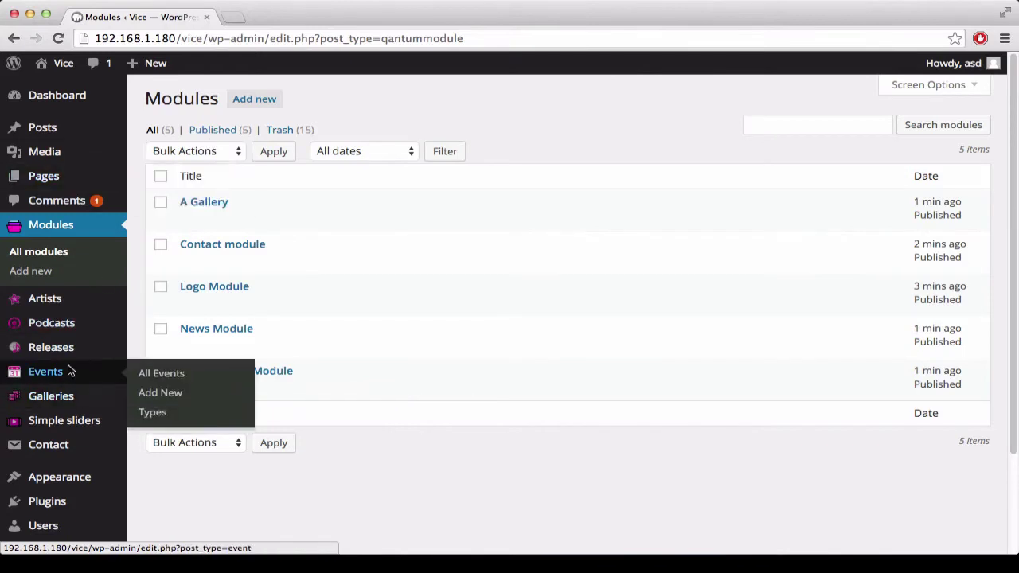
mouse_move(47, 332)
mouse_move(52, 364)
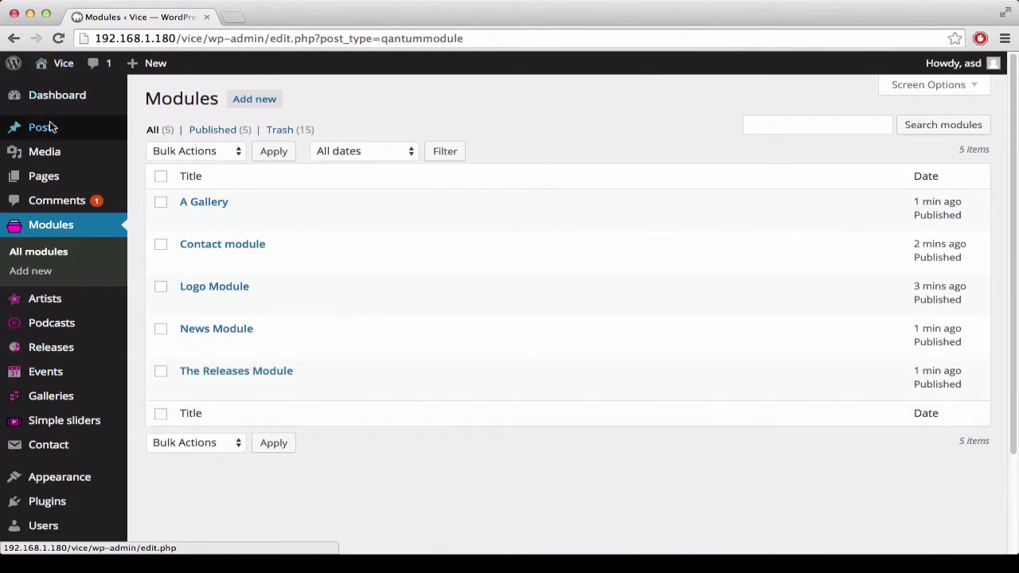
Start a new page and title it "Modular page".
mouse_move(44, 183)
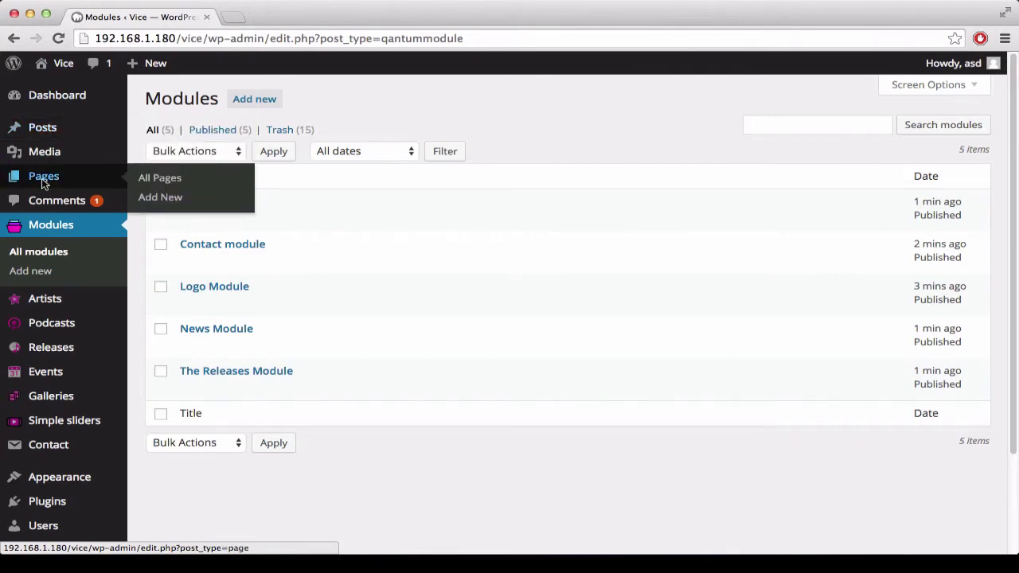
left_click(152, 198)
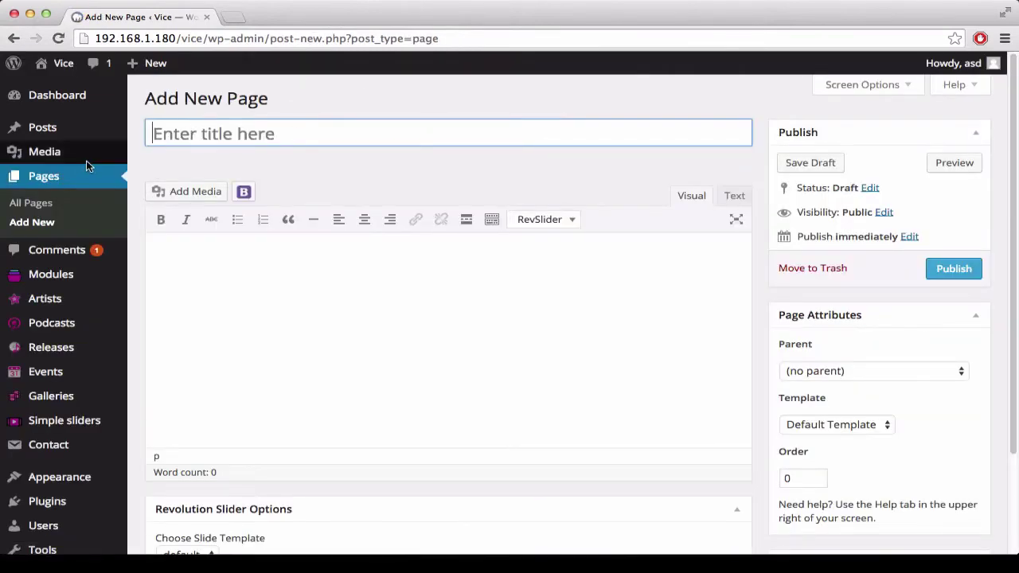
left_click(195, 133)
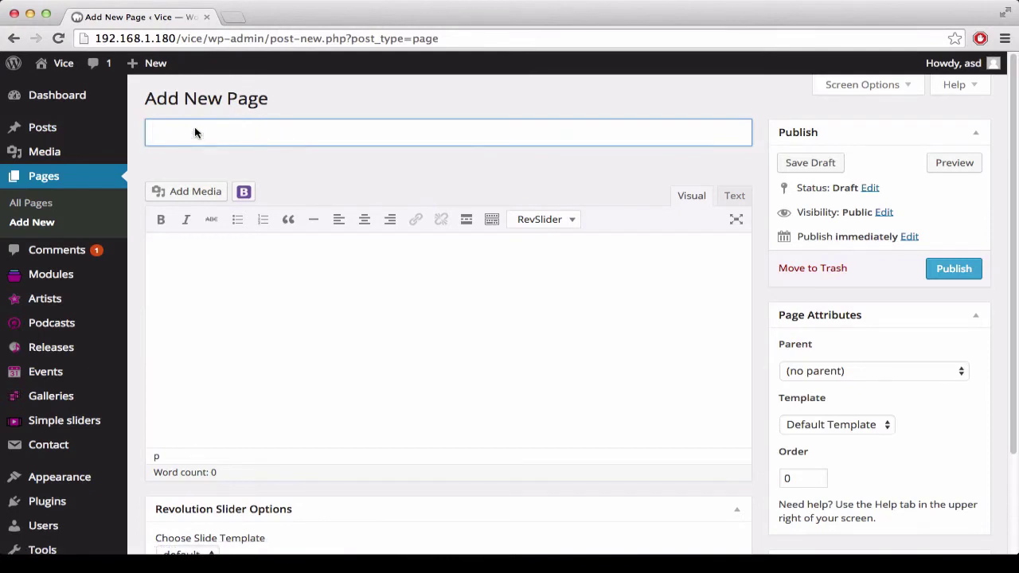
type("Modula")
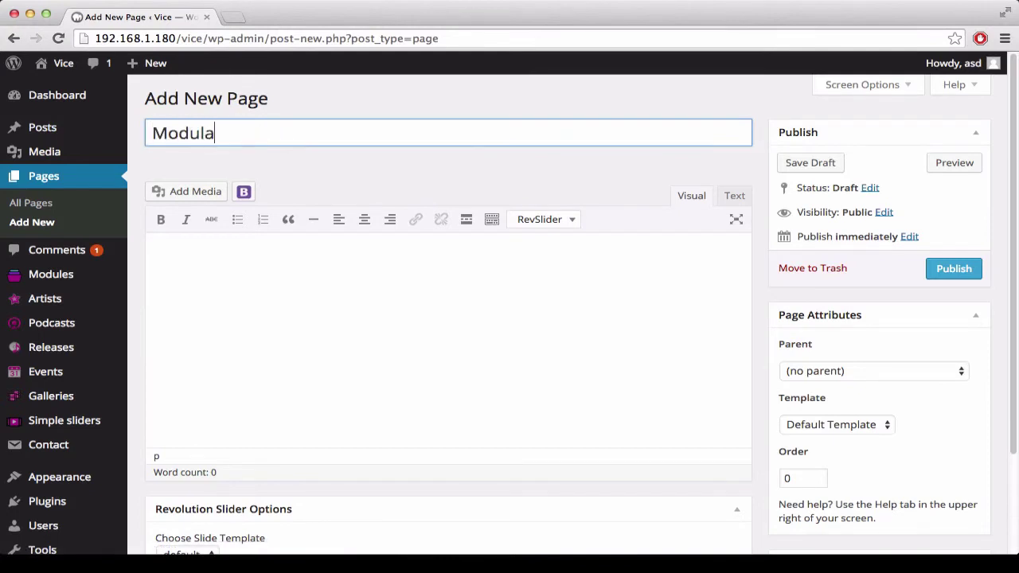
type("r page")
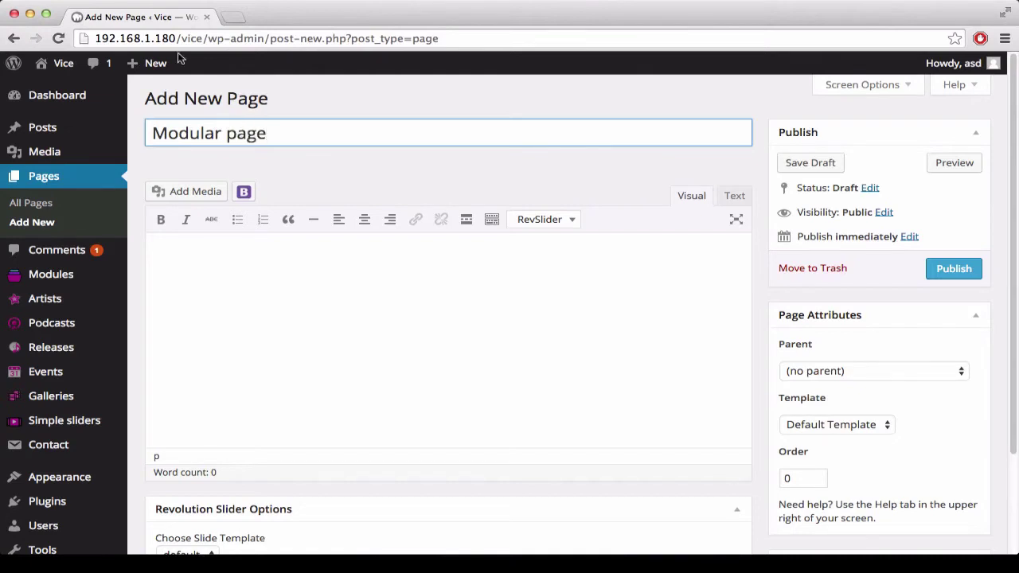
Set the page template to Modular page and publish the page.
scroll(867, 373, "down", 3)
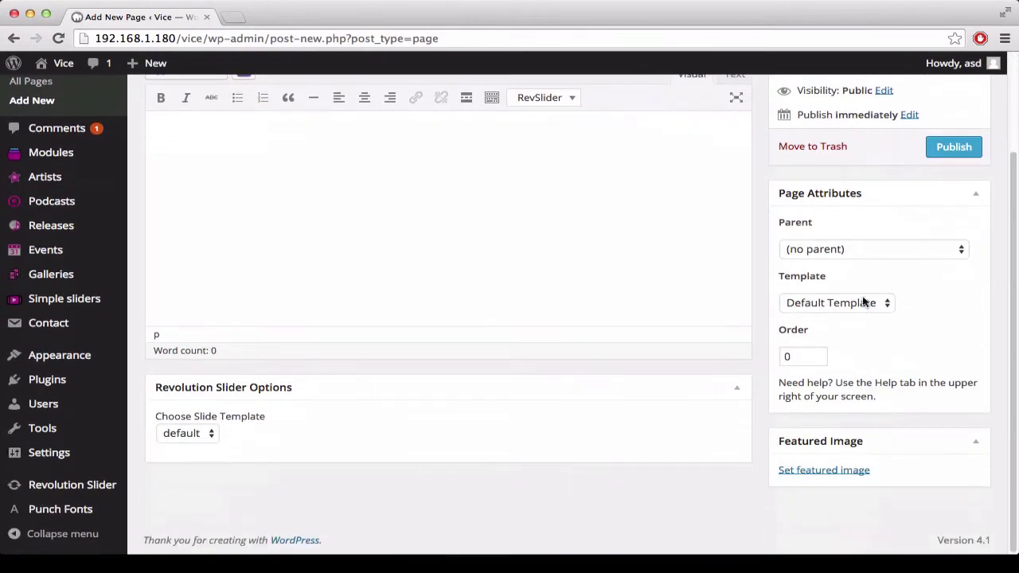
left_click(864, 301)
left_click(849, 325)
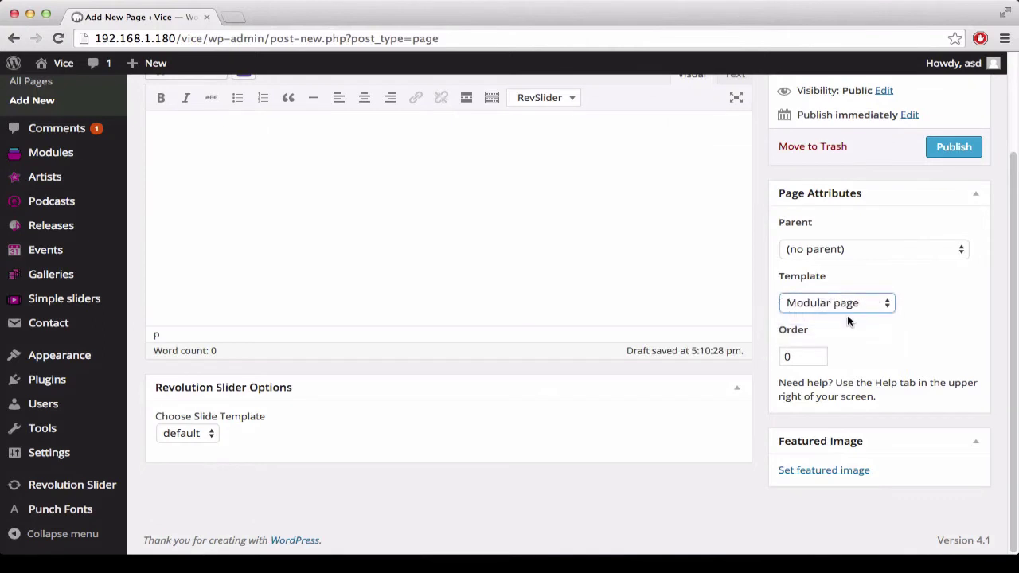
scroll(949, 152, "up", 3)
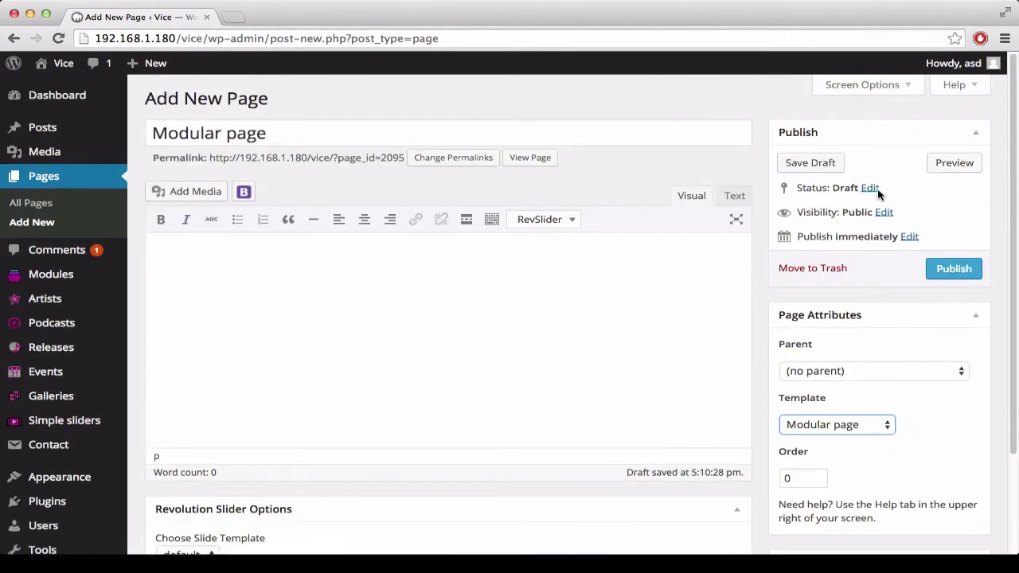
left_click(953, 269)
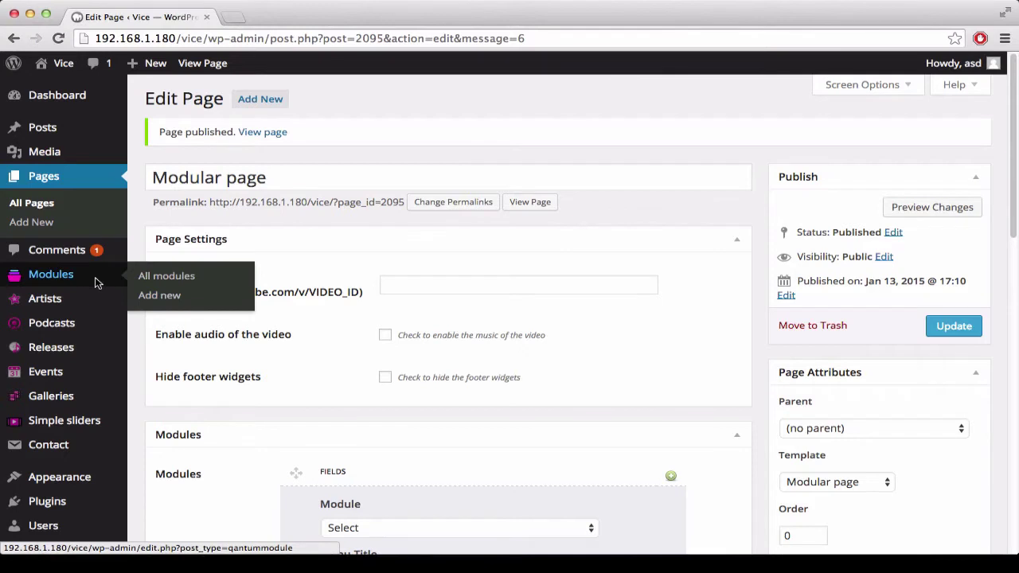
View the published page on the site, close it, and look over the page's settings and module fields.
left_click(188, 63)
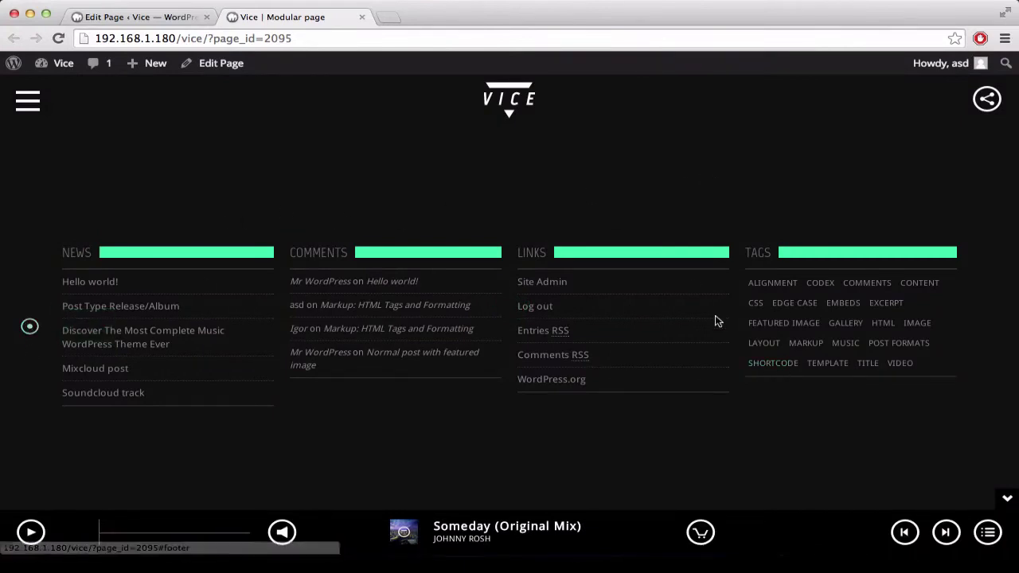
left_click(363, 18)
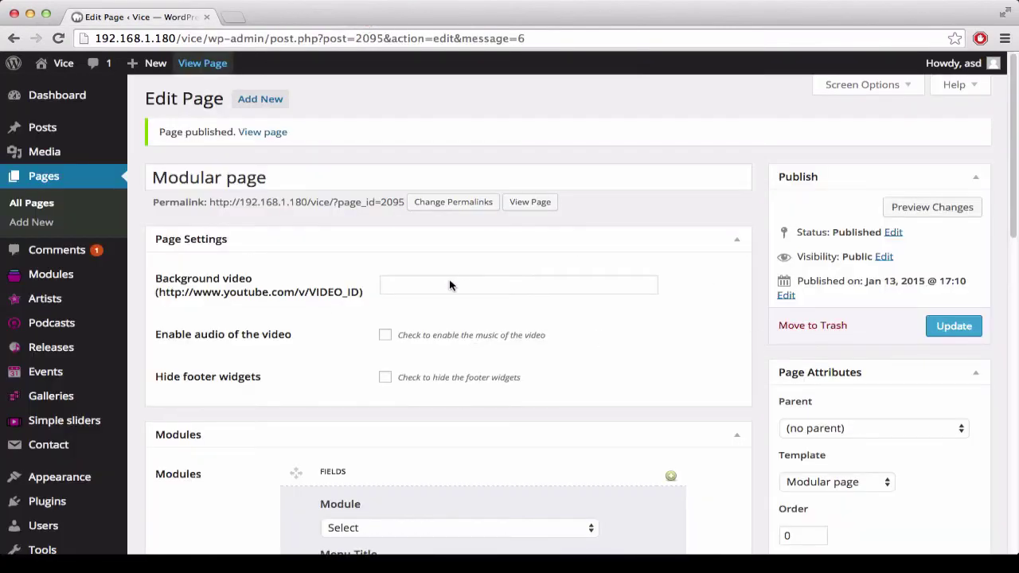
scroll(449, 285, "down", 3)
scroll(449, 285, "down", 8)
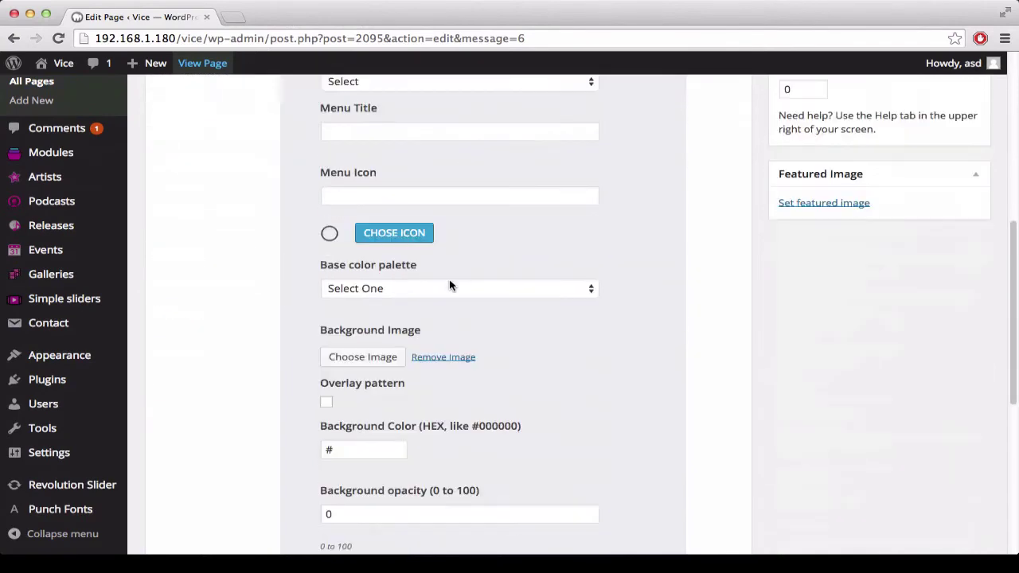
scroll(449, 285, "up", 10)
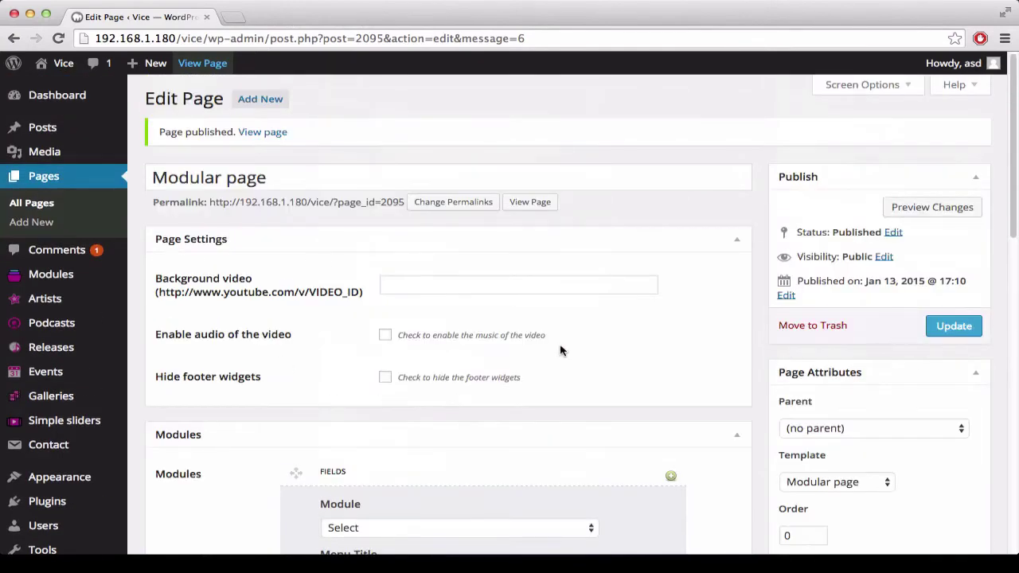
Try enabling the audio of the background video in the page settings.
left_click(457, 285)
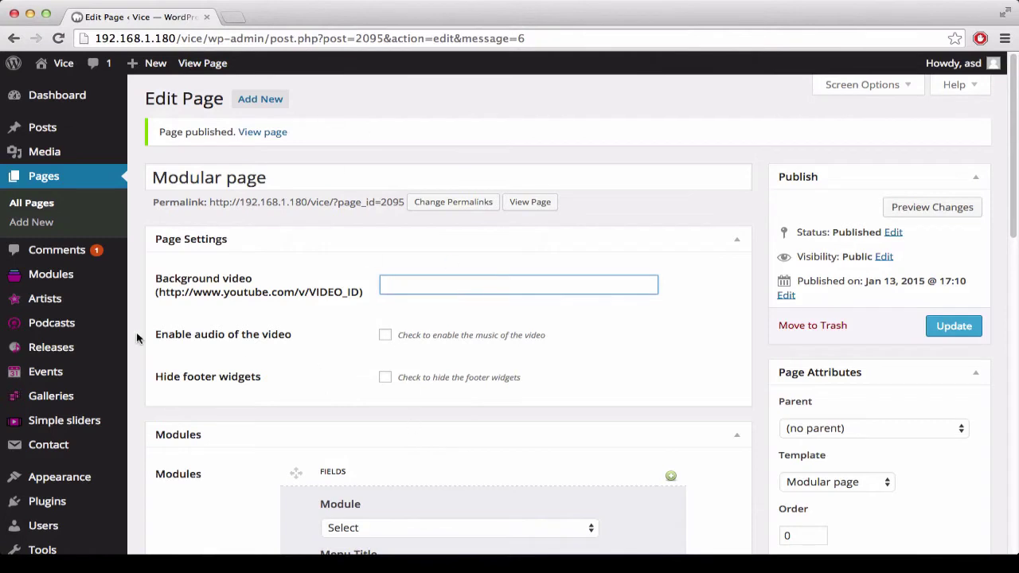
left_click(385, 336)
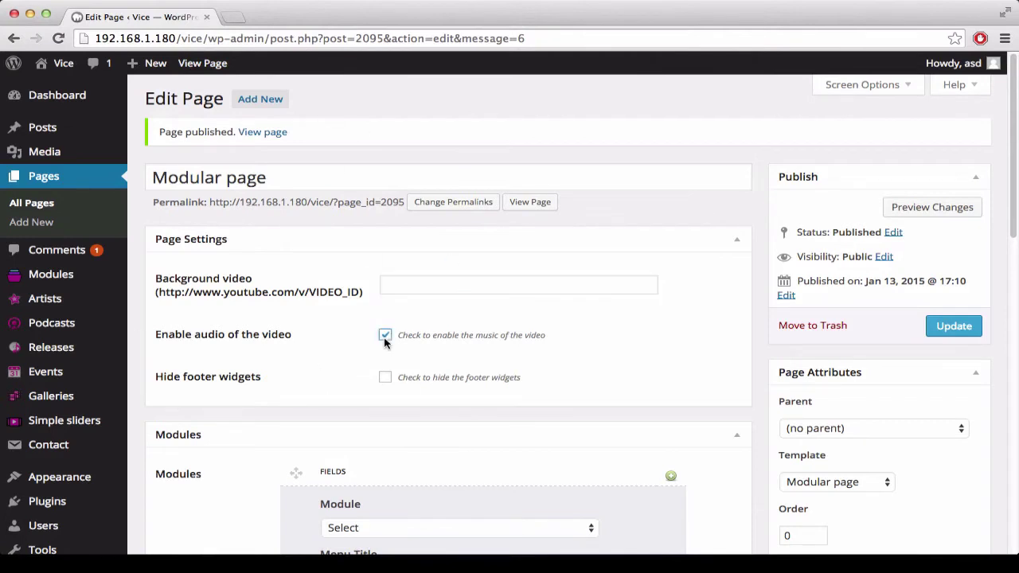
scroll(385, 340, "down", 1)
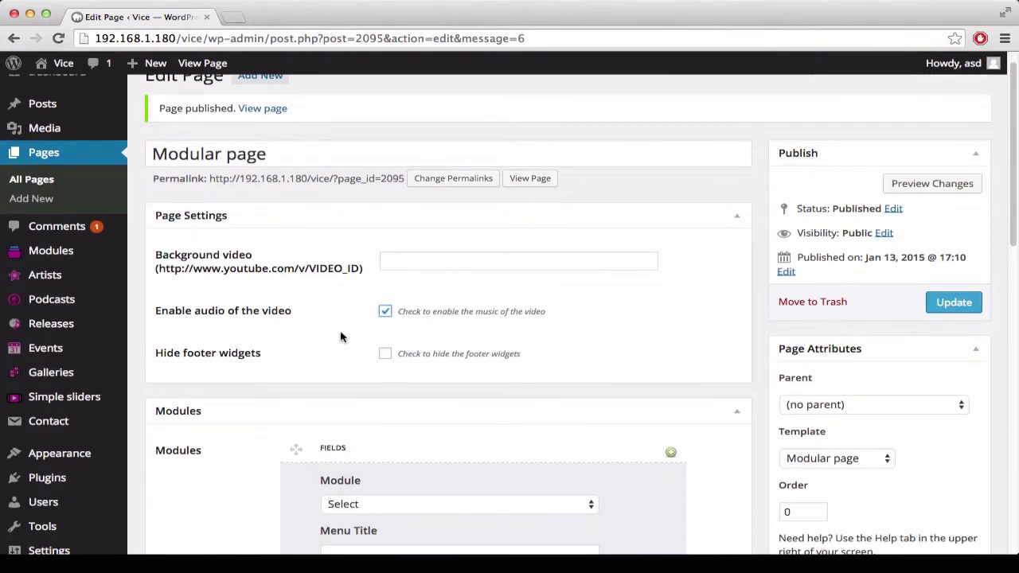
scroll(342, 337, "down", 1)
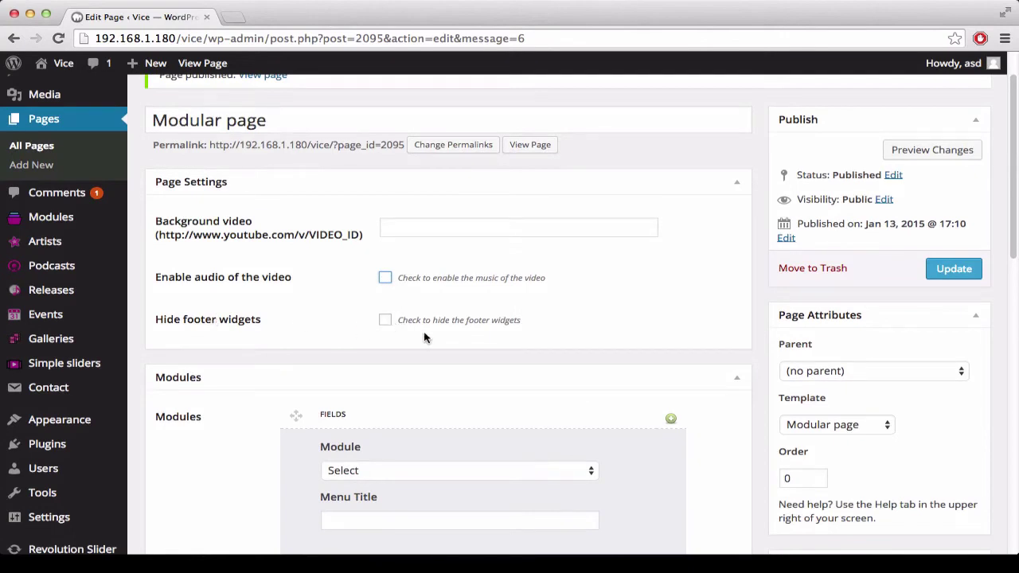
scroll(353, 211, "down", 5)
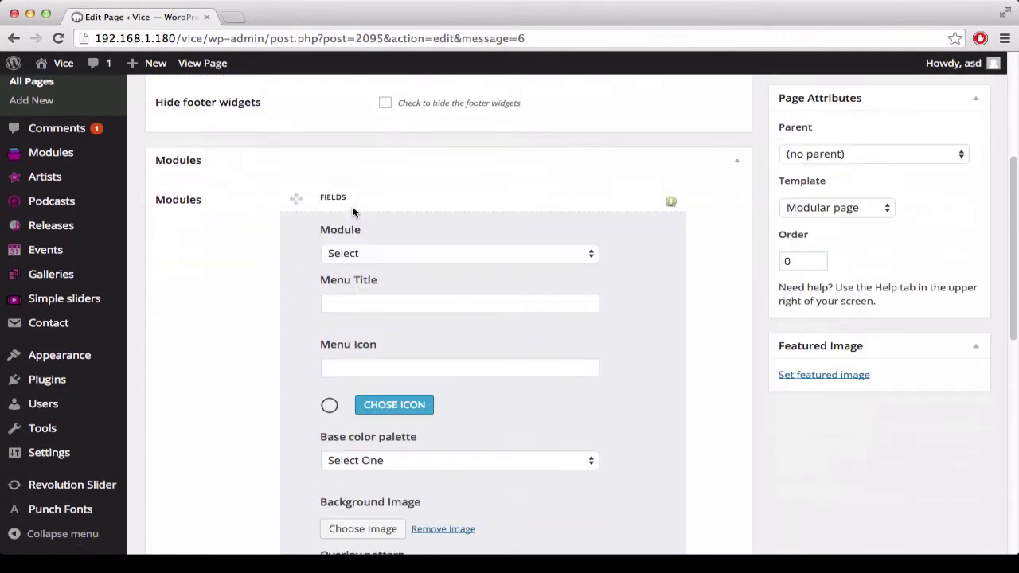
Look over the module block's fields and the modules it offers for selection.
scroll(691, 357, "down", 2)
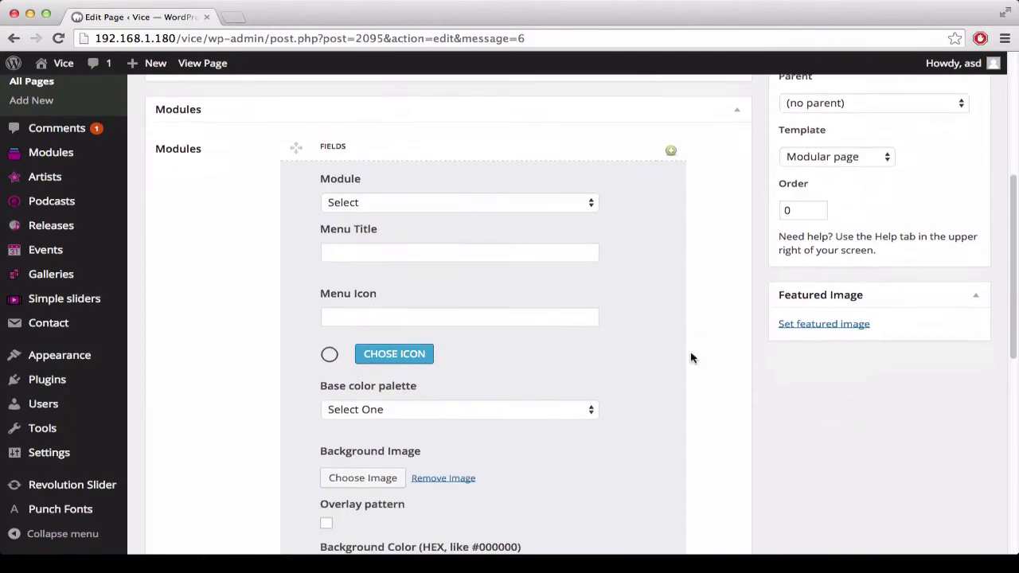
scroll(606, 226, "down", 10)
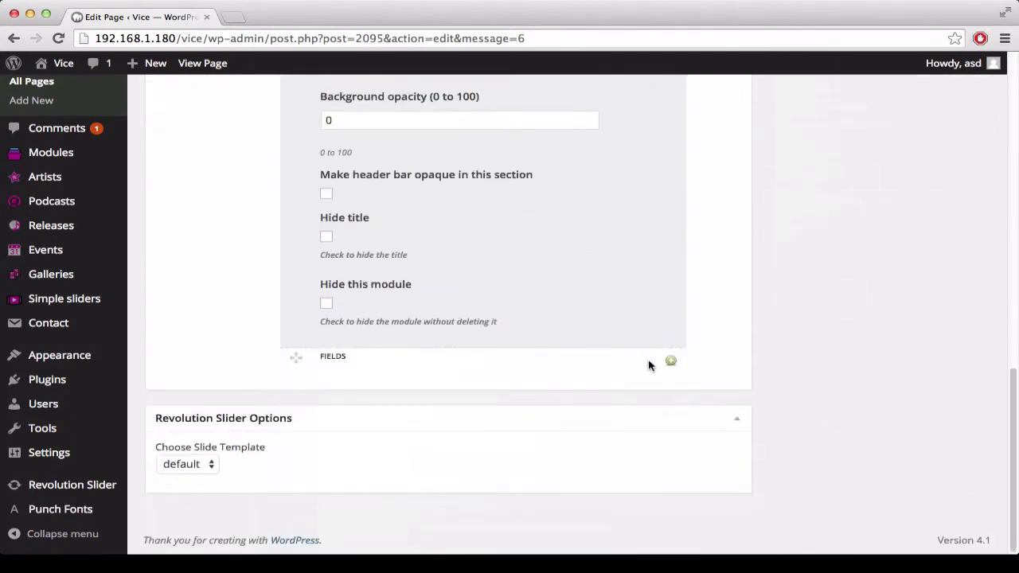
left_click(671, 361)
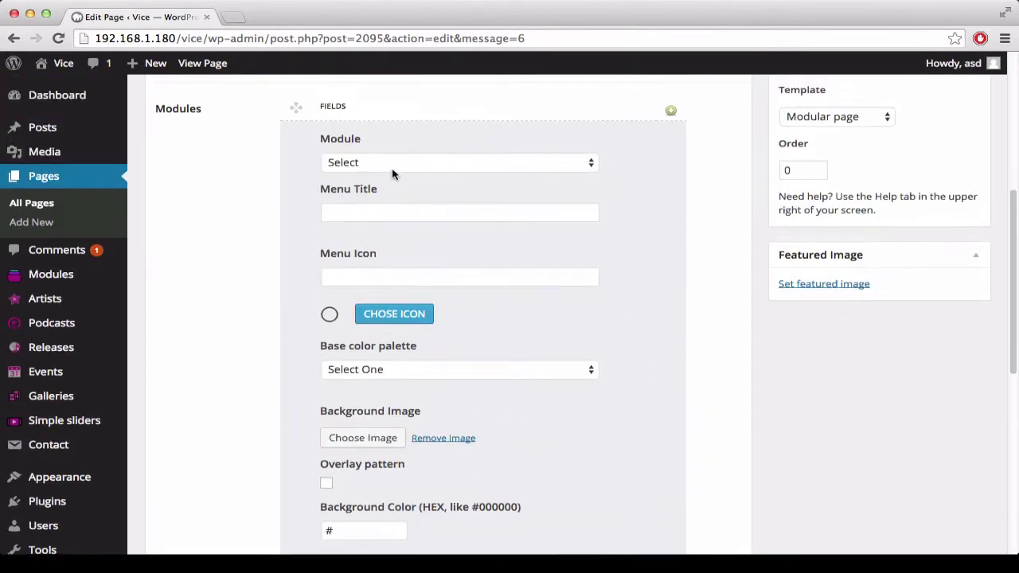
scroll(398, 318, "down", 3)
scroll(406, 412, "down", 3)
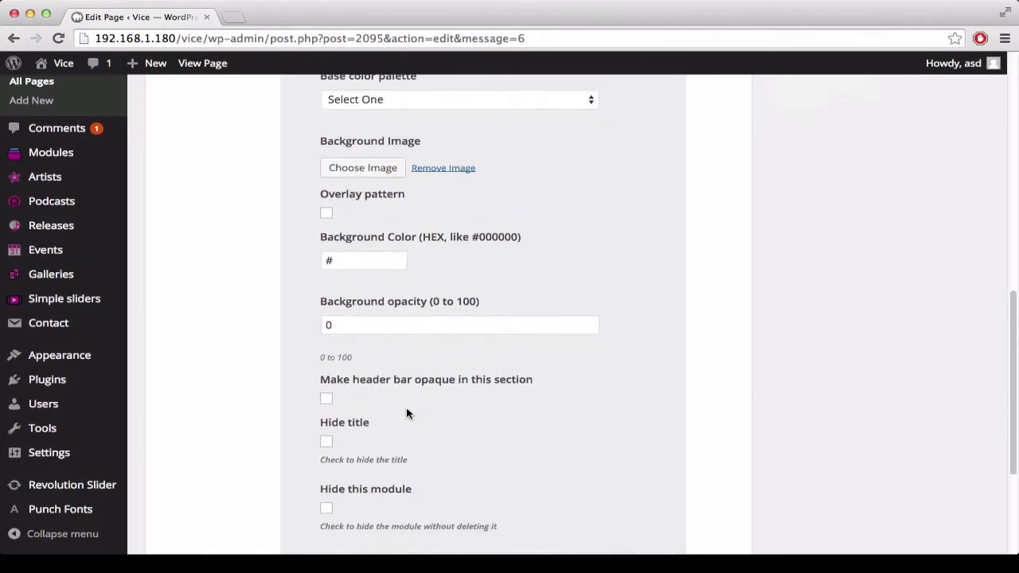
scroll(406, 412, "up", 5)
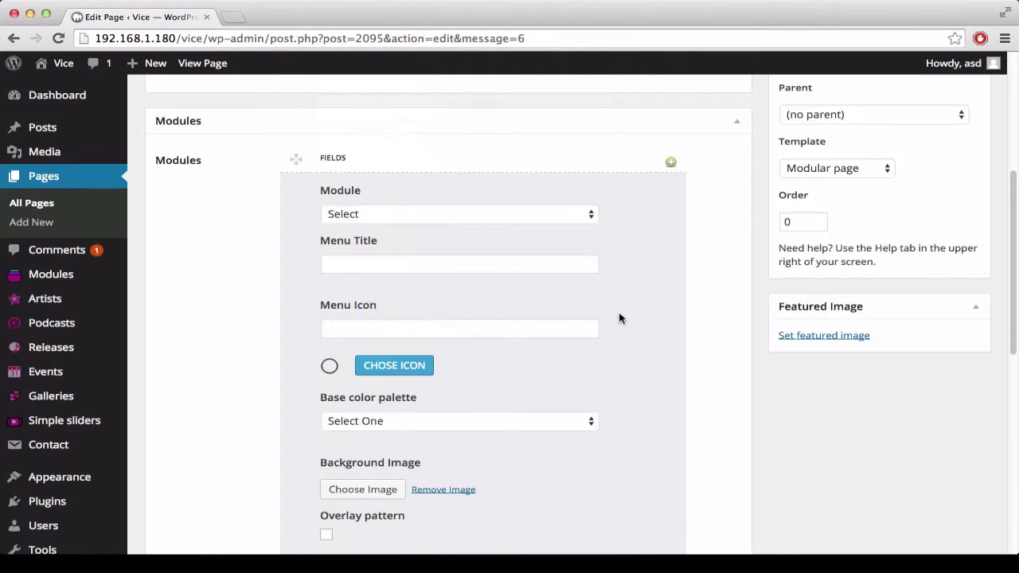
left_click(591, 215)
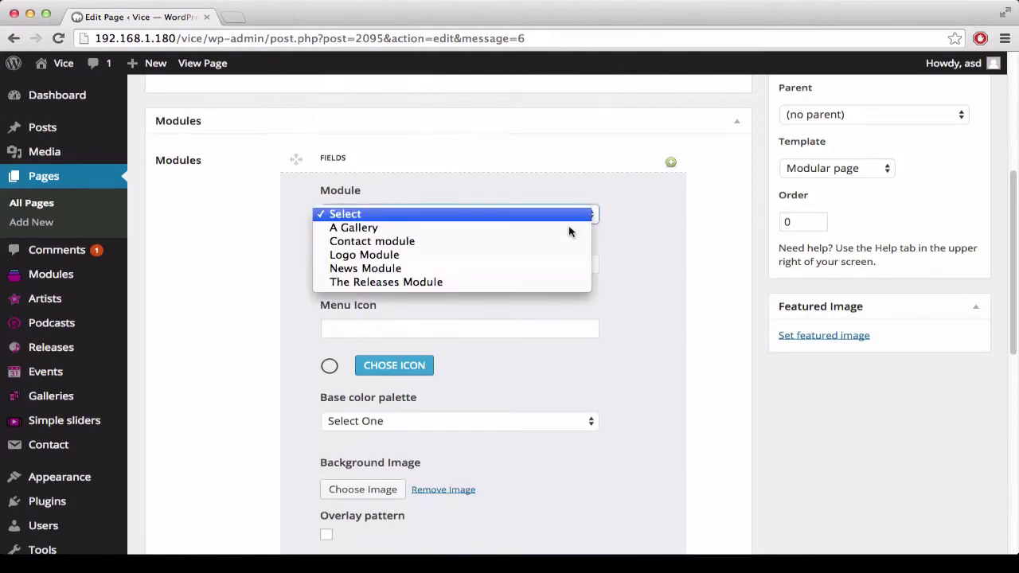
left_click(702, 236)
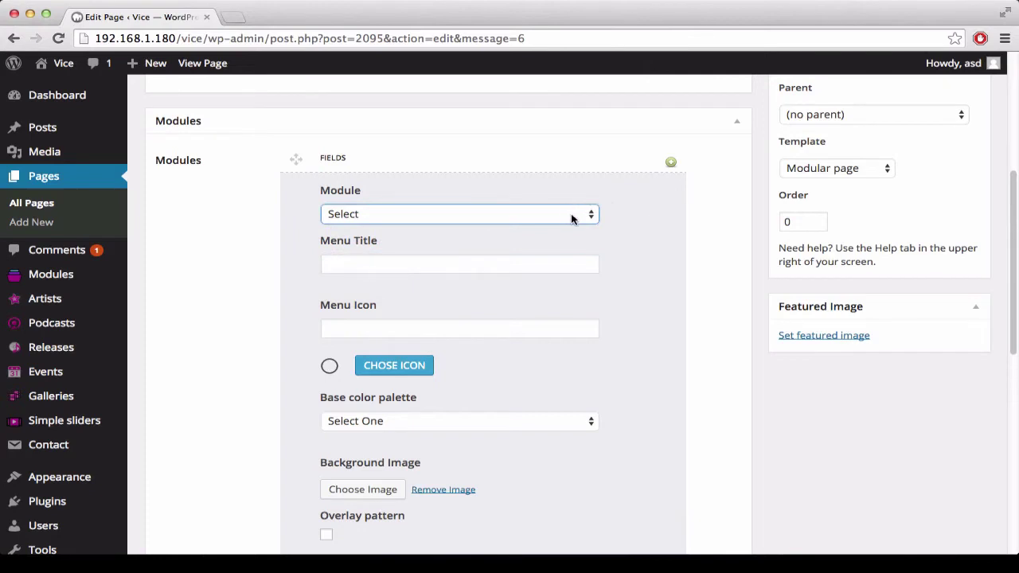
scroll(569, 362, "down", 3)
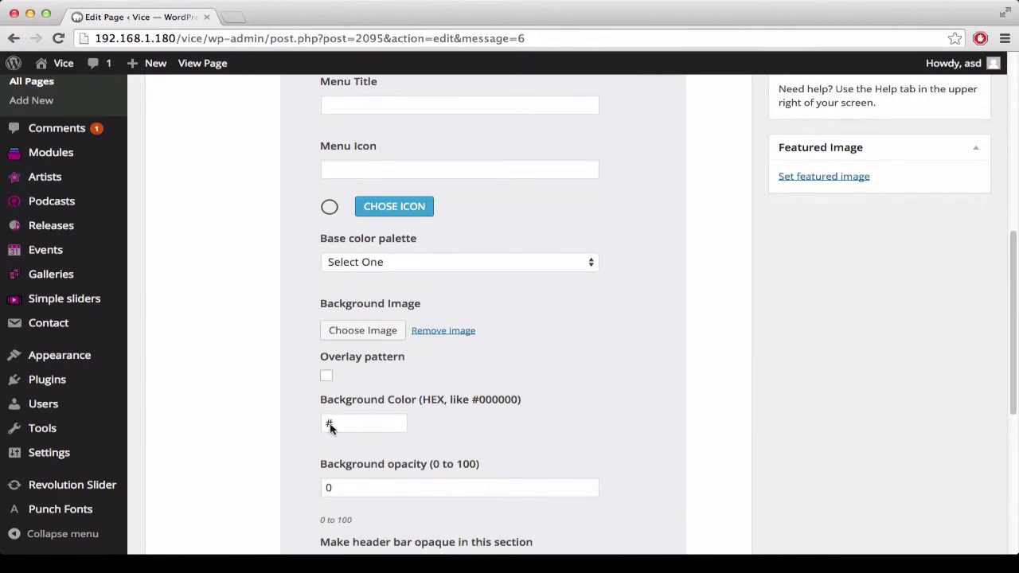
scroll(646, 440, "up", 5)
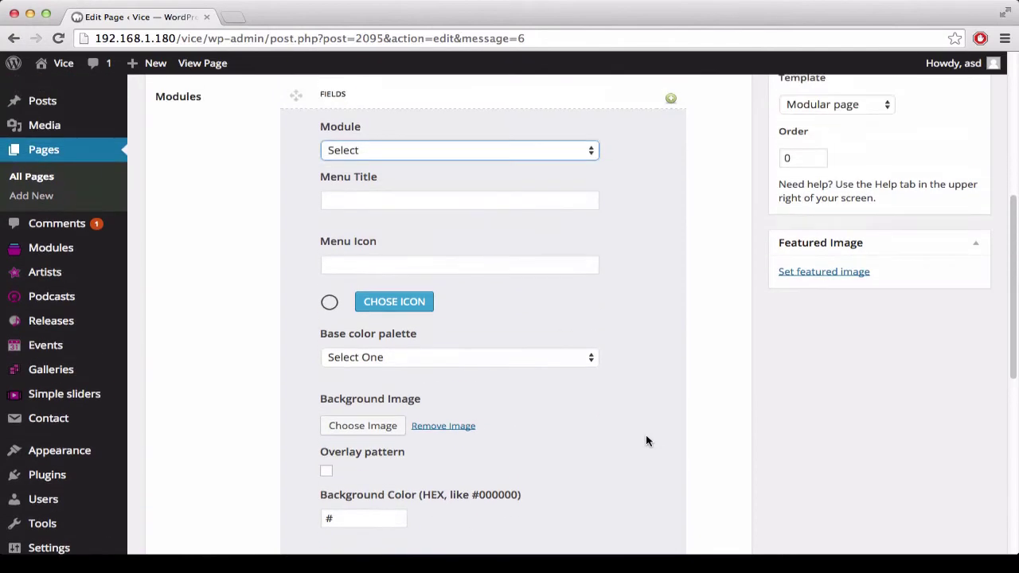
Compare the selectable modules with the site's full modules list in a separate tab, and return to the page editor.
left_click(374, 240)
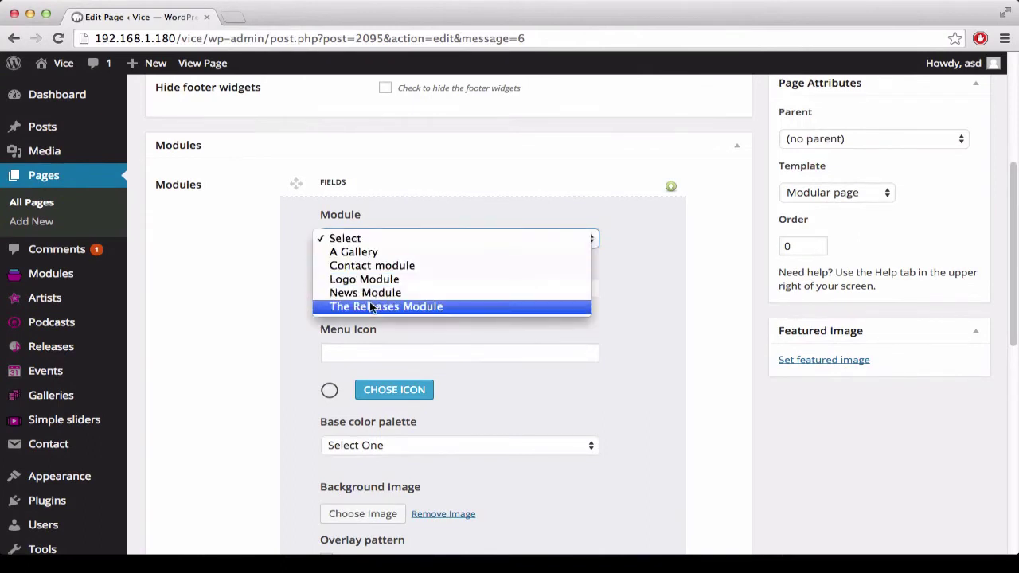
left_click(219, 291)
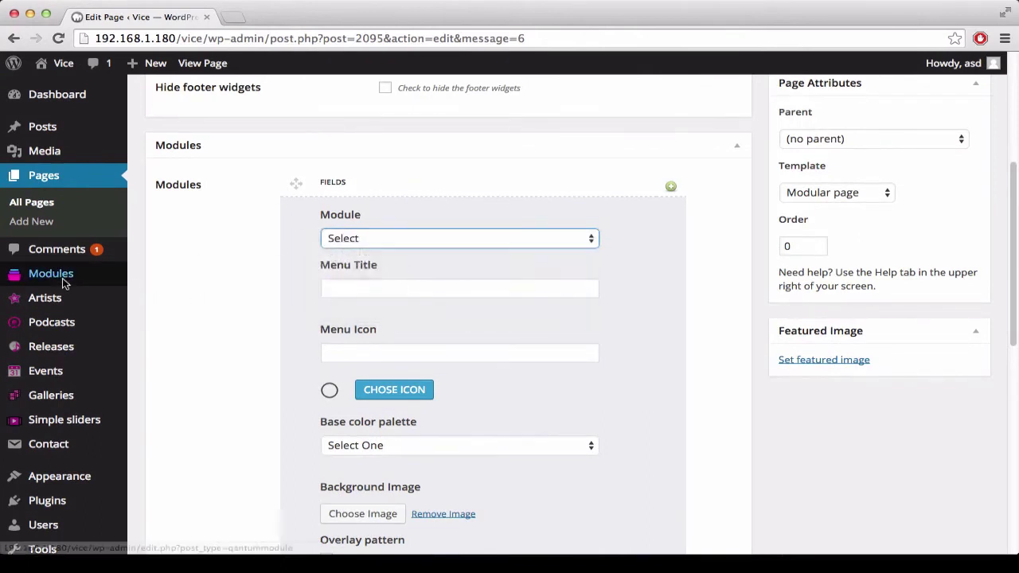
mouse_move(51, 273)
left_click(185, 273, "super")
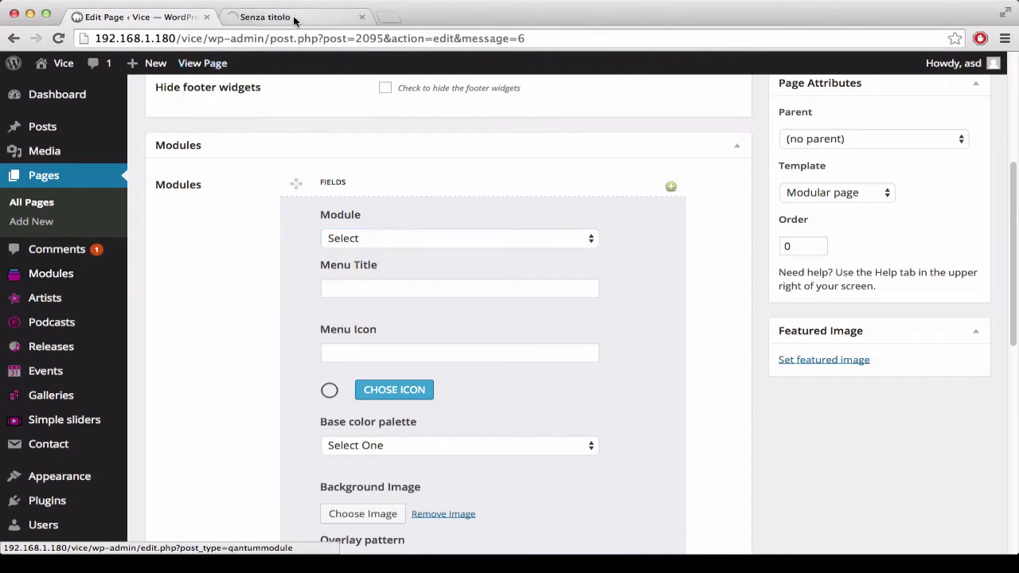
left_click(291, 17)
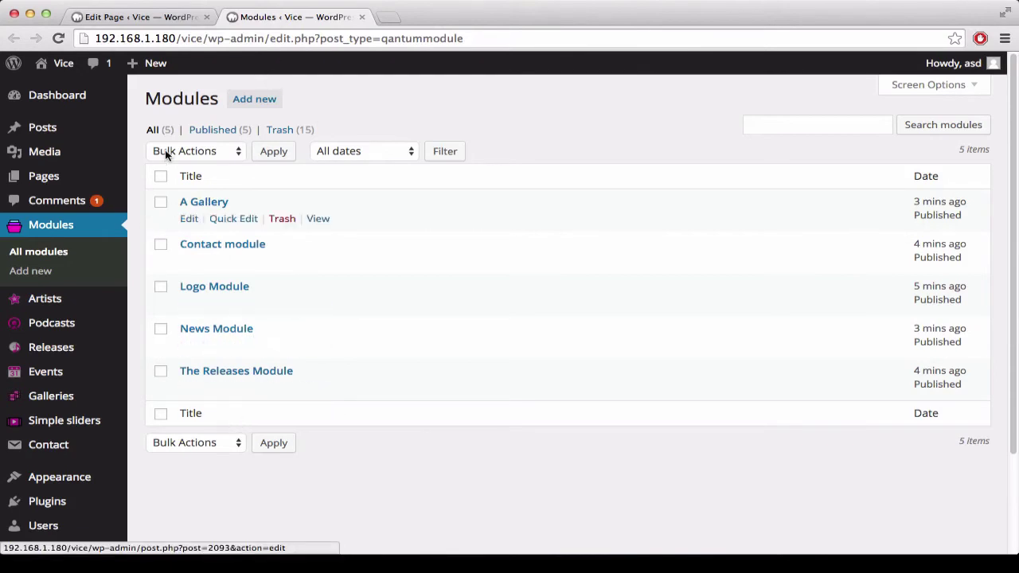
left_click(150, 17)
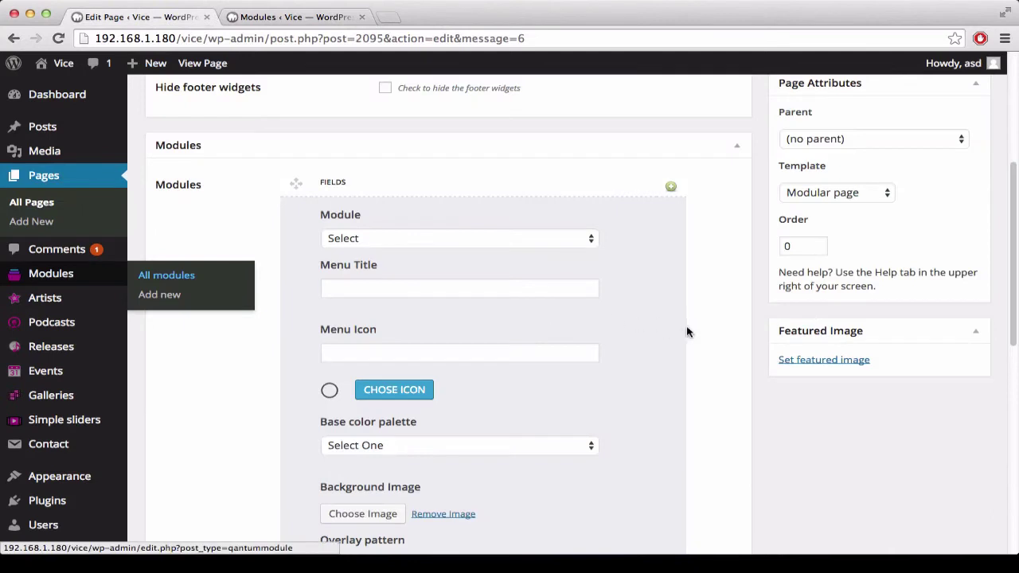
Choose Logo Module for the first module block and set its menu title to "Home".
left_click(540, 237)
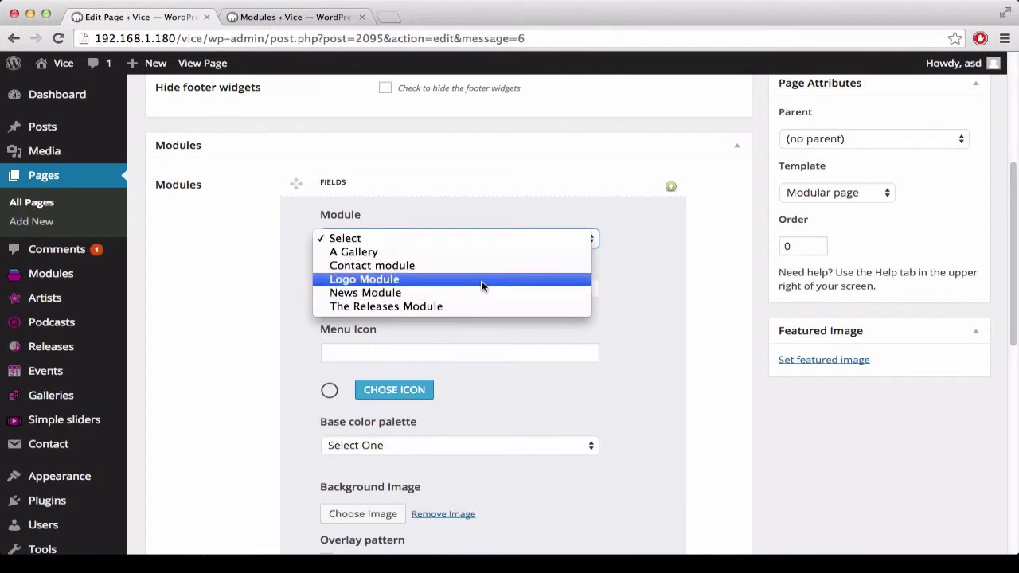
left_click(531, 413)
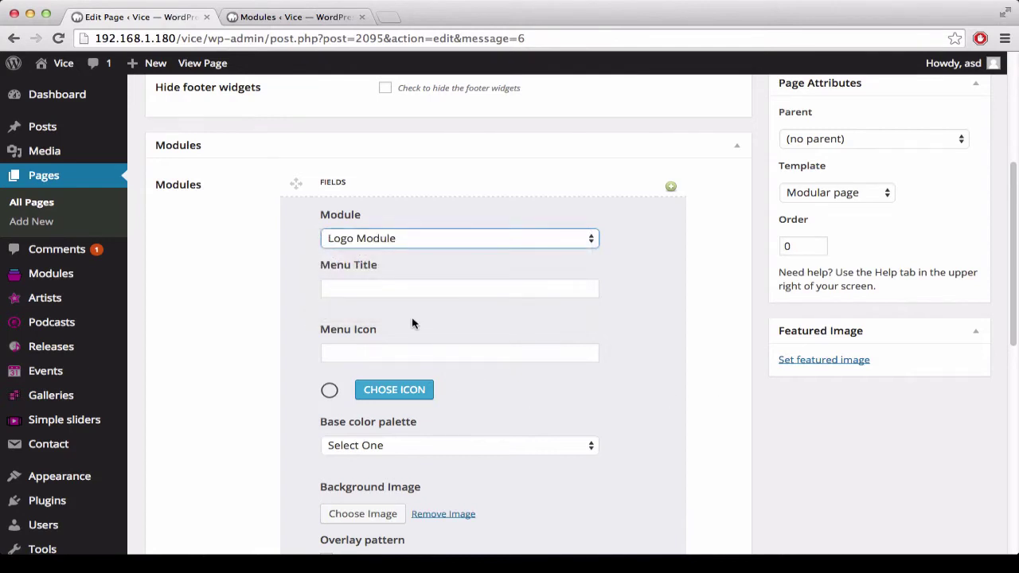
left_click(390, 290)
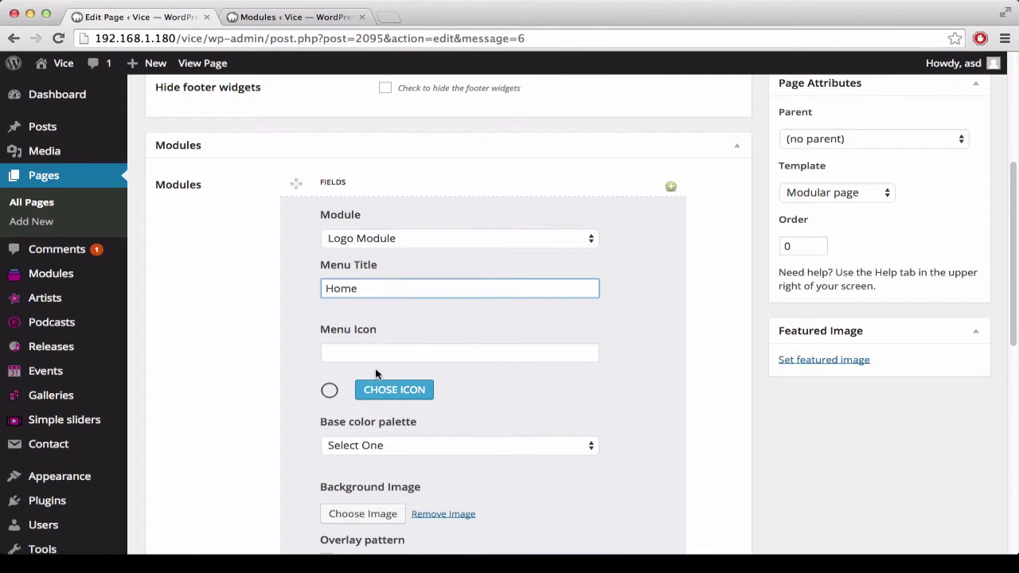
Set the Logo Module's menu icon to the home icon and check the base color palette options without choosing one.
left_click(394, 389)
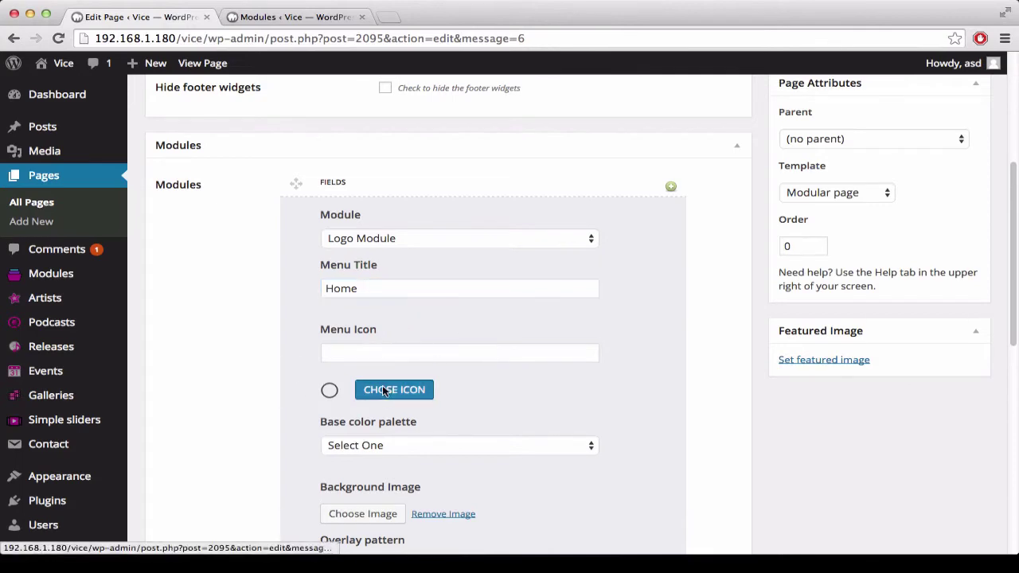
scroll(716, 394, "down", 4)
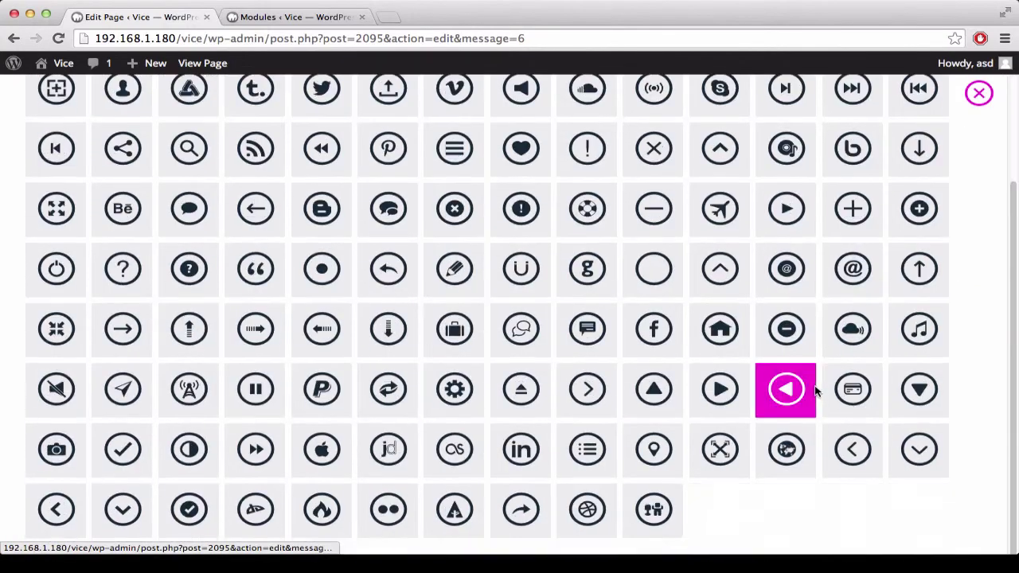
left_click(738, 327)
scroll(611, 261, "down", 5)
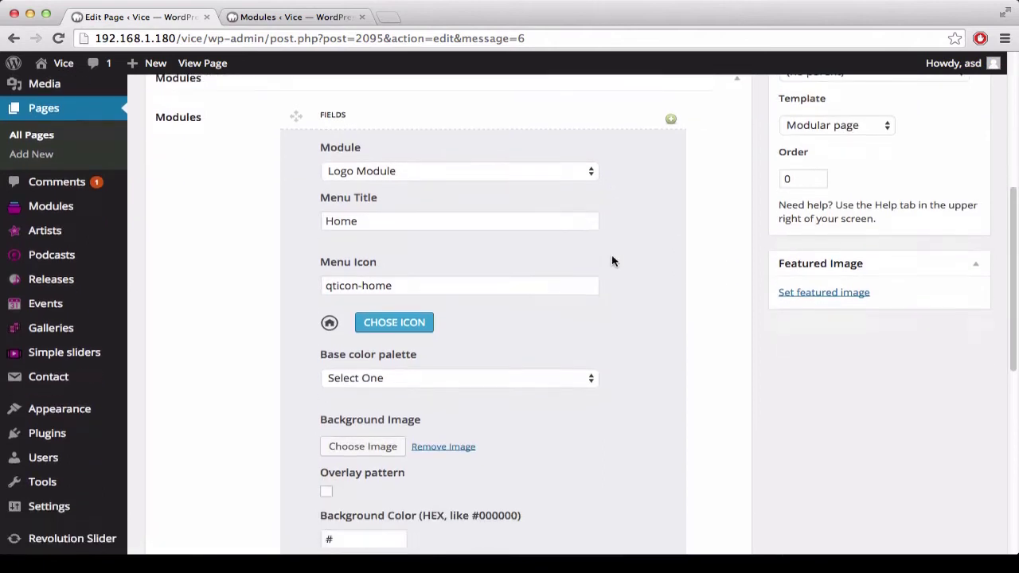
left_click(576, 251)
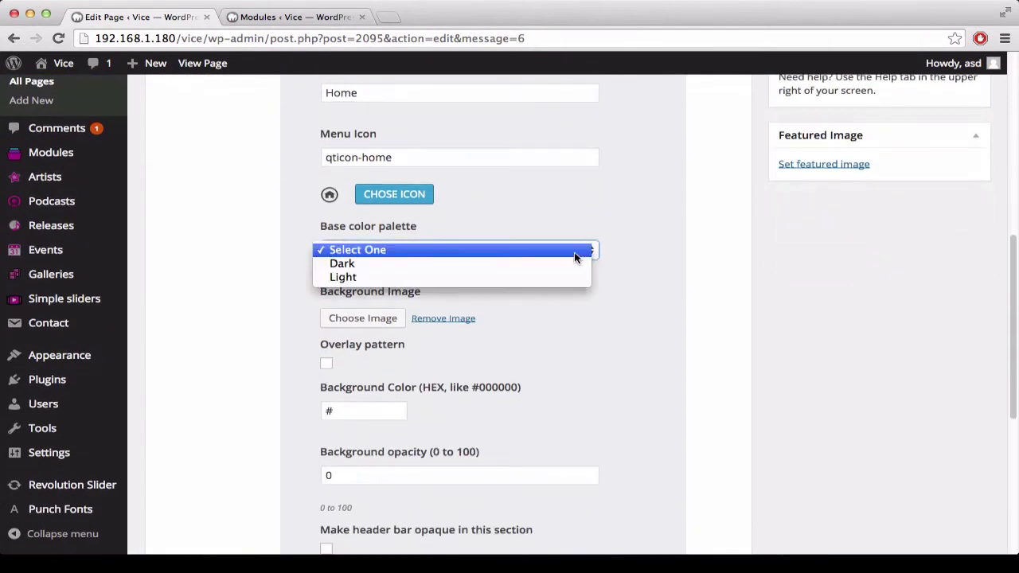
left_click(700, 268)
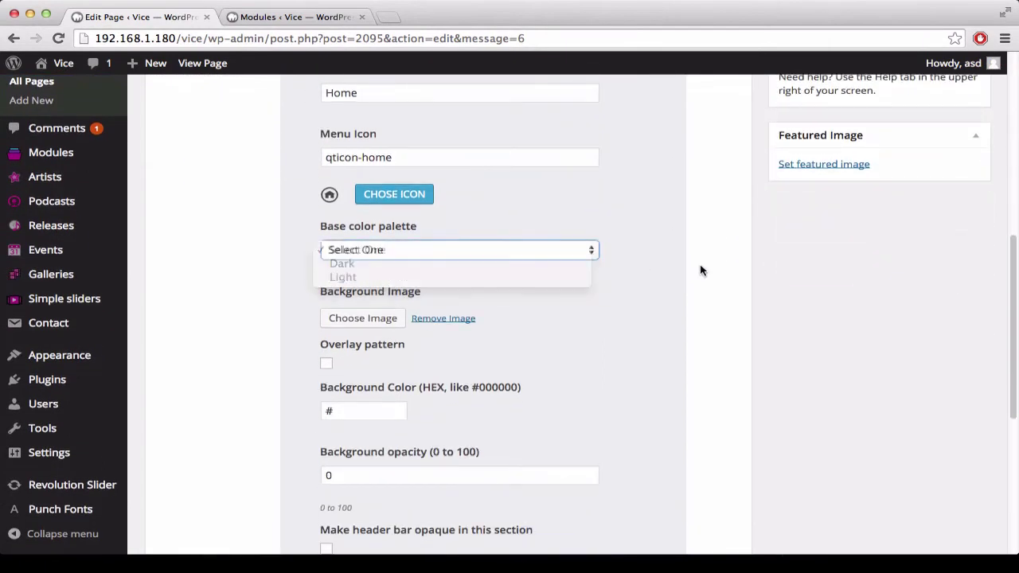
Set the Logo Module's background image to the second Vice-background-full image from the media library, at full size.
left_click(364, 322)
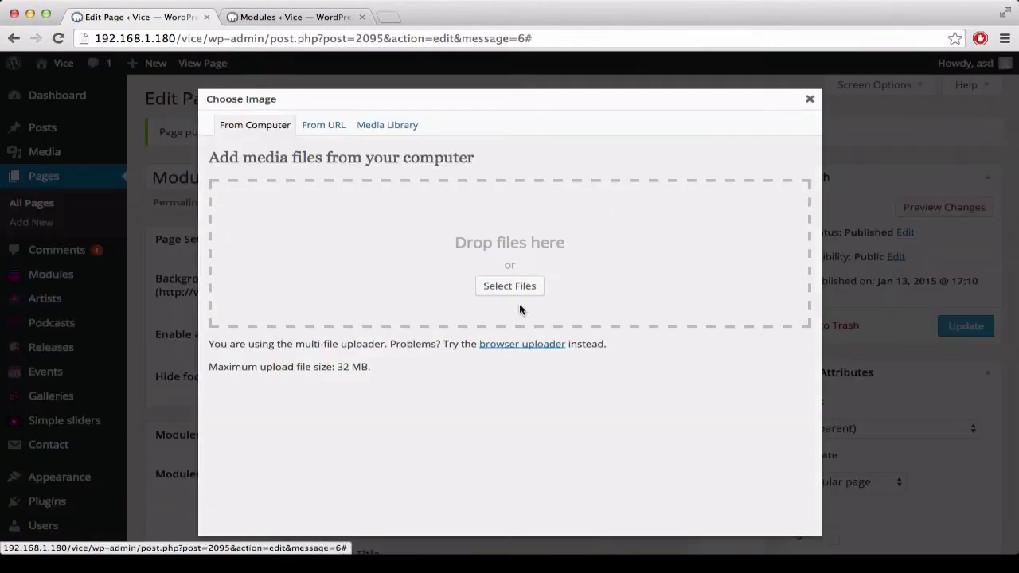
left_click(389, 125)
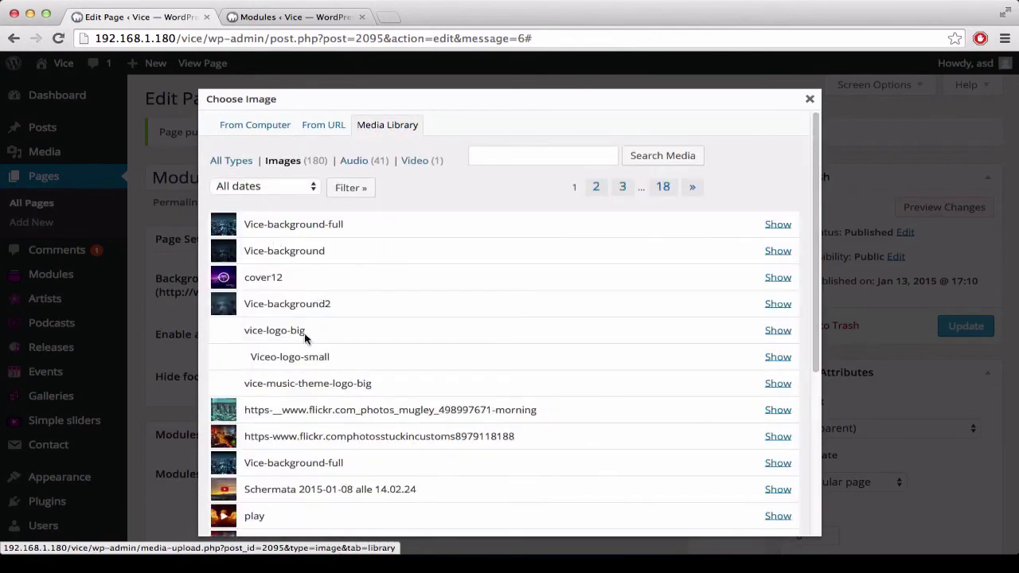
scroll(565, 399, "down", 3)
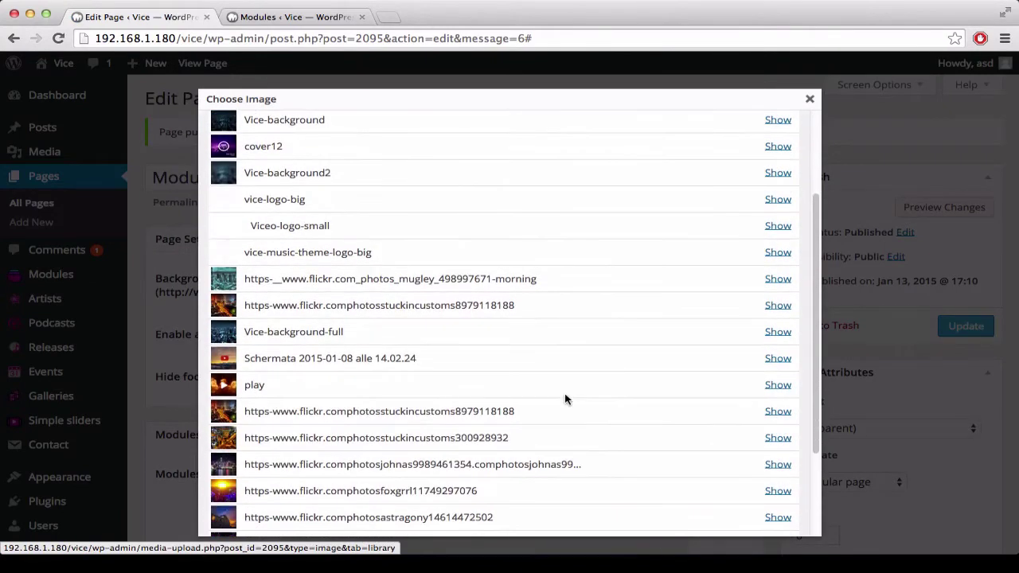
left_click(778, 332)
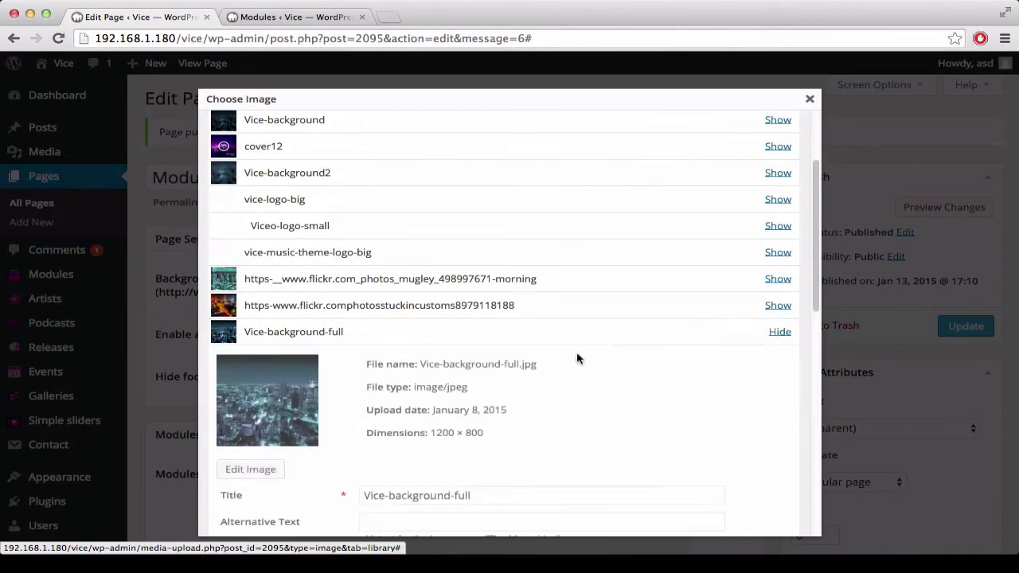
scroll(431, 454, "down", 2)
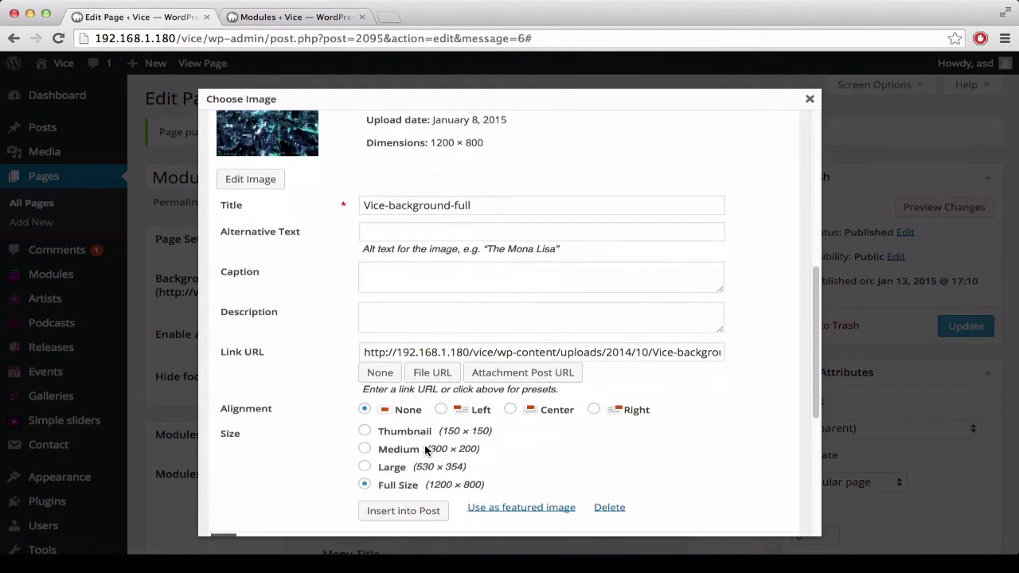
left_click(422, 514)
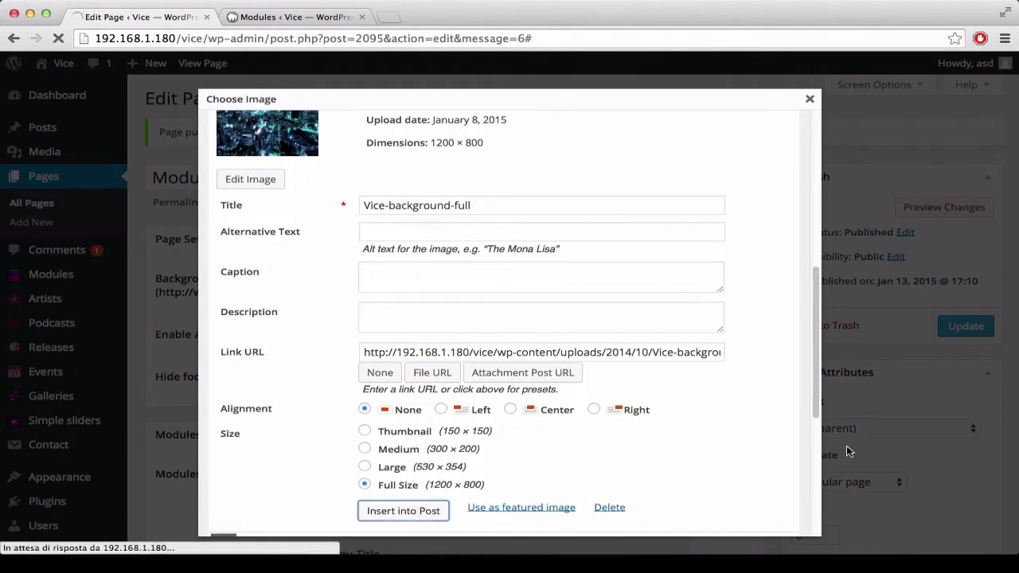
Set the Logo Module's background color to #000000 and its background opacity to 60.
scroll(846, 448, "down", 15)
scroll(846, 451, "up", 5)
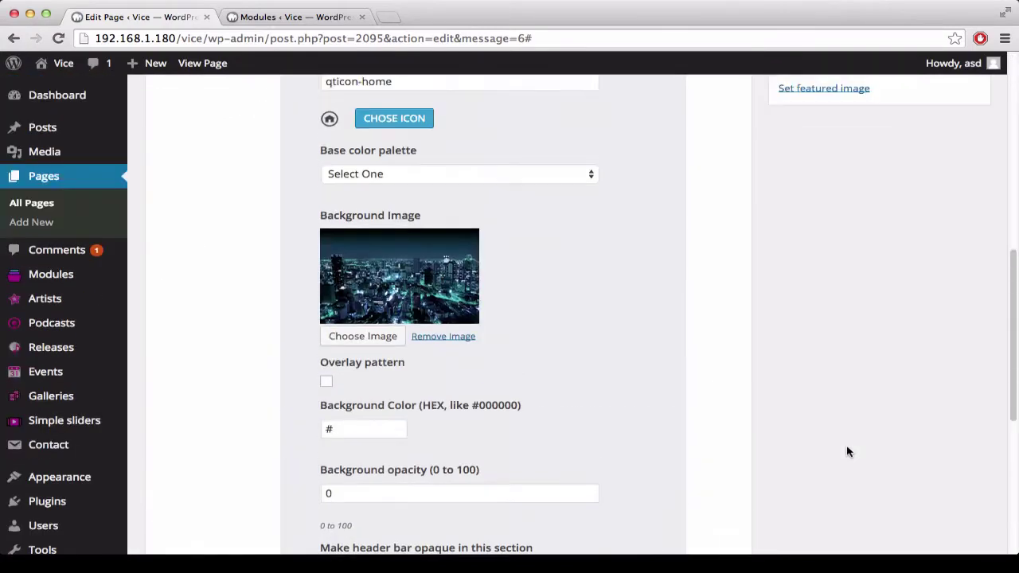
left_click(391, 429)
type("000000")
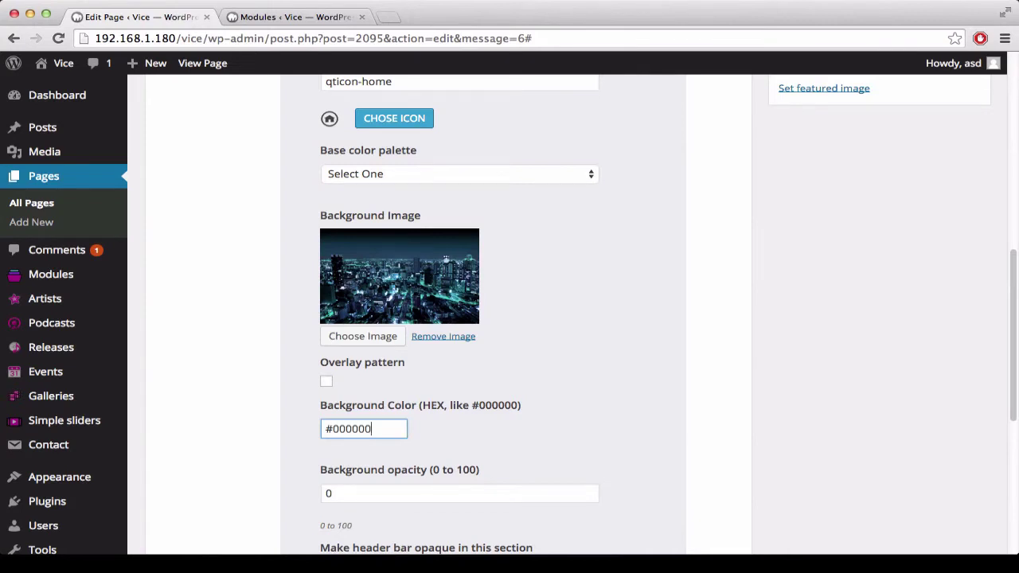
left_click(344, 498)
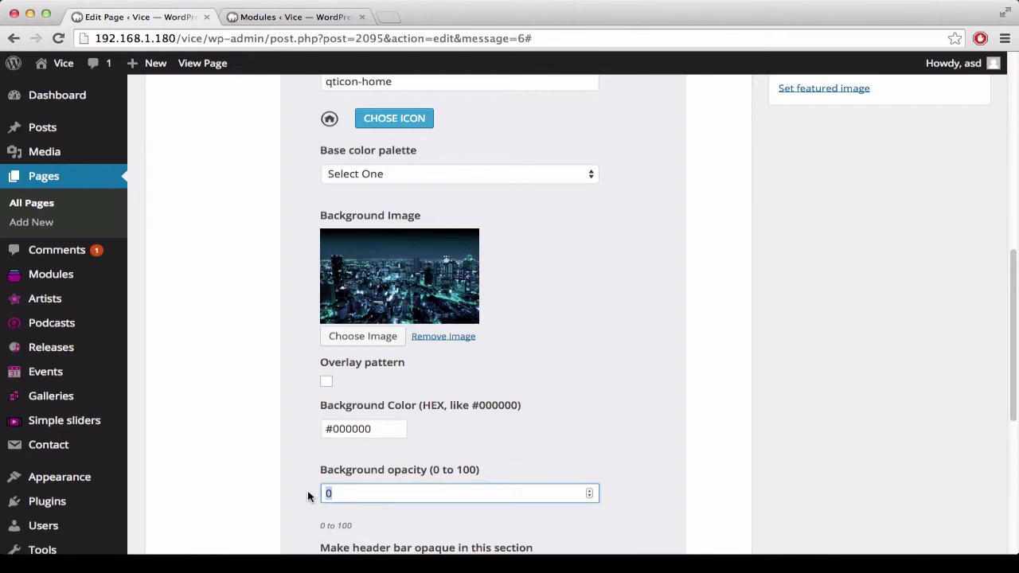
type("60")
left_click(822, 402)
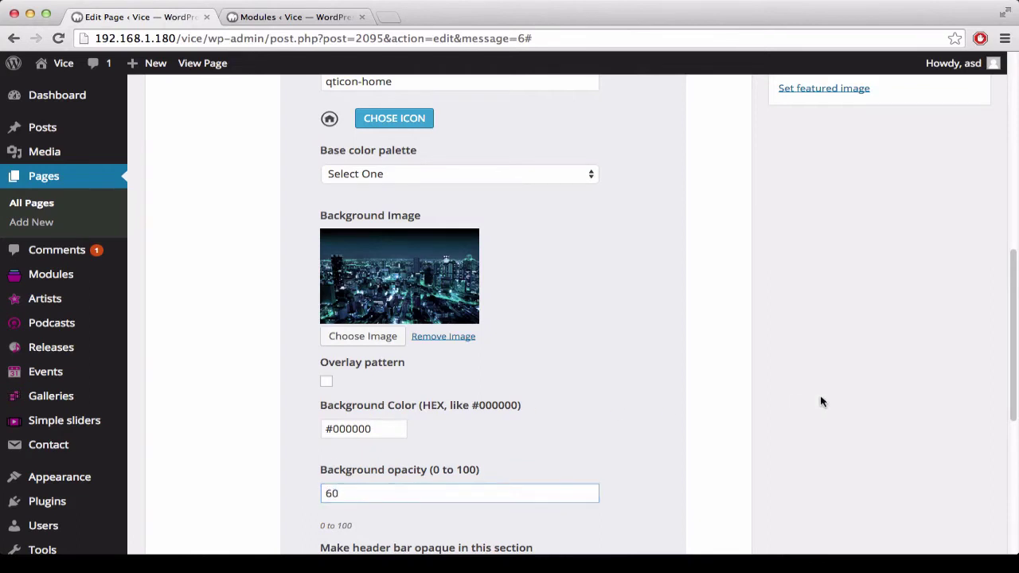
Enable the overlay pattern for the Logo Module and look over its remaining display options.
scroll(841, 400, "down", 3)
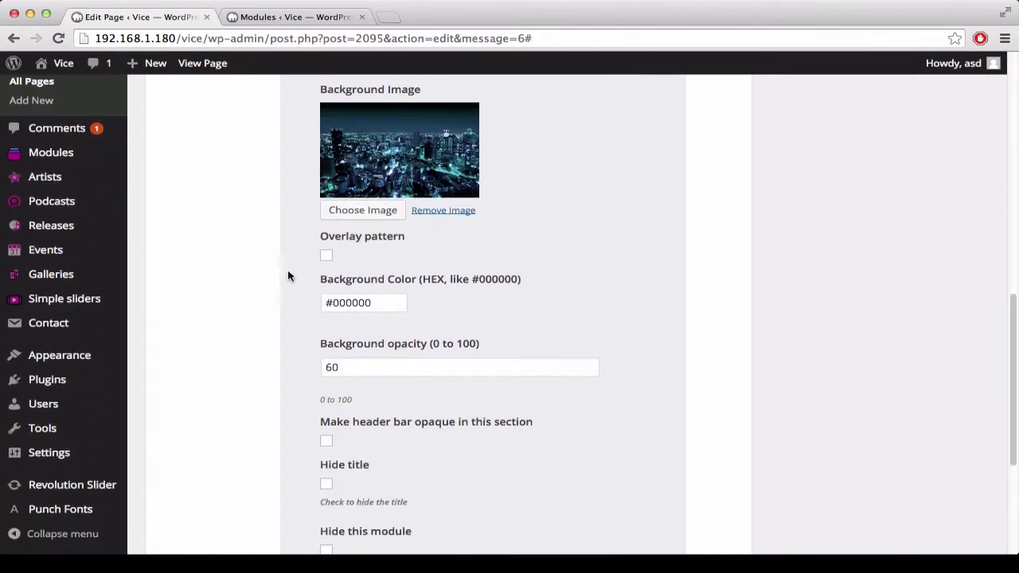
left_click(327, 256)
scroll(752, 344, "down", 3)
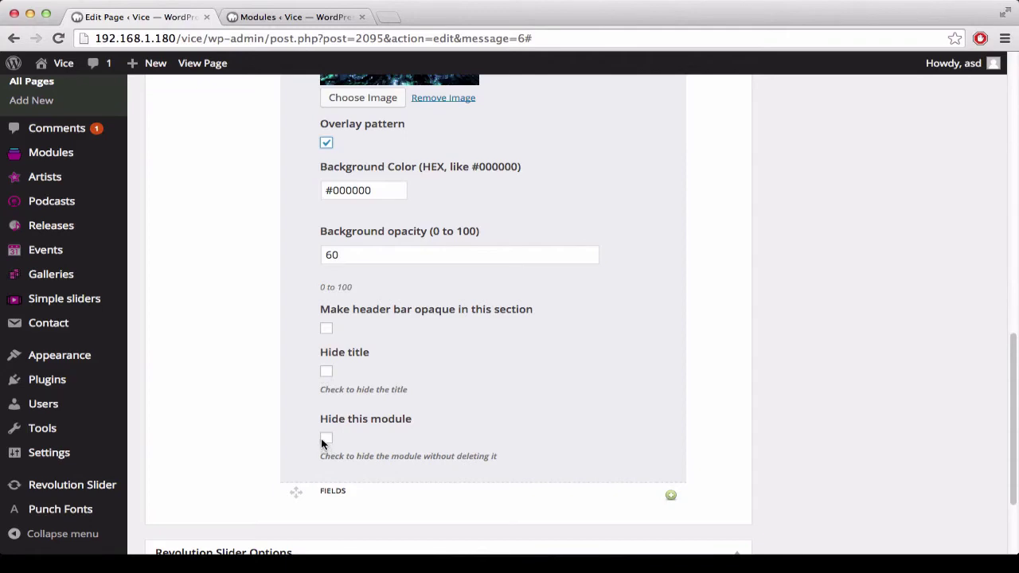
scroll(797, 261, "up", 10)
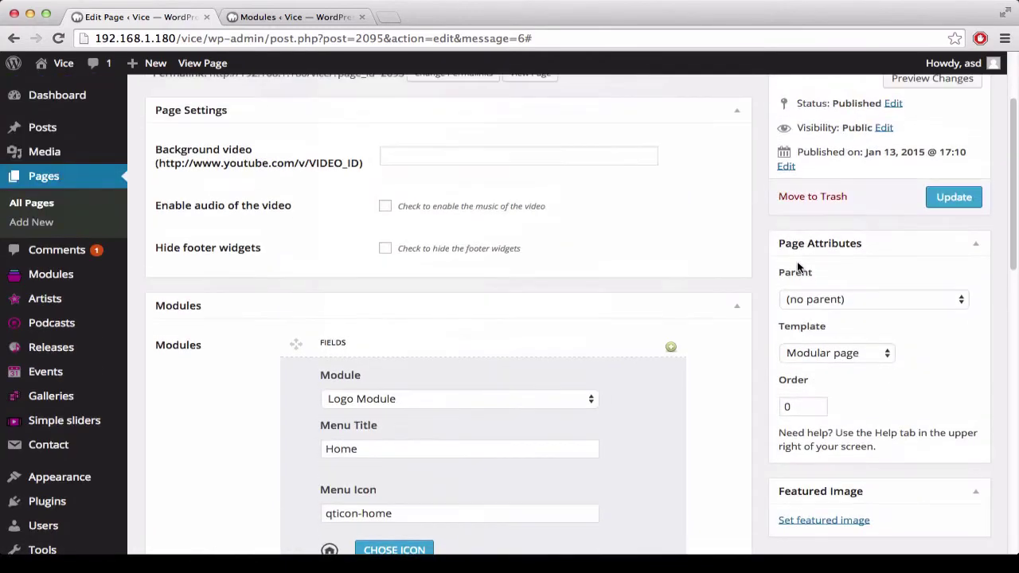
Update the modular page and view its published version.
left_click(954, 199)
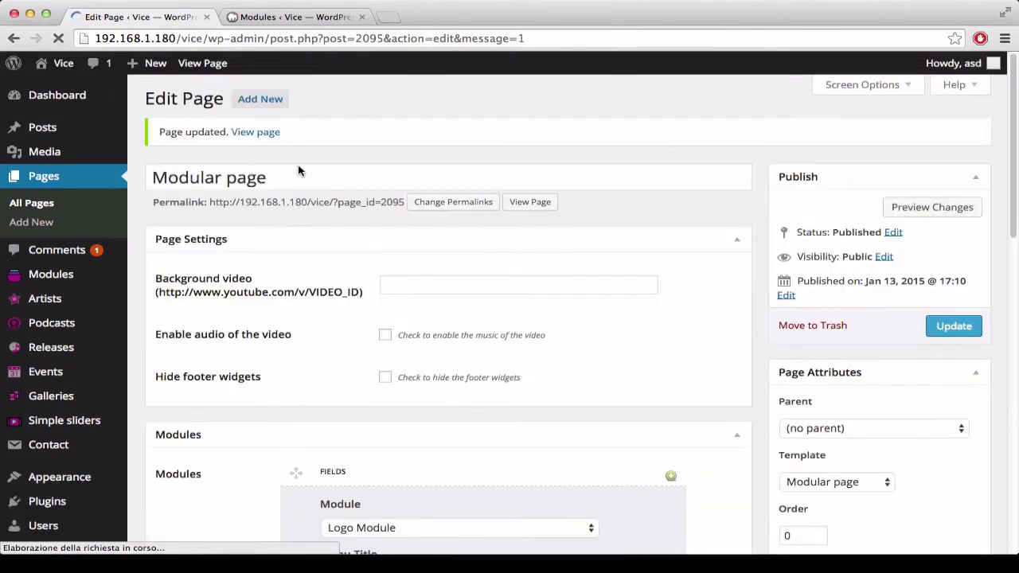
left_click(200, 64)
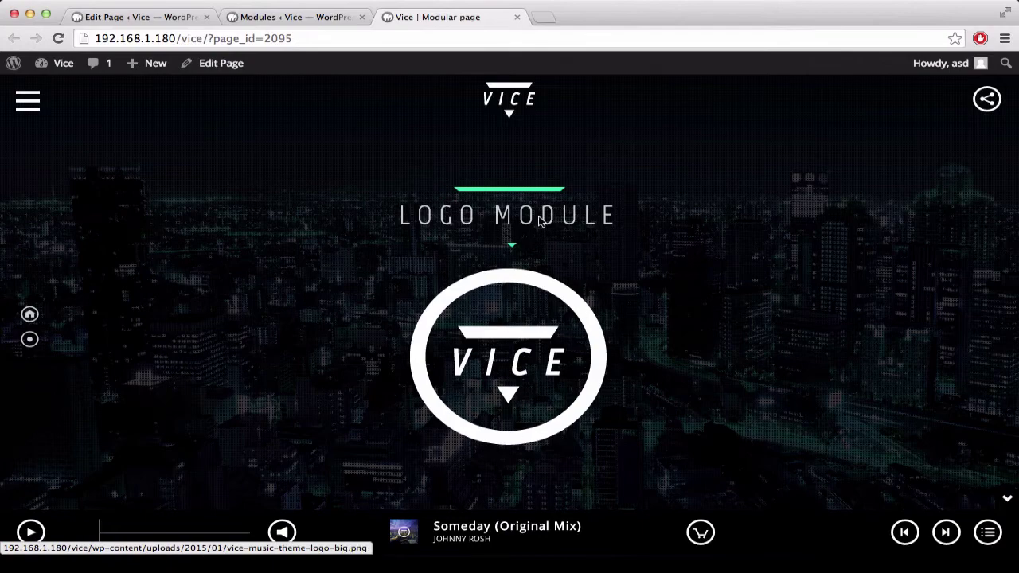
left_click(111, 17)
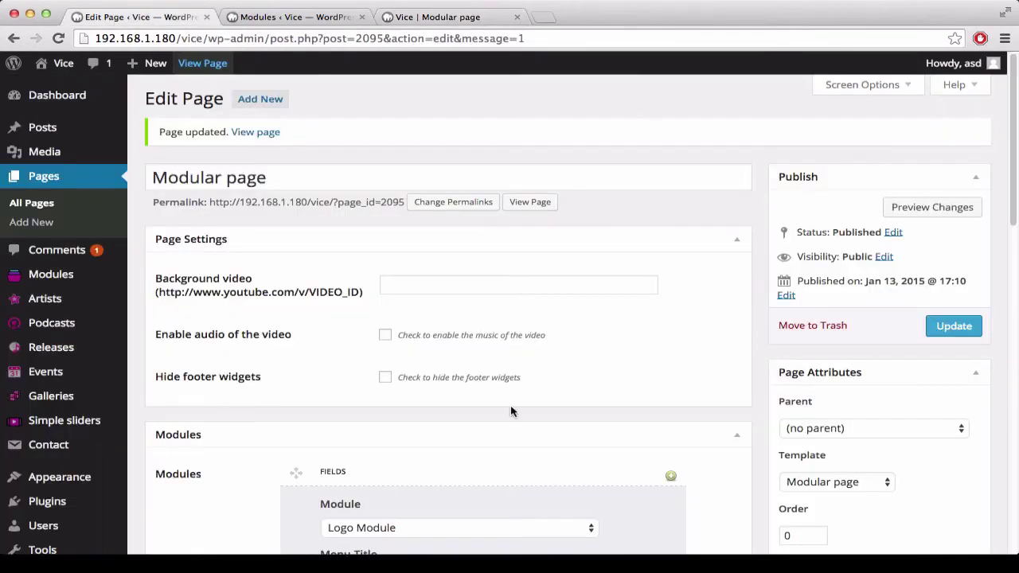
Compare the Logo Module's Home menu title in the page editor with its menu entry on the published page.
scroll(511, 411, "down", 3)
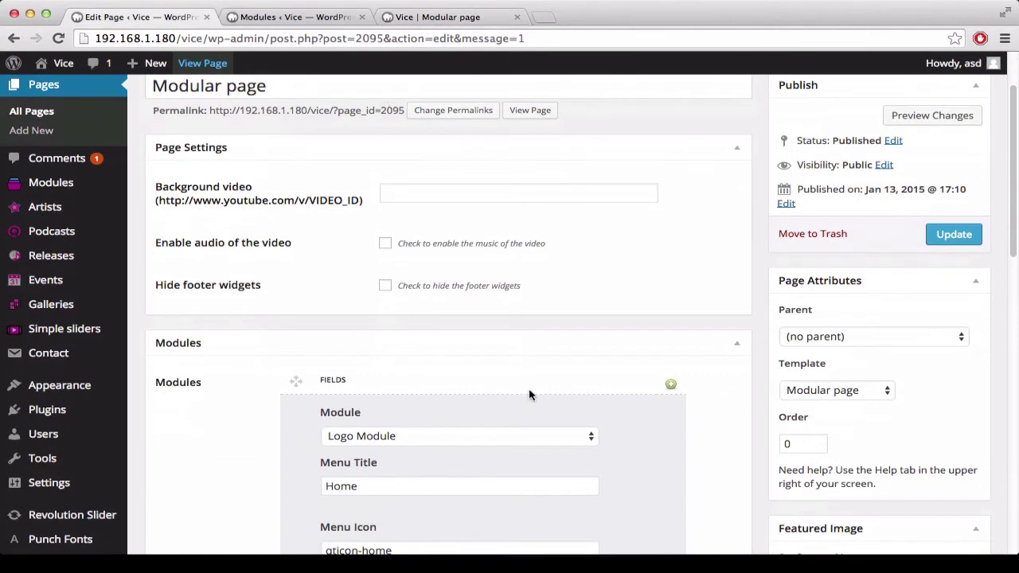
left_click(440, 16)
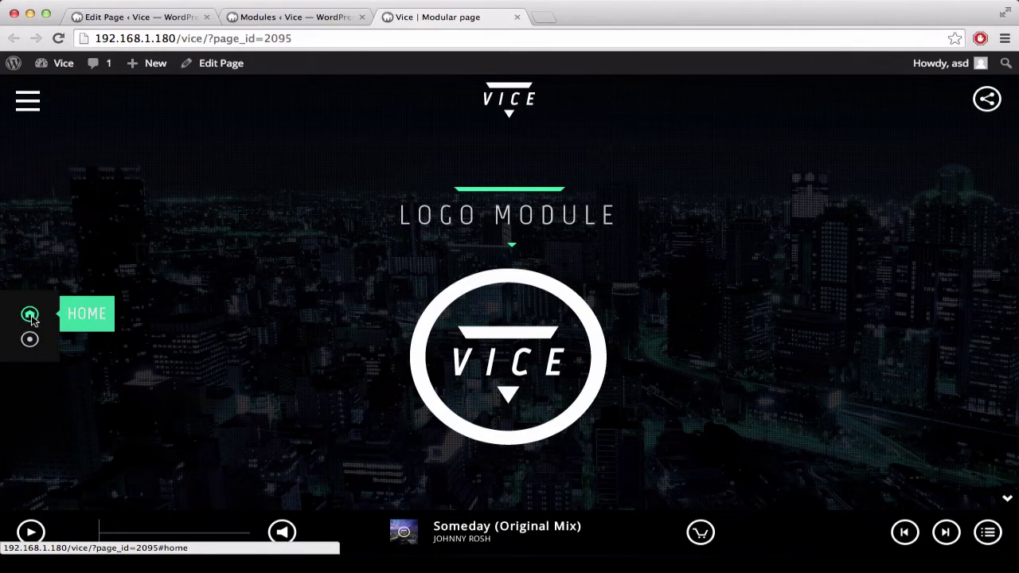
left_click(112, 16)
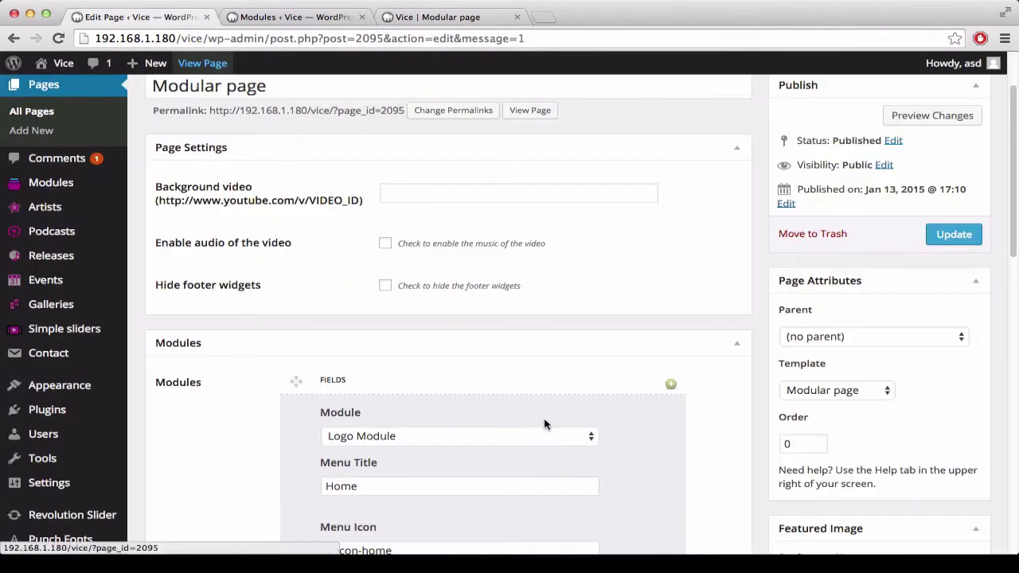
scroll(544, 425, "down", 3)
left_click_drag(386, 374, 289, 371)
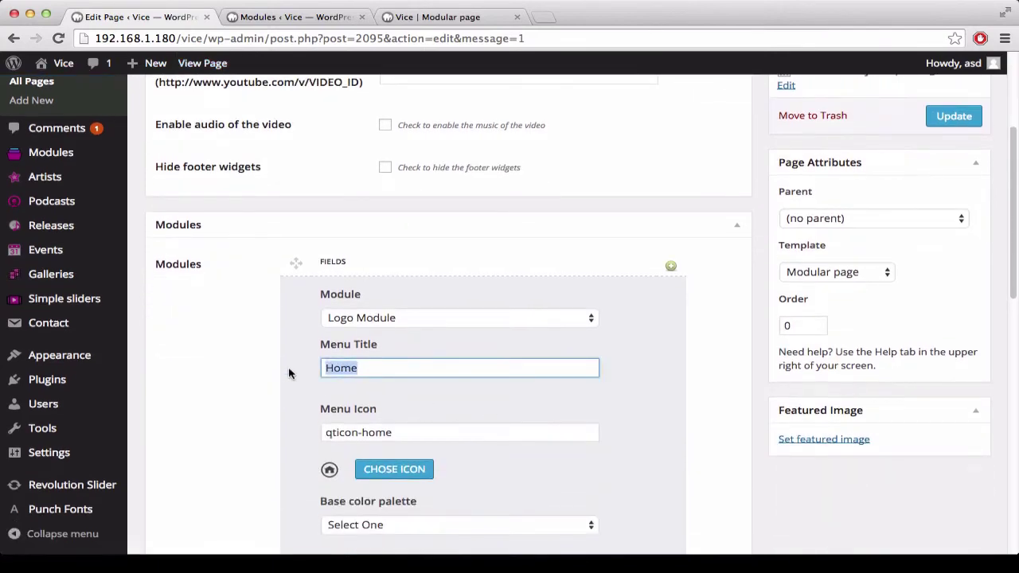
left_click(417, 16)
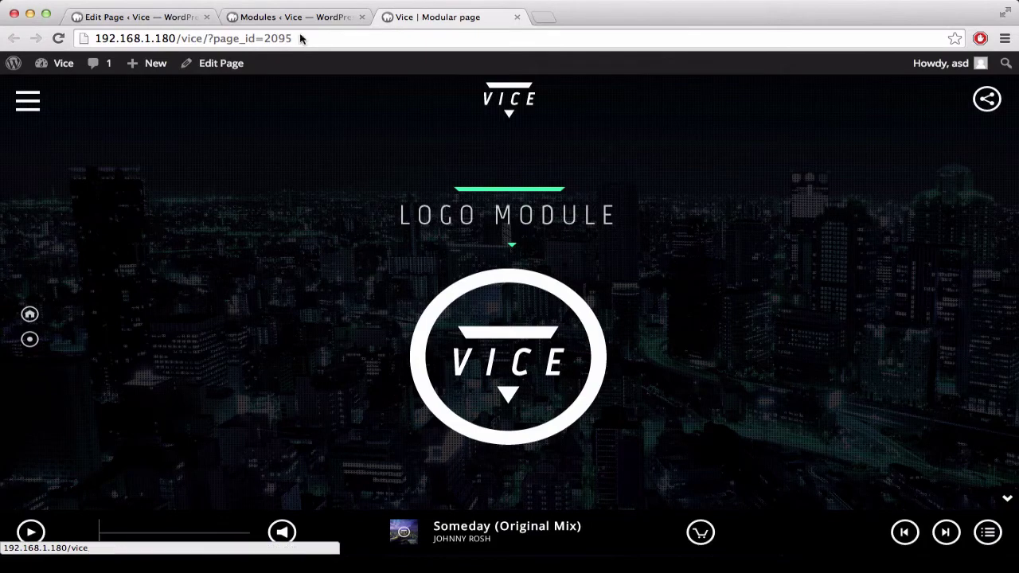
left_click(139, 16)
Set the Logo Module's background color to #00FF60 and its background opacity to 20, and update the page.
scroll(729, 430, "down", 10)
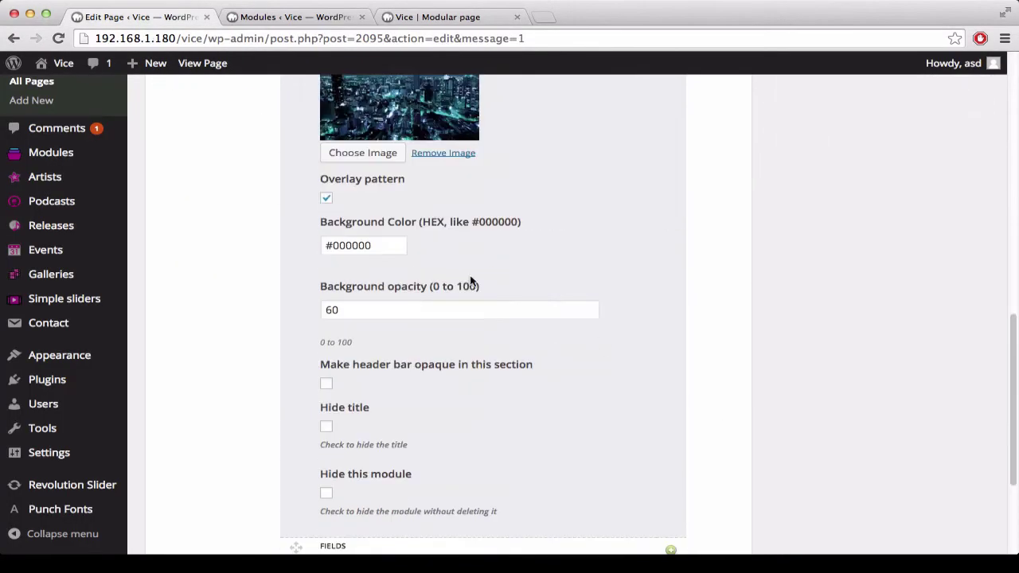
left_click_drag(334, 252, 384, 249)
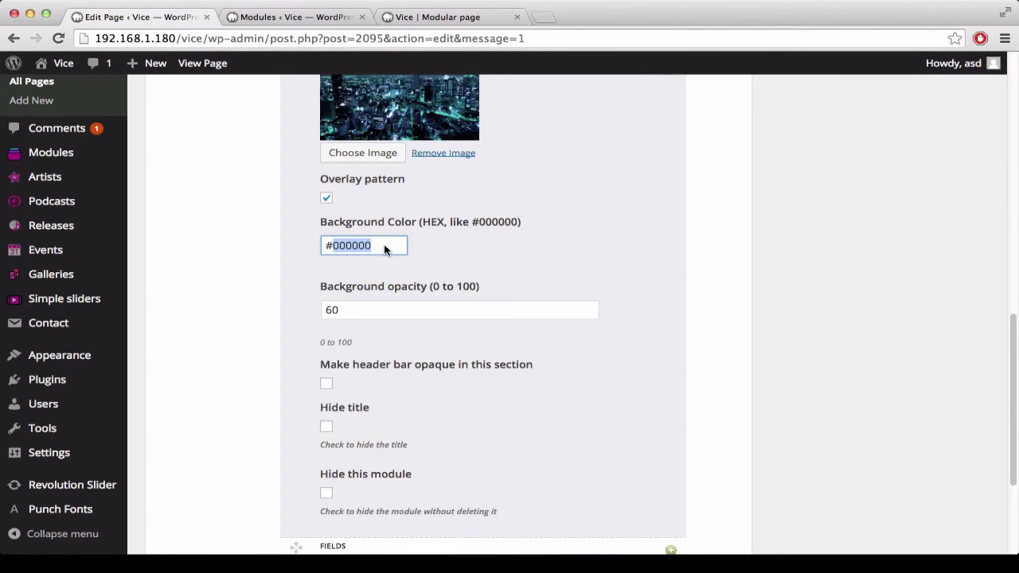
type("0")
double_click(353, 315)
type("20")
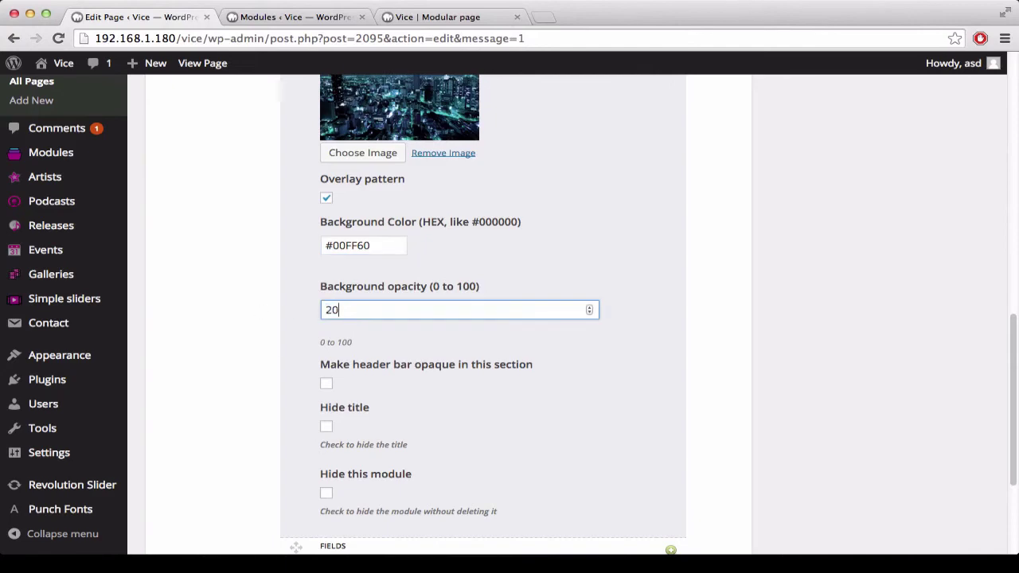
scroll(509, 318, "up", 10)
left_click(948, 330)
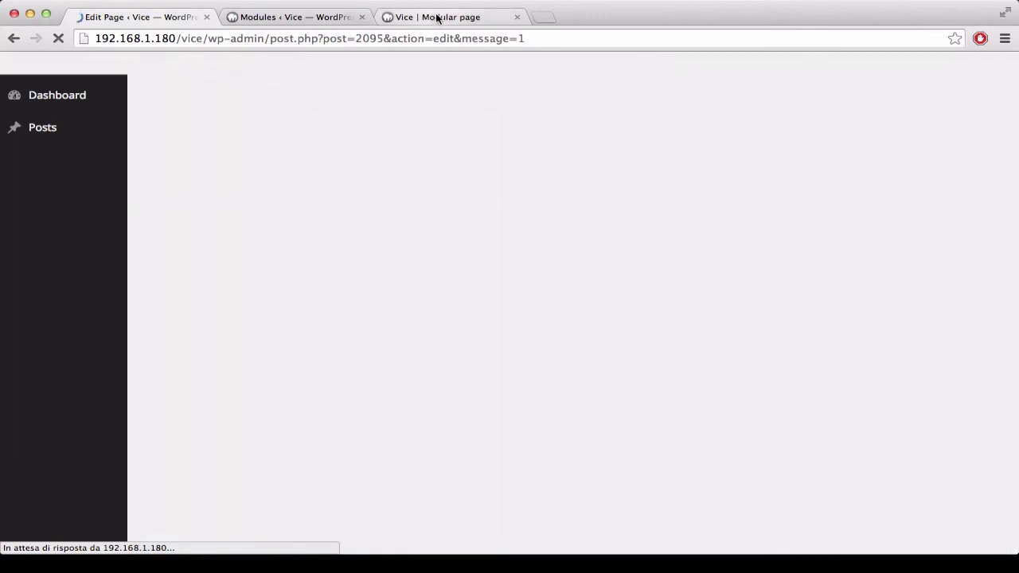
Reload the published page to check the new logo background, and close the Modules list.
left_click(437, 16)
left_click(61, 38)
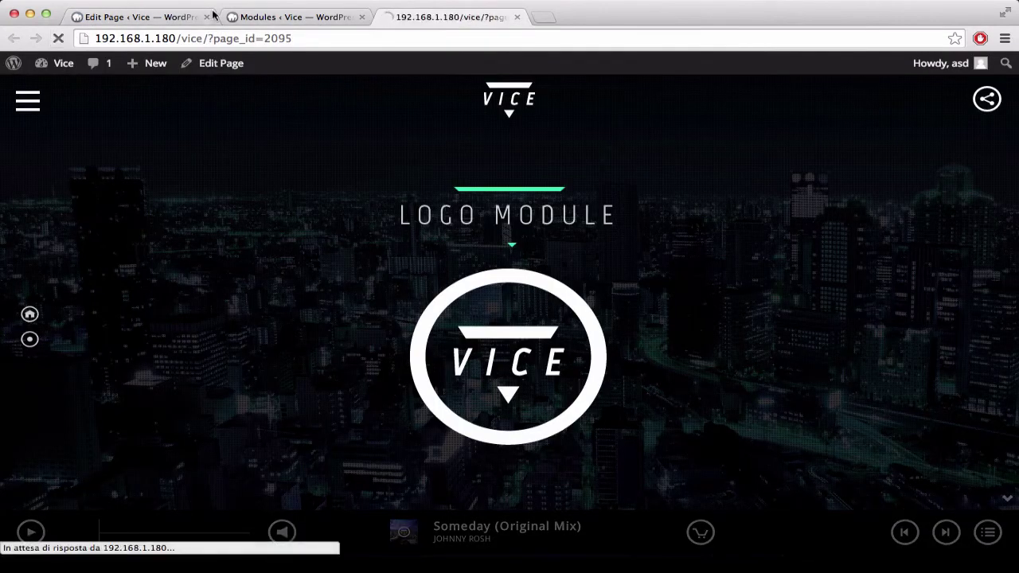
left_click(361, 16)
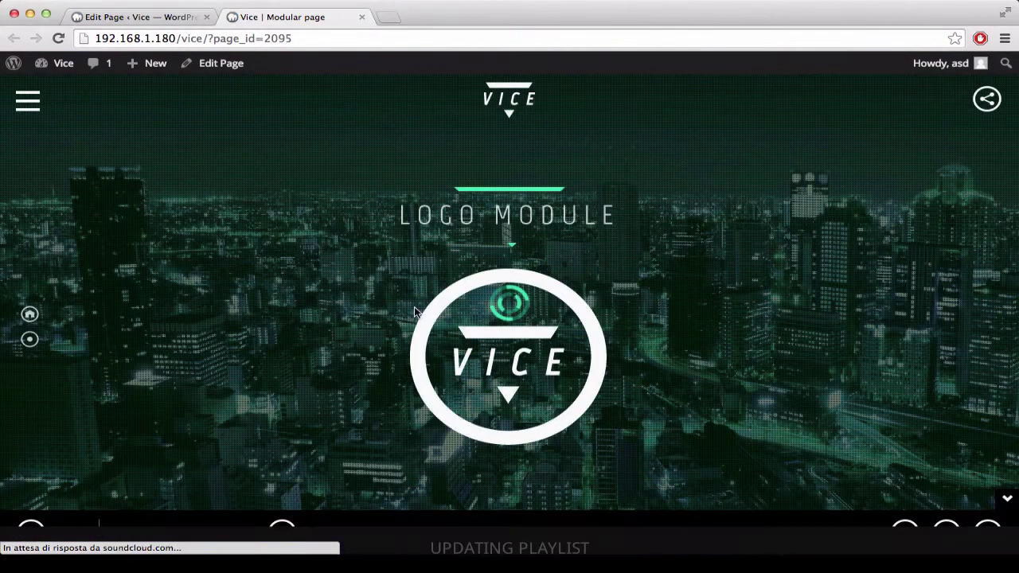
Hide the Logo Module's title and update the page.
left_click(170, 17)
scroll(674, 473, "down", 10)
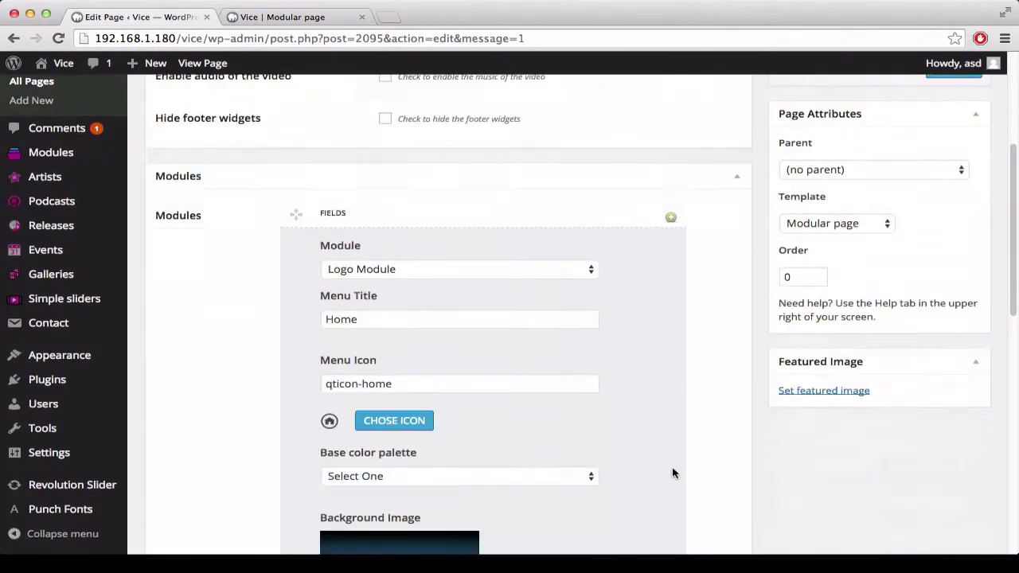
left_click(327, 313)
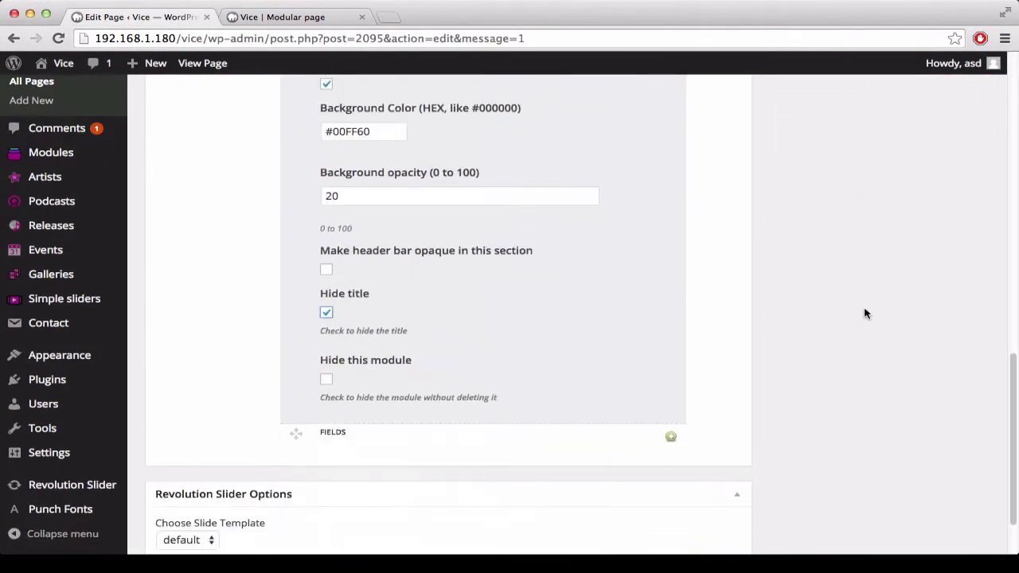
scroll(819, 332, "up", 10)
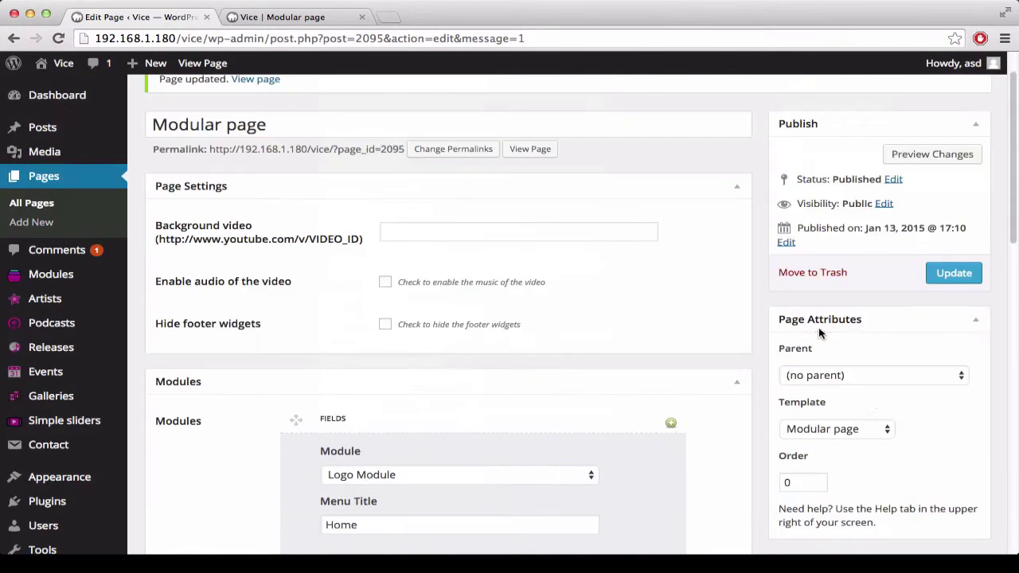
left_click(947, 270)
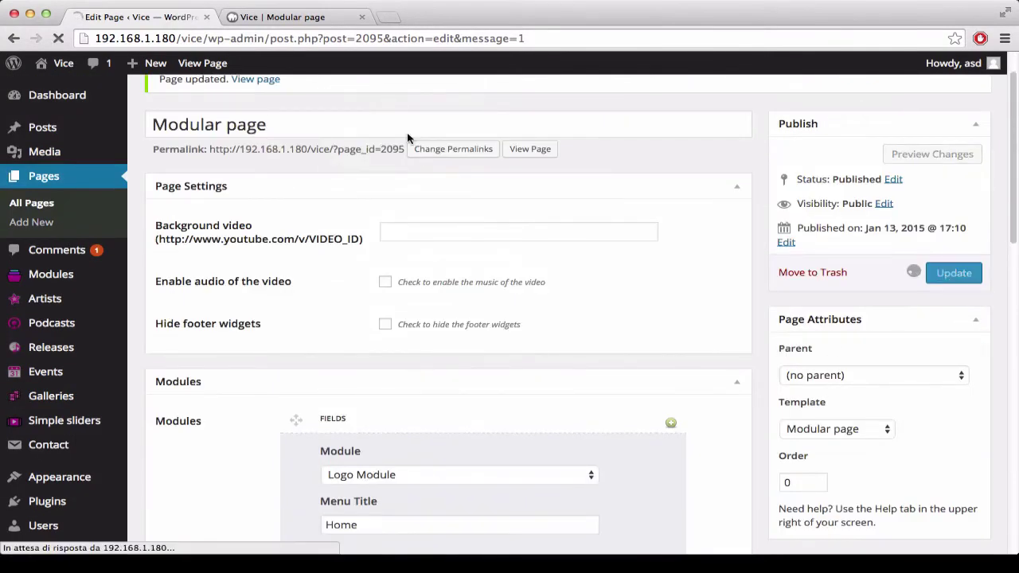
Reload the published page to check the logo section's title, and return to the page editor.
left_click(310, 17)
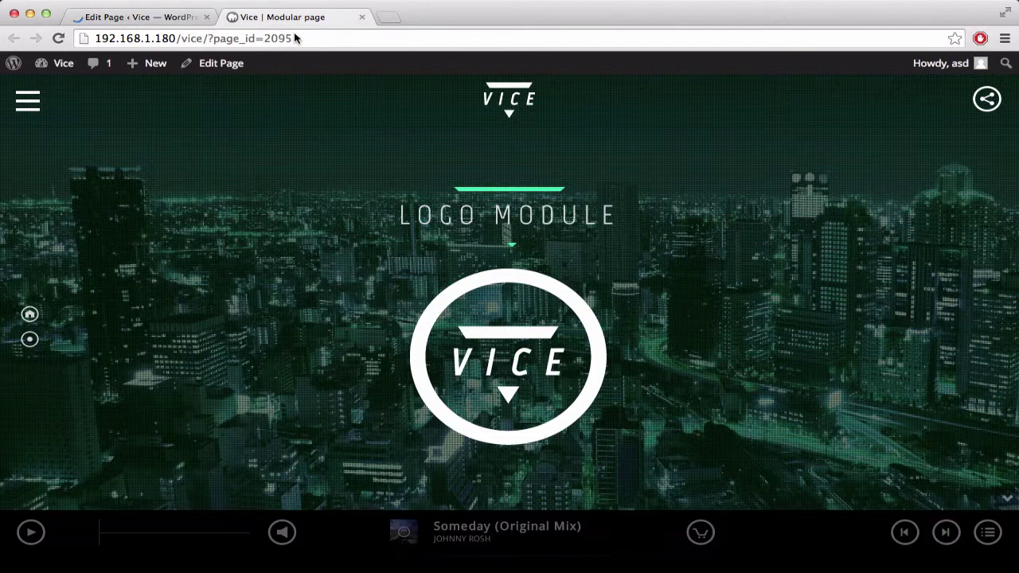
left_click(57, 39)
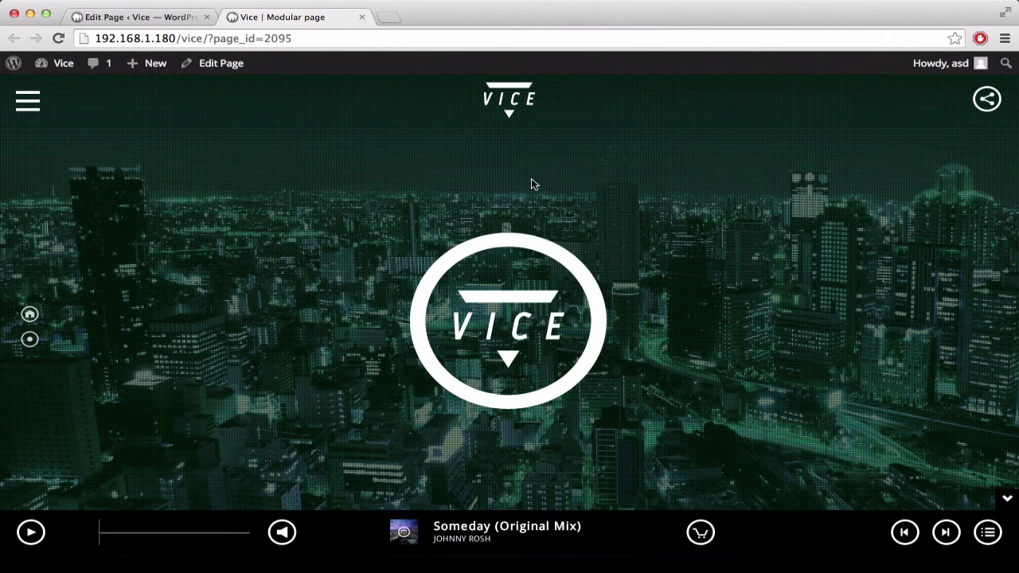
left_click(124, 17)
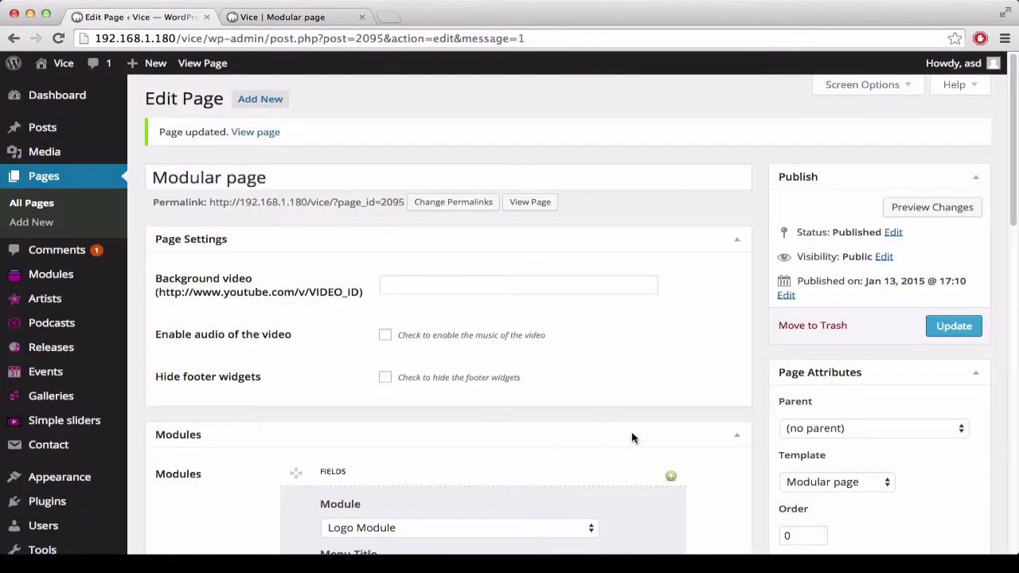
Add a new module block below the Logo Module and look over its fields.
scroll(631, 437, "down", 15)
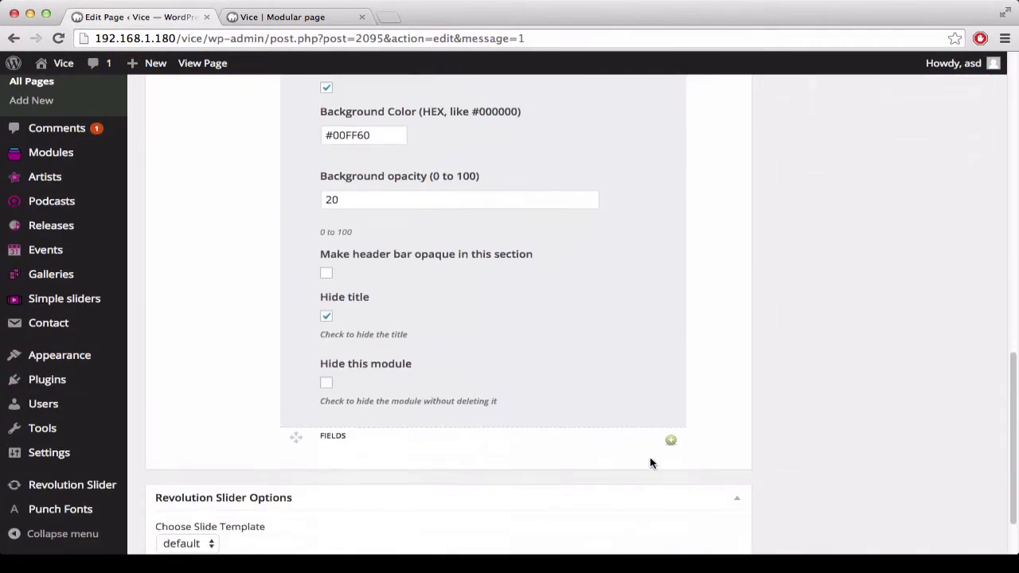
left_click(671, 360)
scroll(784, 369, "down", 3)
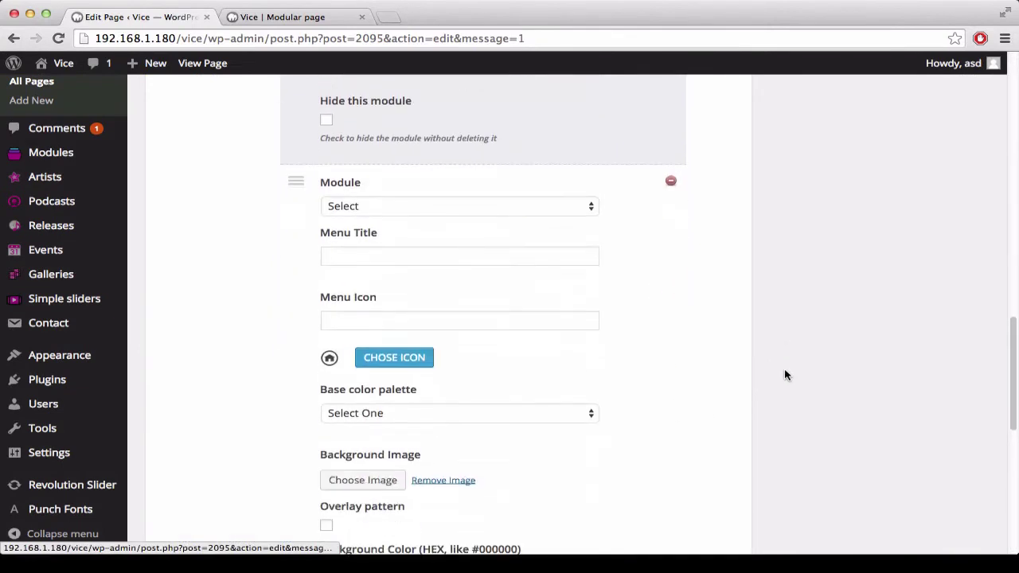
scroll(391, 405, "down", 2)
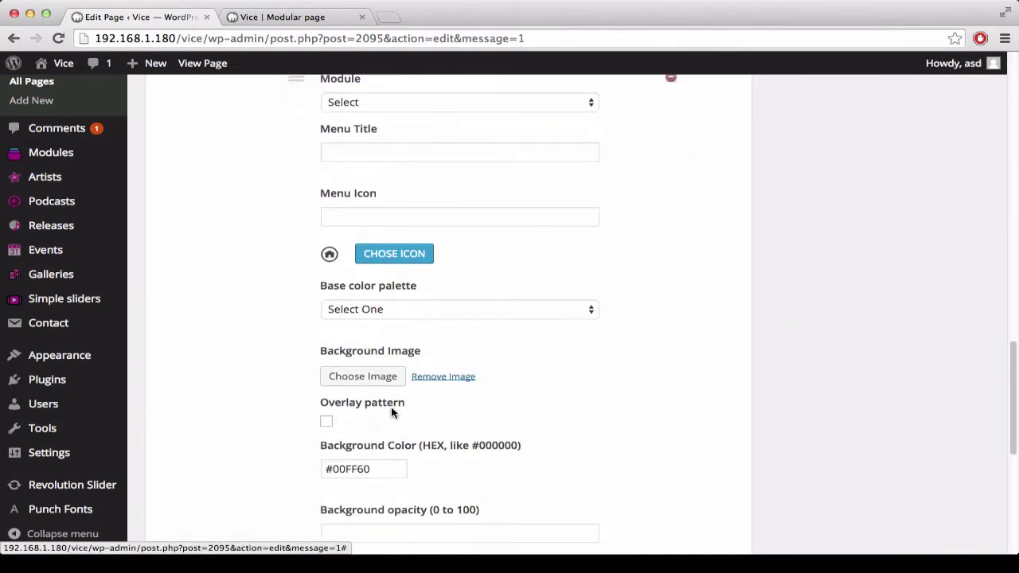
scroll(391, 412, "up", 6)
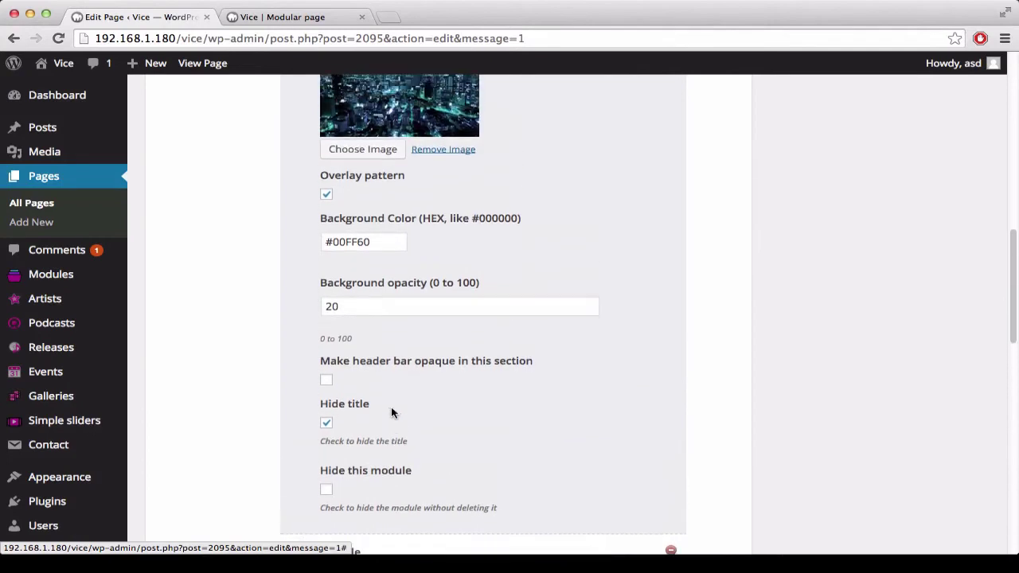
scroll(391, 412, "down", 5)
scroll(390, 411, "down", 9)
scroll(390, 409, "up", 8)
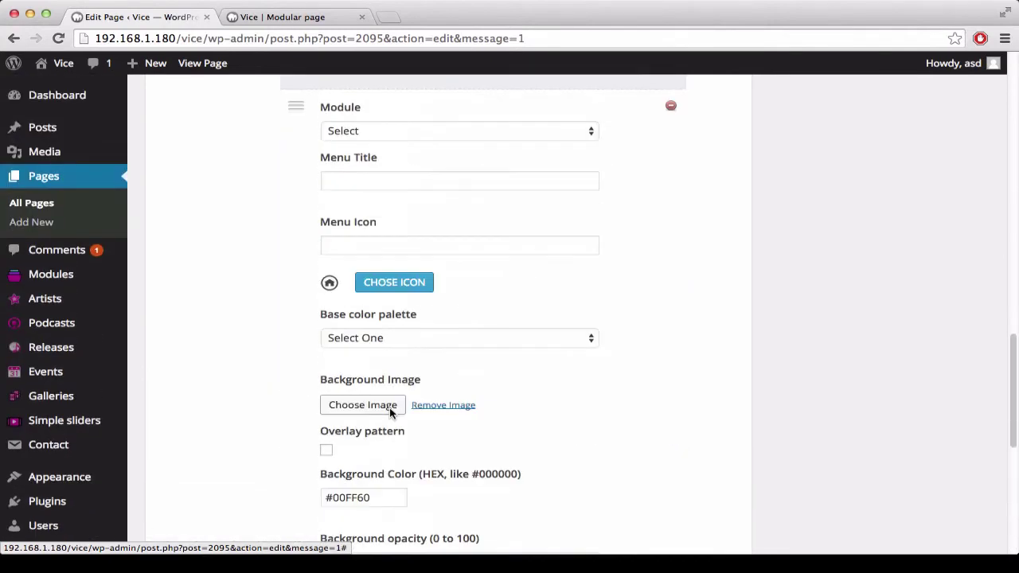
Set the new module block's background image to Vice-background2 from the media library, at full size.
left_click(390, 404)
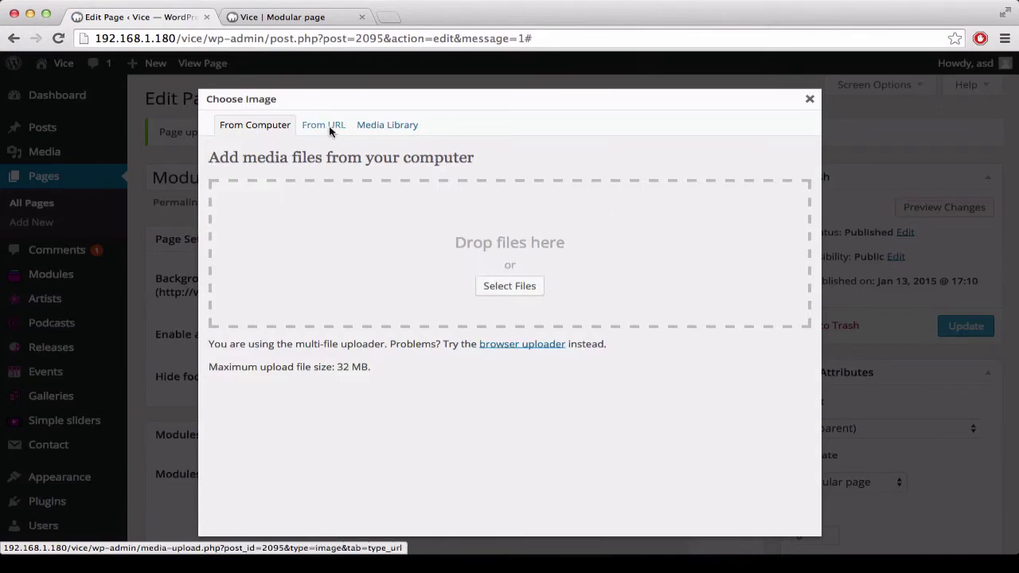
left_click(416, 126)
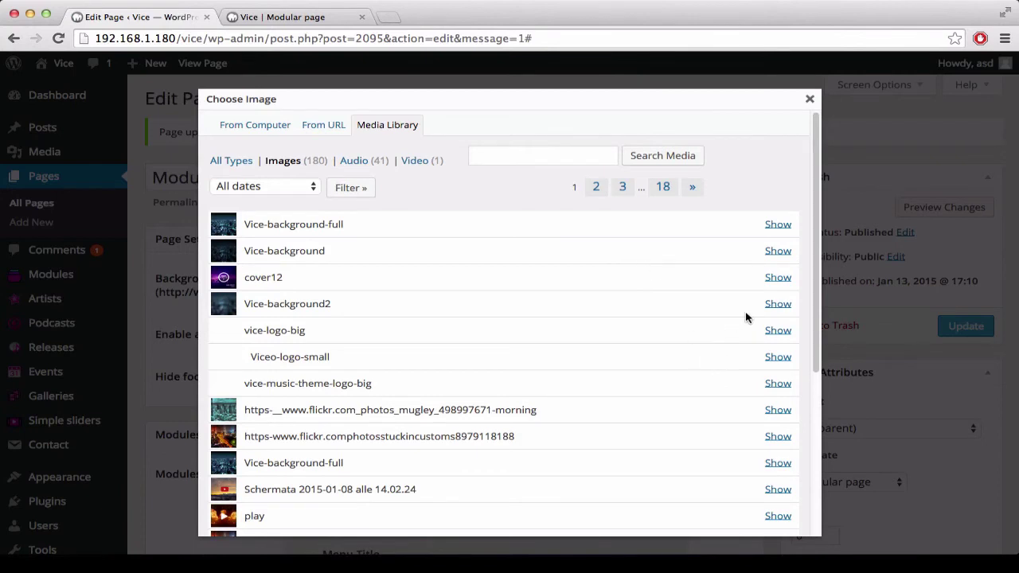
left_click(788, 304)
scroll(758, 363, "down", 3)
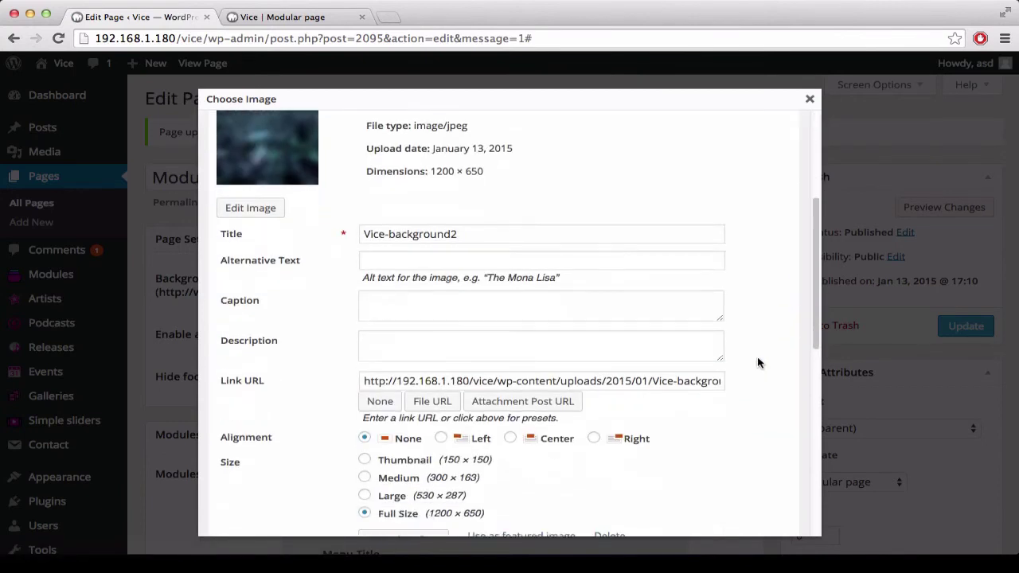
left_click(409, 469)
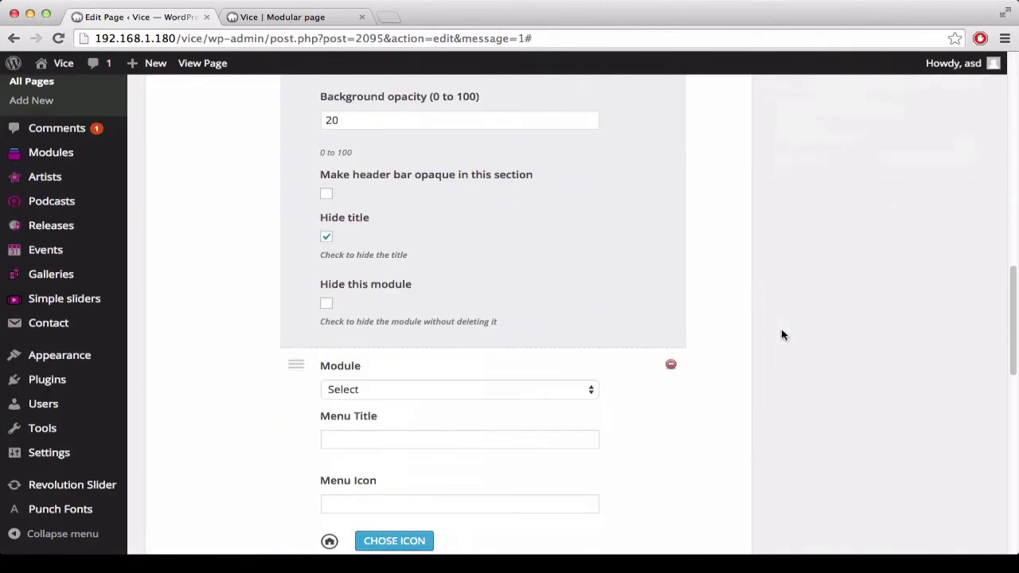
Assign The Releases Module to the new block and set its menu title to Releases.
left_click(565, 388)
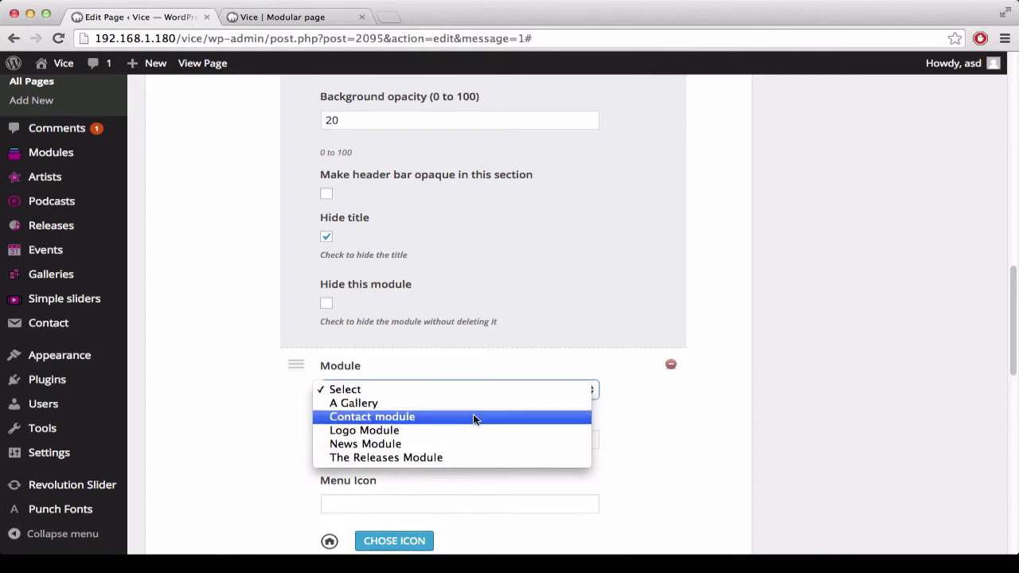
left_click(471, 456)
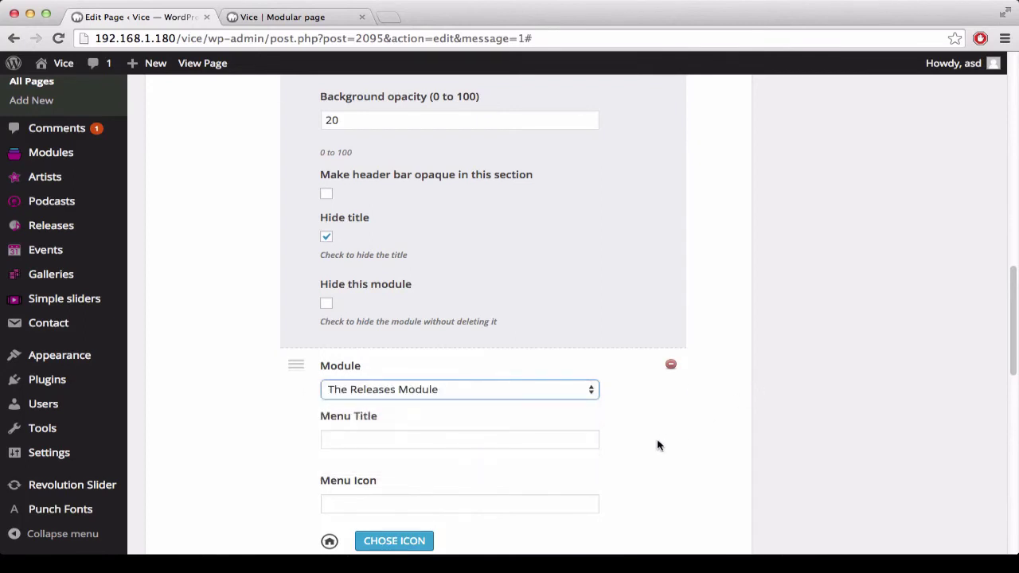
left_click(585, 446)
type("R")
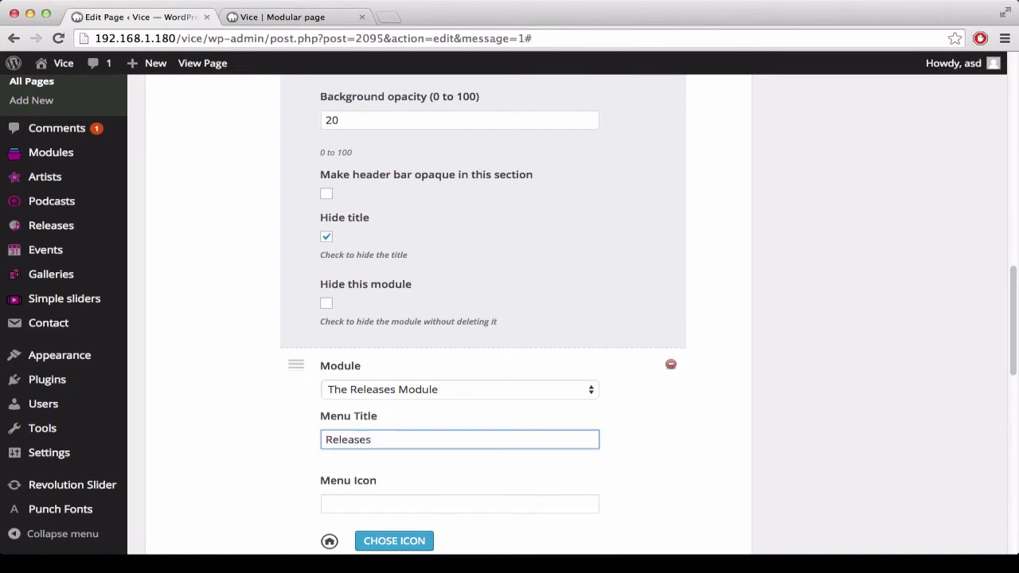
type("eleases")
key("Tab")
Update the page with the new Releases module settings.
scroll(570, 451, "down", 5)
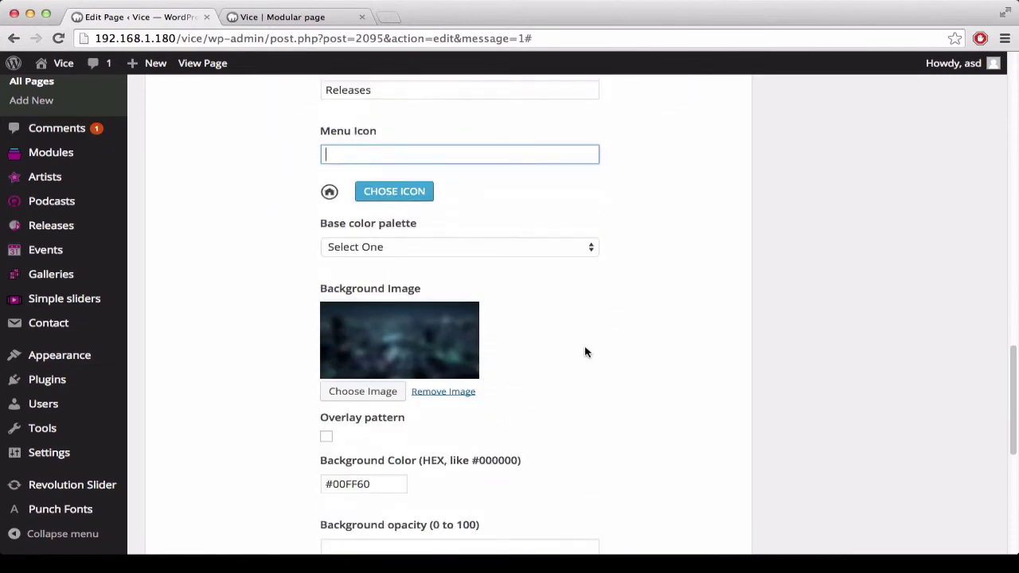
left_click(409, 196)
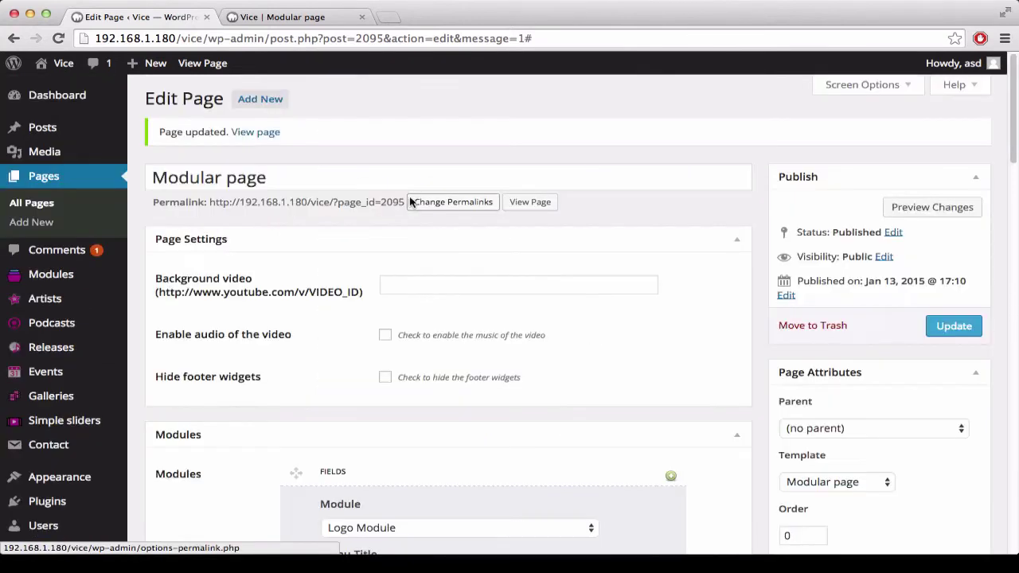
left_click(936, 331)
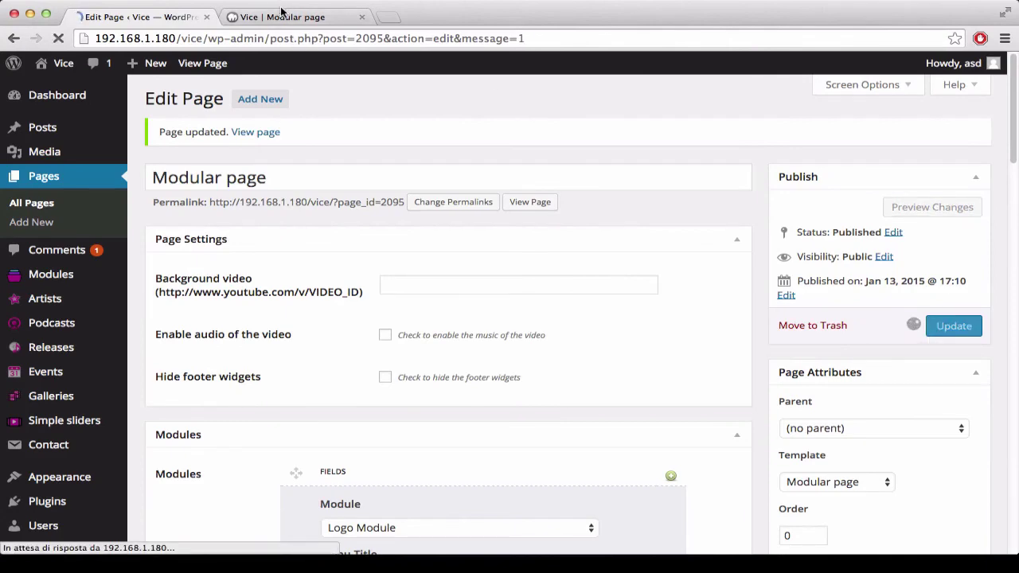
Reload the published page and go to its Releases section to check how the background looks.
left_click(284, 15)
left_click(63, 39)
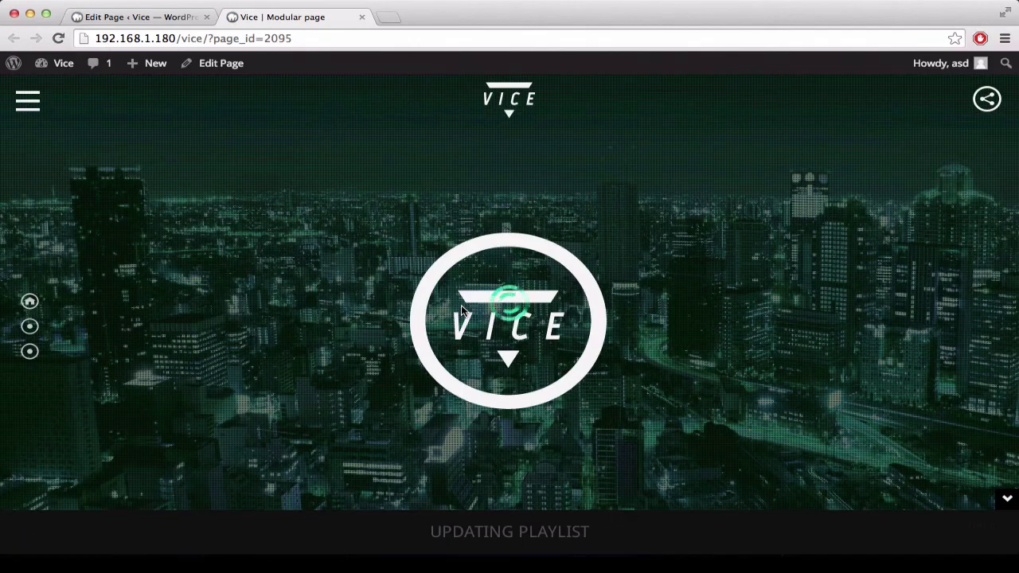
left_click(29, 326)
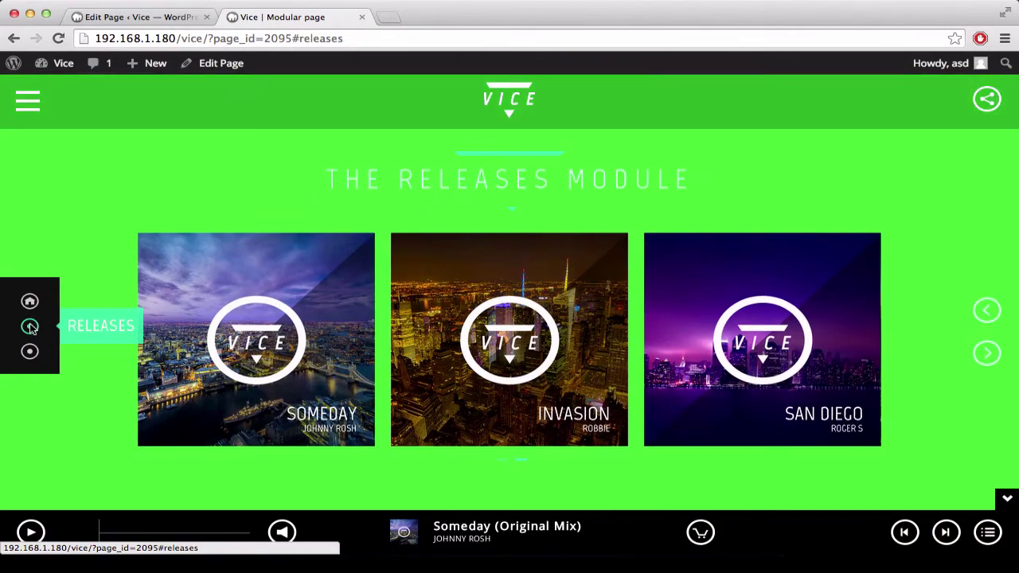
Return to the page editor and clear the background color of the Releases module.
left_click(125, 16)
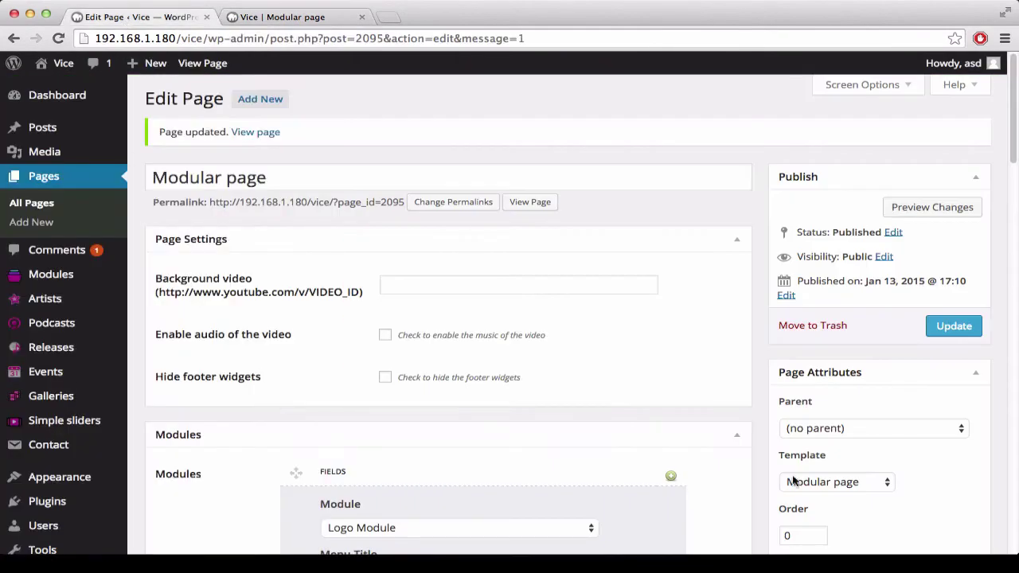
scroll(791, 421, "down", 10)
scroll(791, 421, "down", 8)
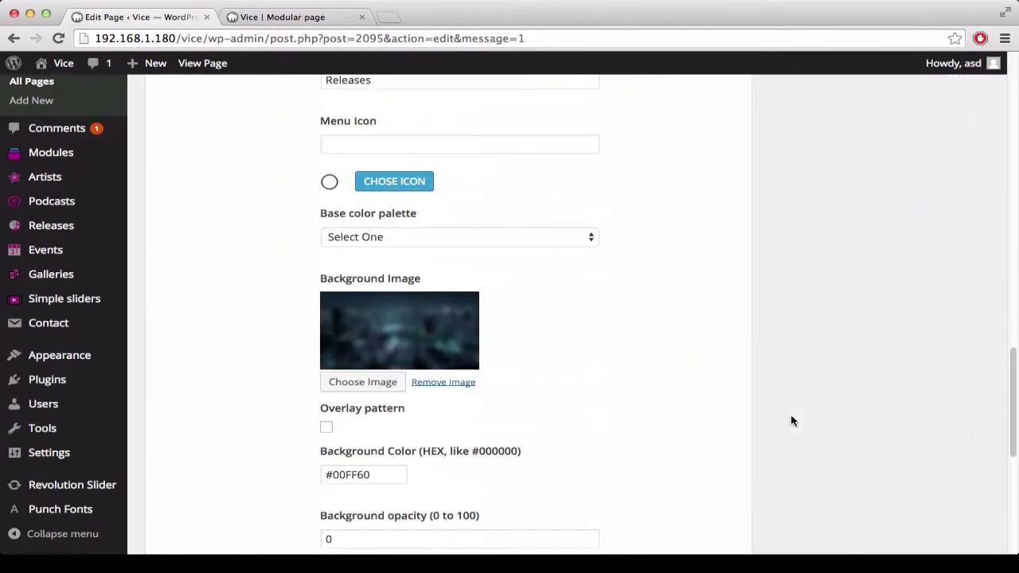
scroll(791, 421, "down", 5)
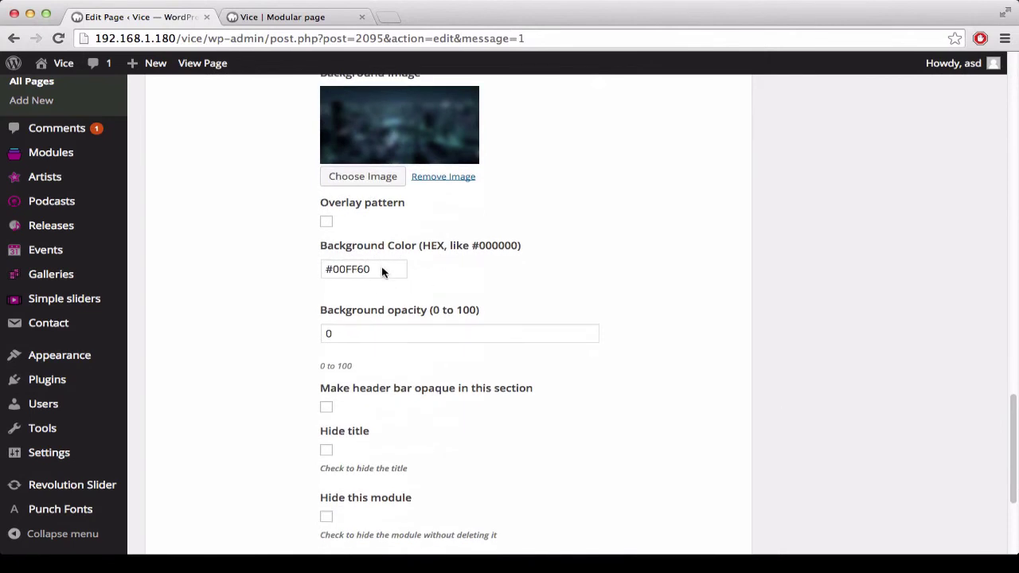
left_click_drag(381, 272, 240, 270)
left_click(350, 269)
left_click_drag(397, 271, 96, 253)
key("BackSpace")
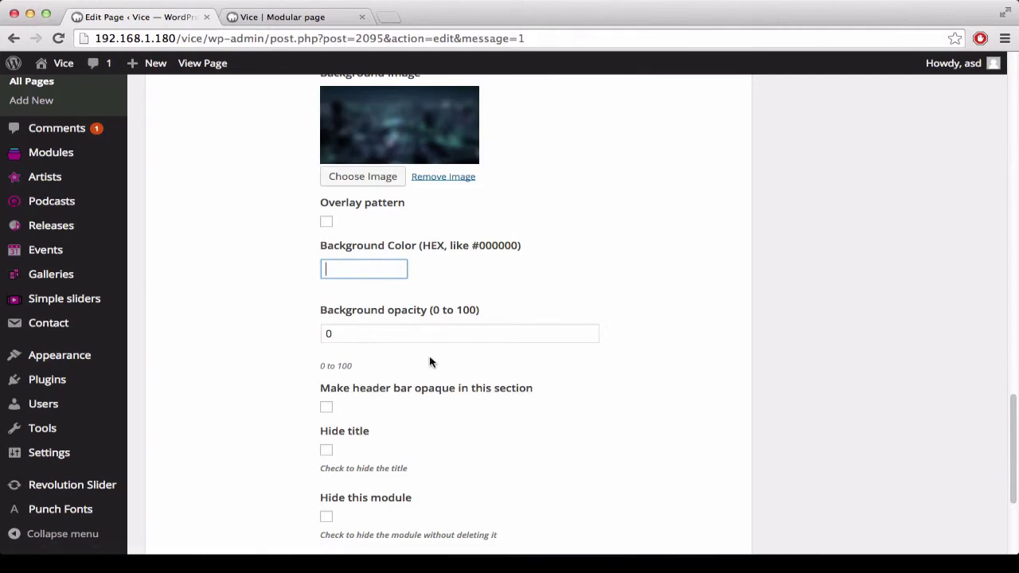
Set the Releases module's menu icon to the heart (qticon-heart).
scroll(423, 326, "down", 5)
scroll(410, 382, "up", 1)
left_click(400, 427)
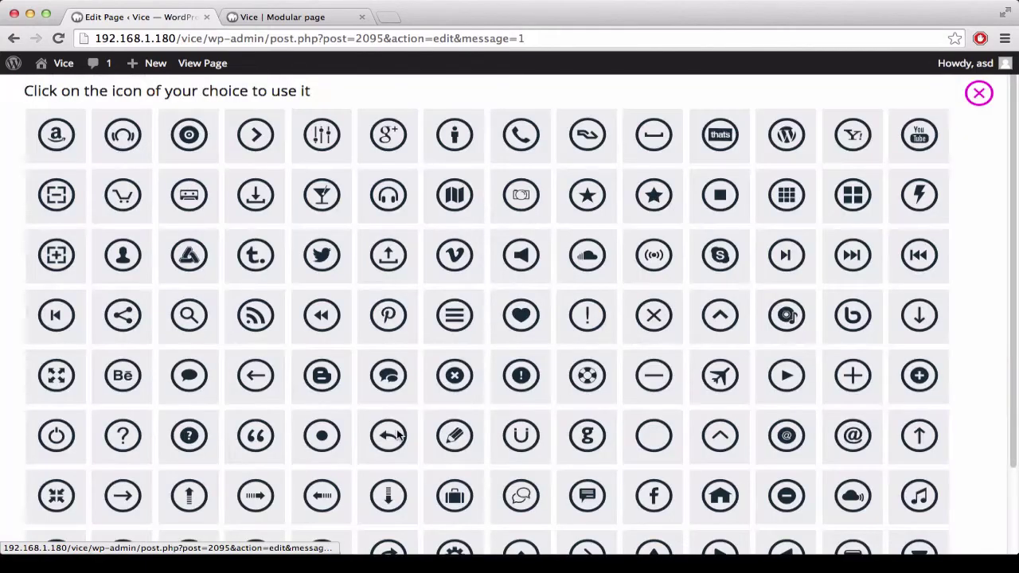
scroll(599, 406, "down", 3)
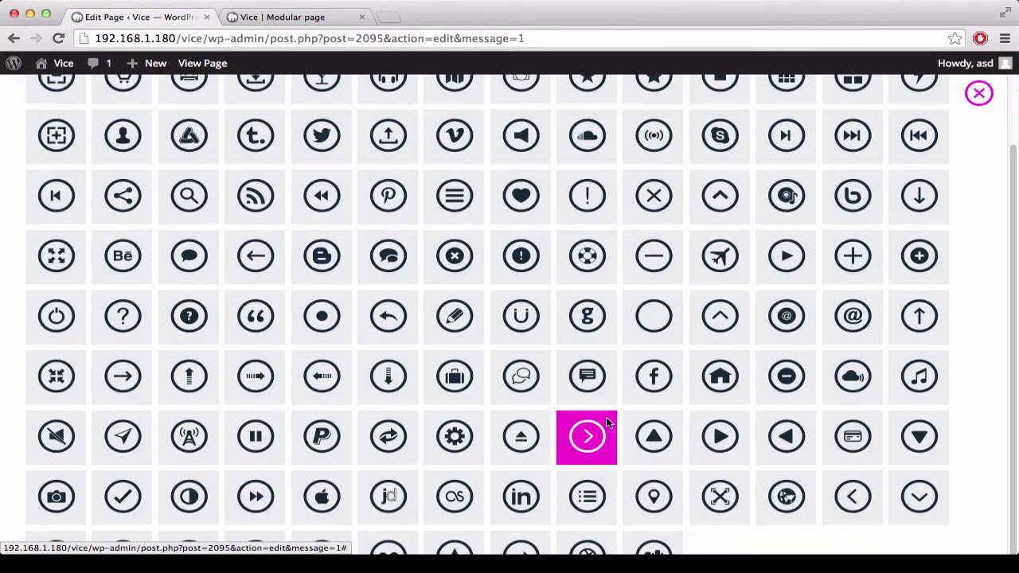
scroll(697, 411, "down", 1)
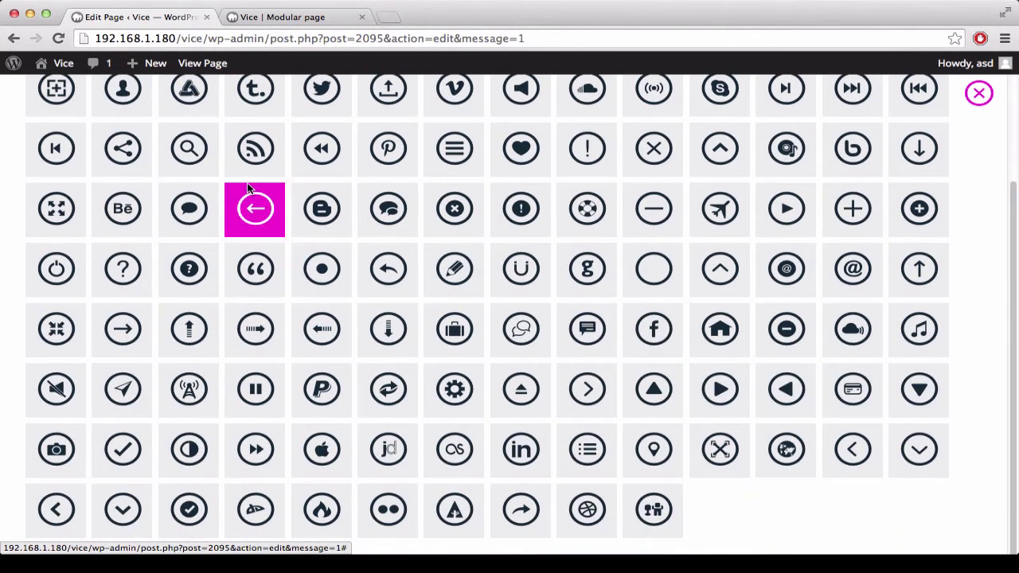
scroll(248, 191, "up", 2)
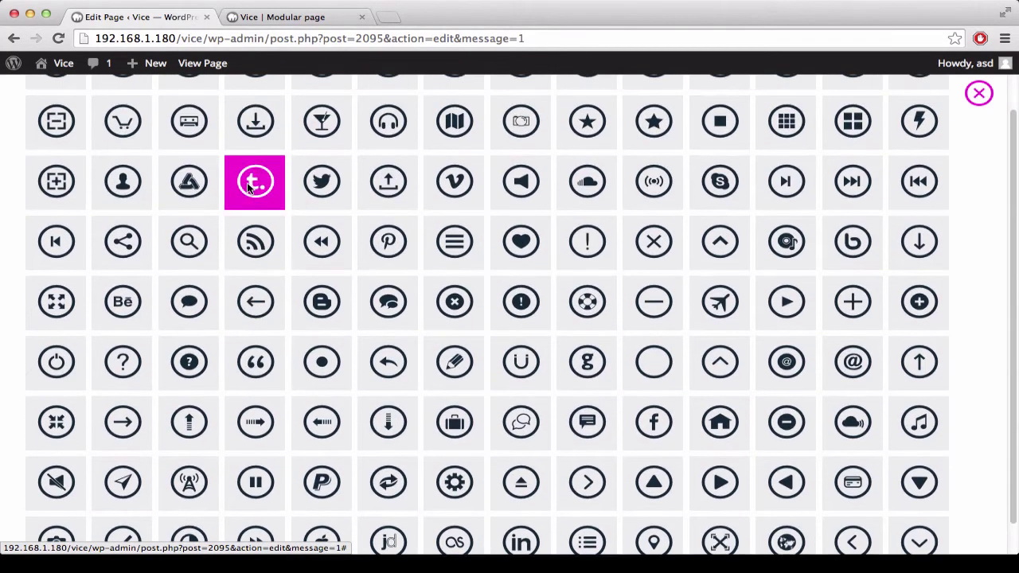
left_click(512, 246)
Make the header bar opaque in the Releases module's section and update the page.
scroll(850, 419, "down", 5)
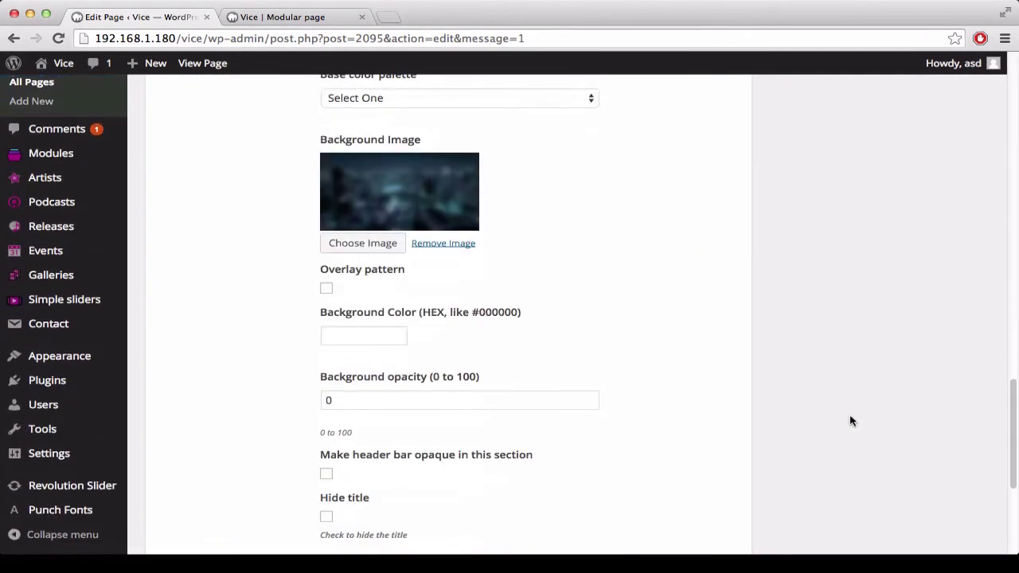
scroll(850, 419, "down", 3)
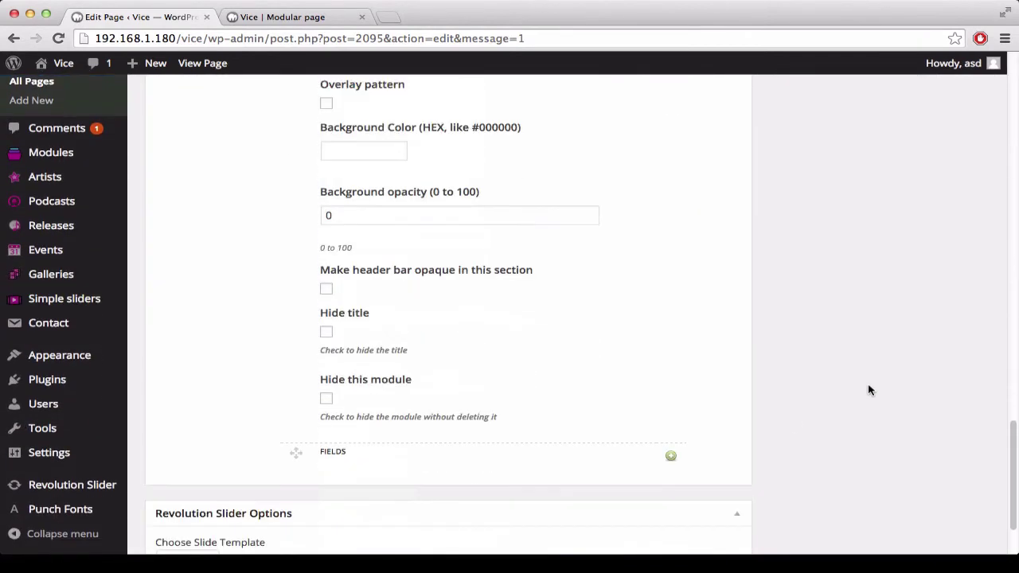
left_click(326, 290)
scroll(815, 346, "up", 10)
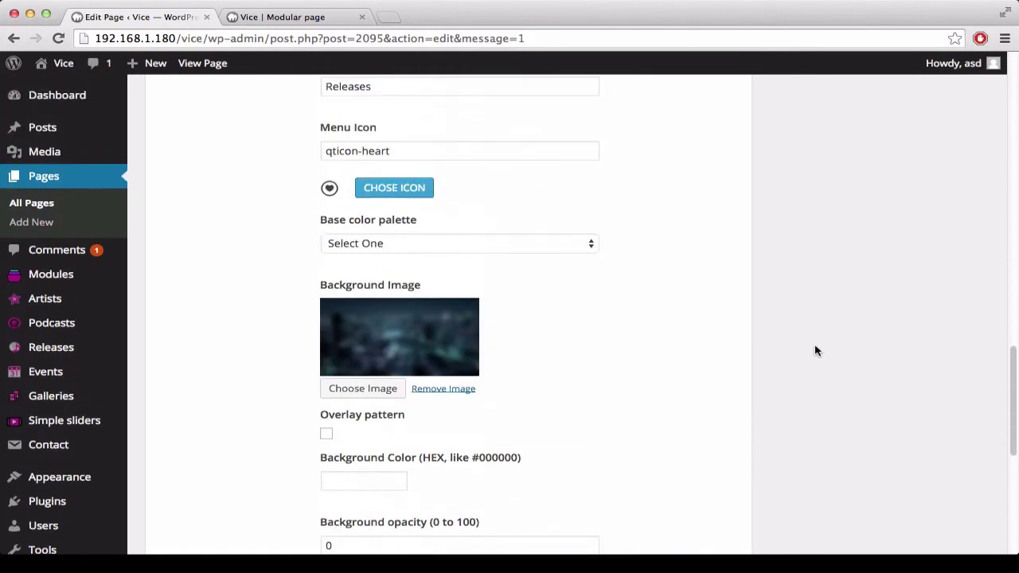
scroll(815, 350, "up", 10)
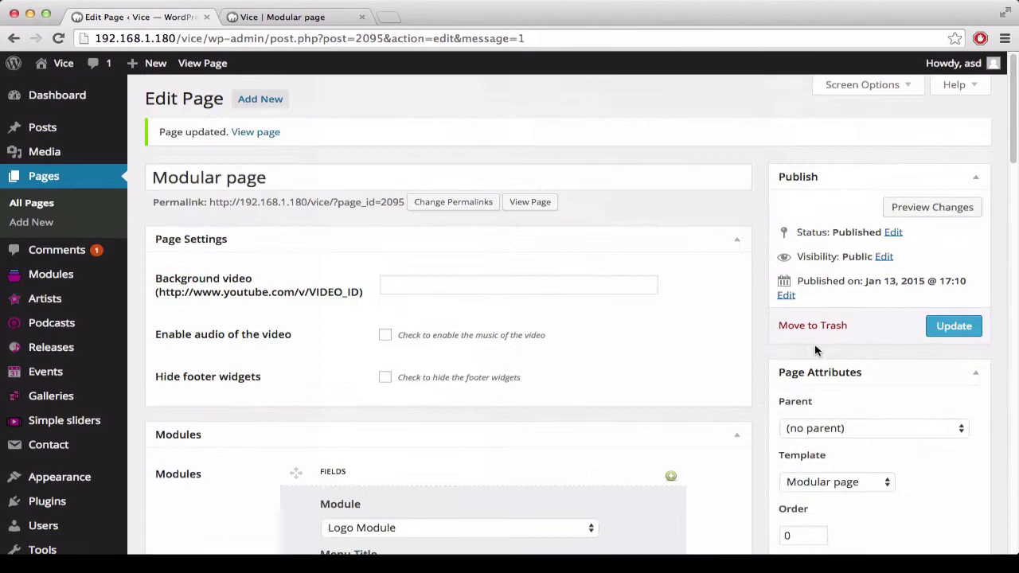
left_click(954, 325)
Reload the published page and examine the Releases section's background, header bar, menu icon and release covers.
left_click(283, 16)
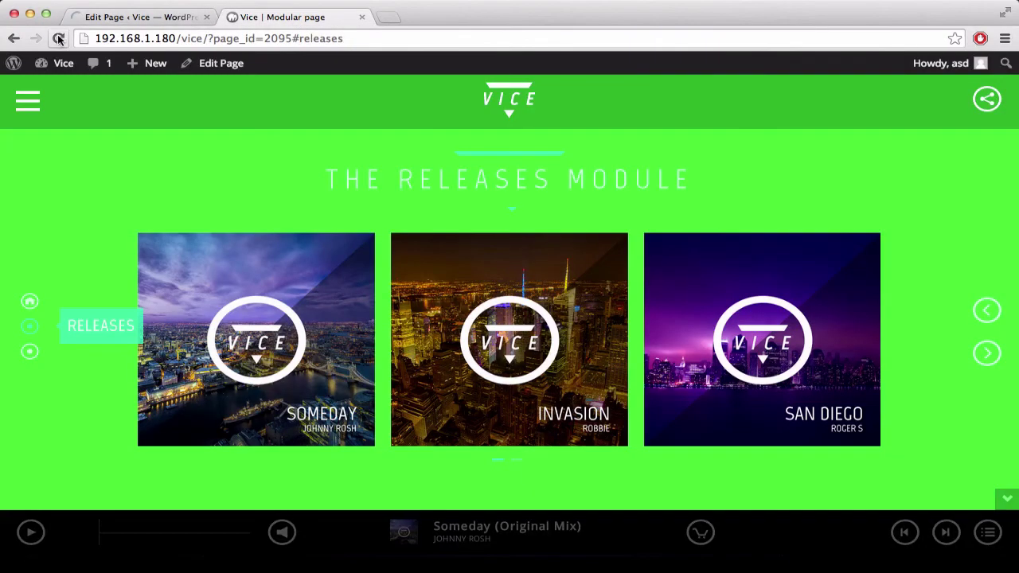
left_click(59, 38)
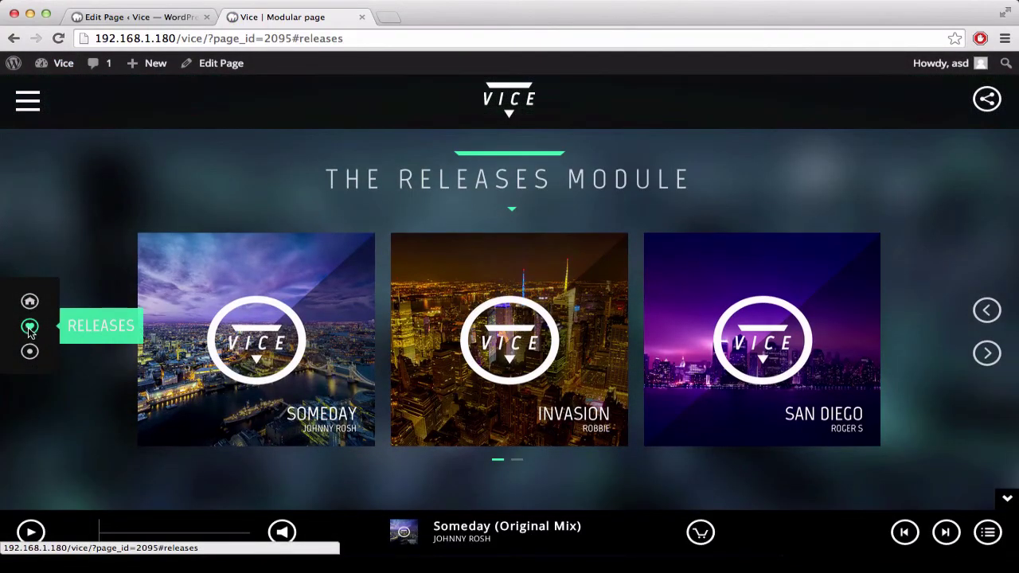
mouse_move(215, 314)
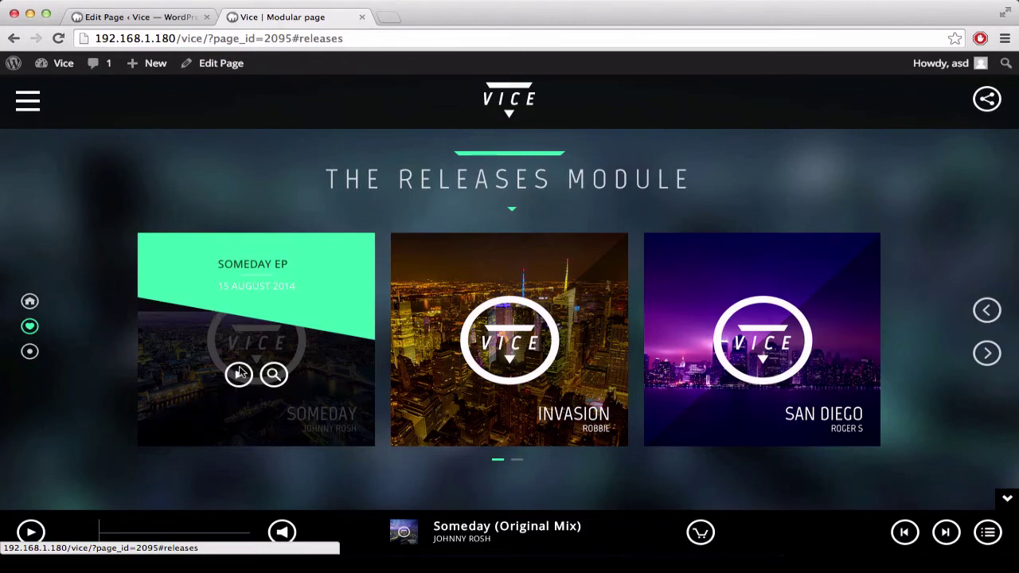
Back in the page editor, add a new module block below the Releases module and assign A Gallery to it.
left_click(144, 19)
scroll(898, 474, "down", 15)
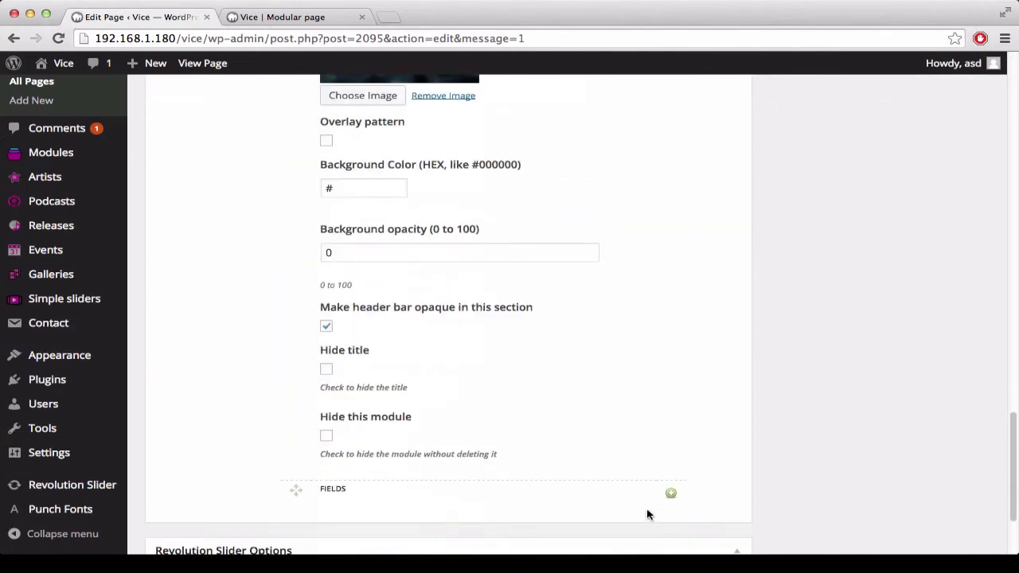
left_click(670, 494)
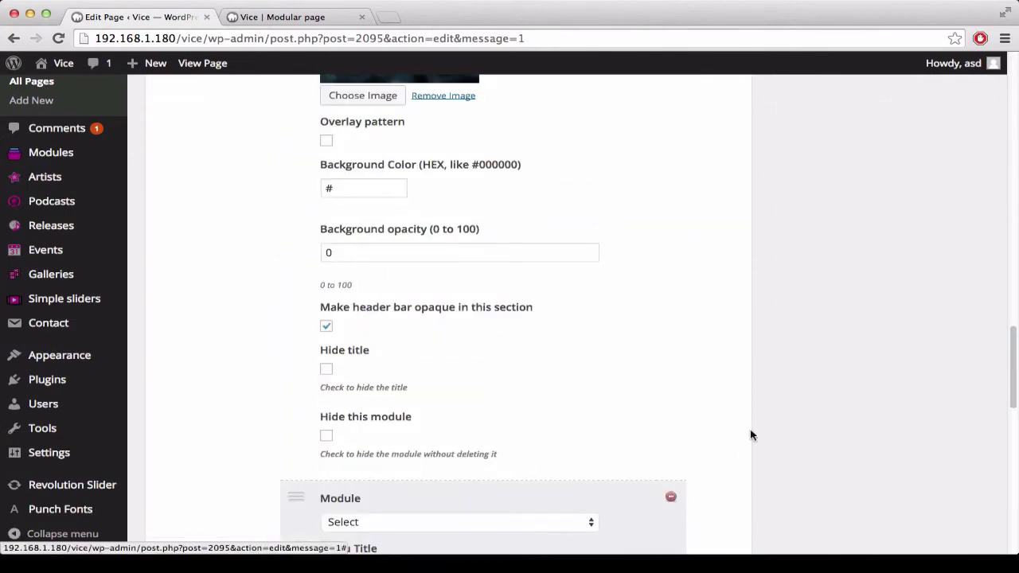
scroll(745, 430, "down", 5)
left_click(412, 151)
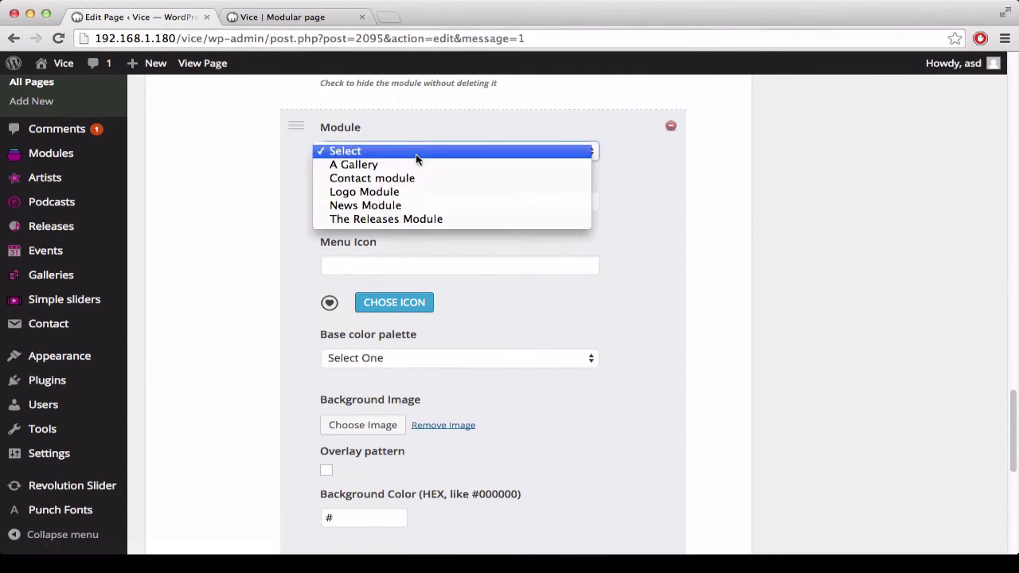
left_click(417, 164)
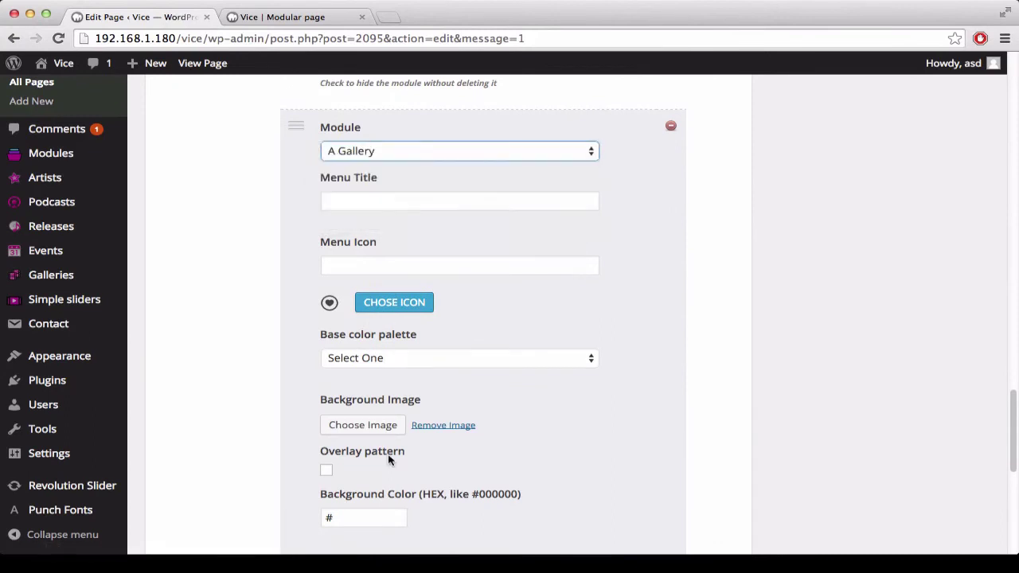
Set the gallery block's menu title to Pictures and update the page.
left_click(376, 209)
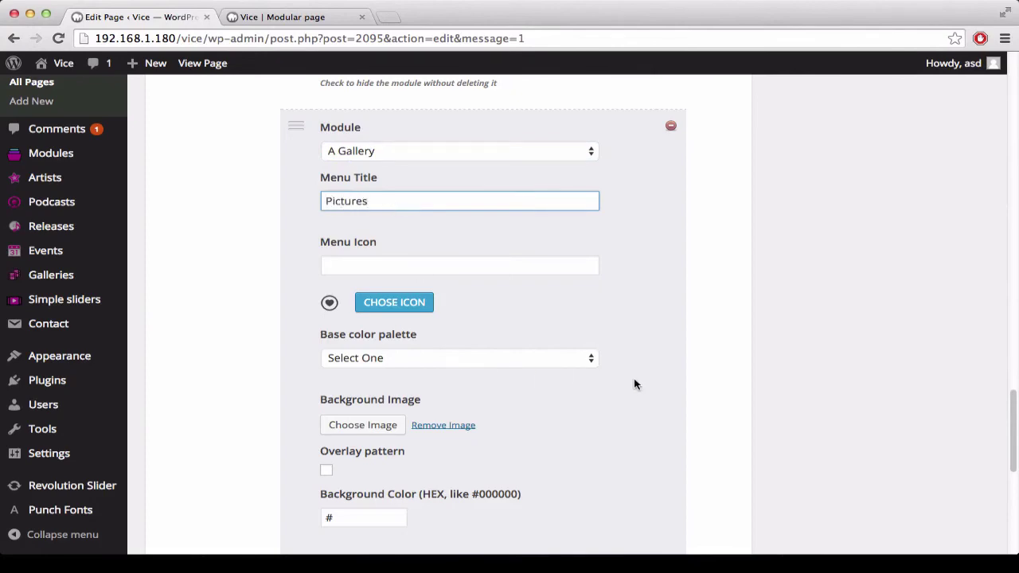
scroll(635, 385, "up", 15)
left_click(938, 325)
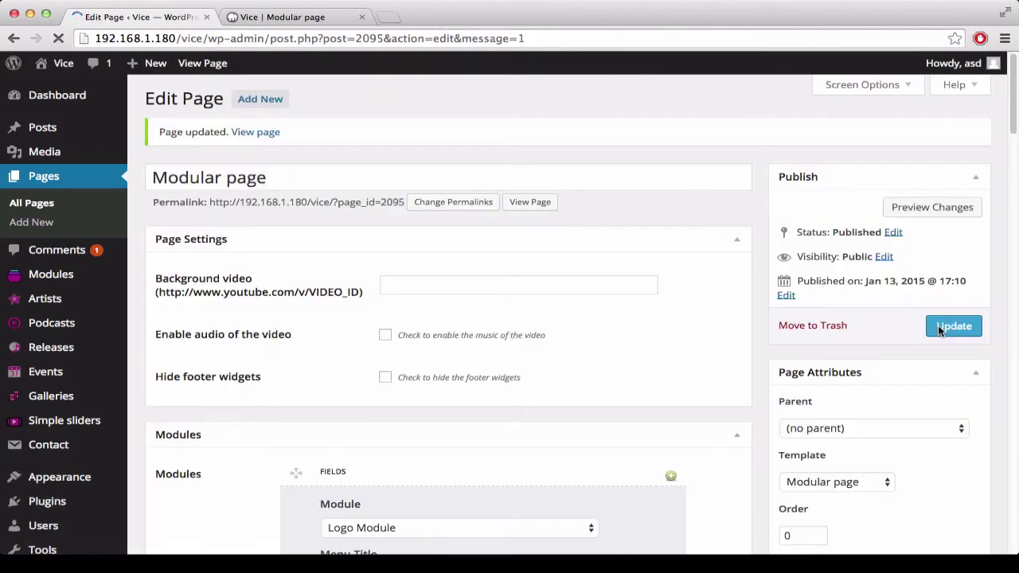
Set the gallery block's menu icon to the camera (qticon-camera).
scroll(927, 328, "down", 20)
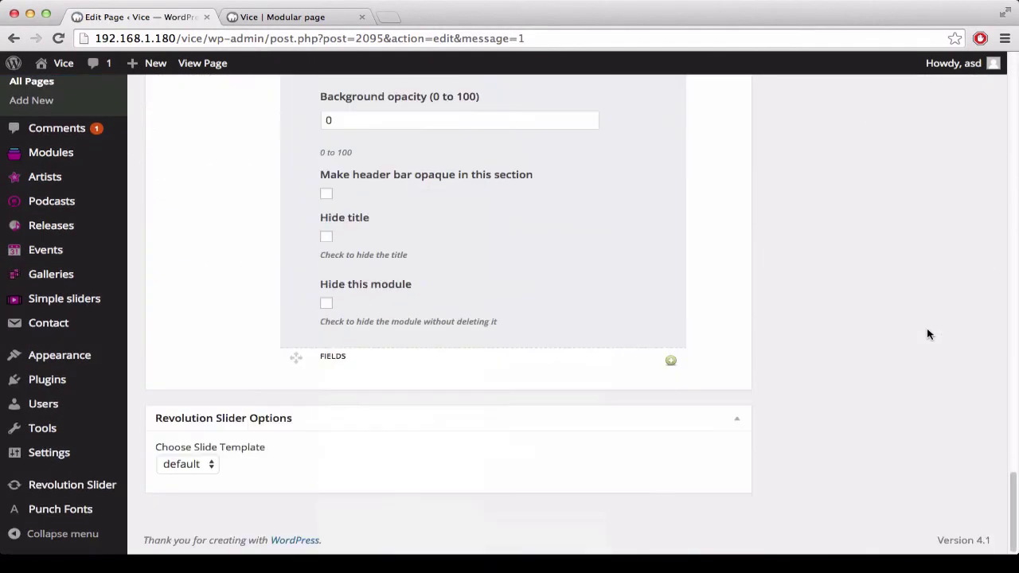
scroll(926, 328, "up", 8)
left_click(396, 229)
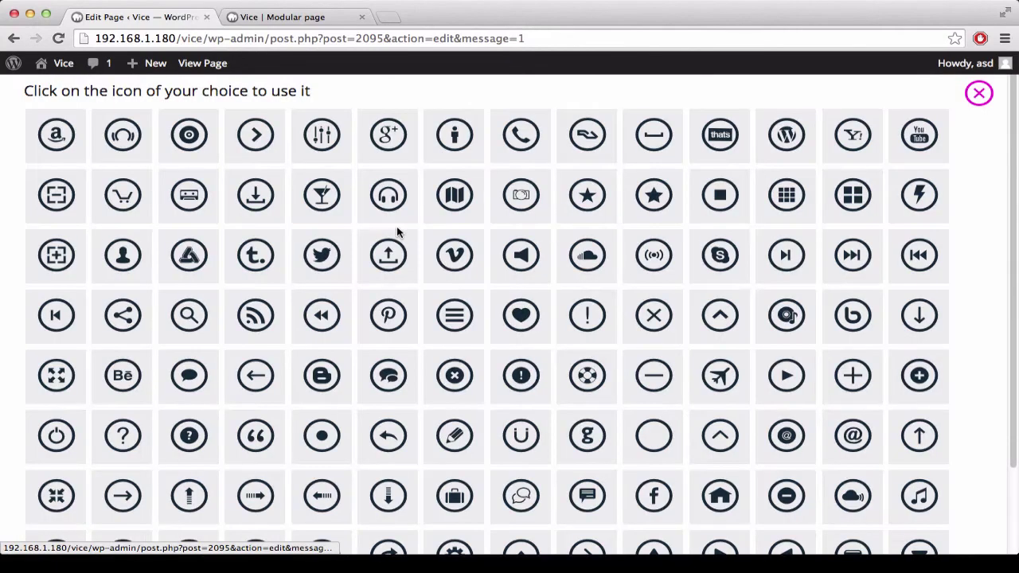
scroll(592, 403, "down", 2)
scroll(593, 404, "down", 3)
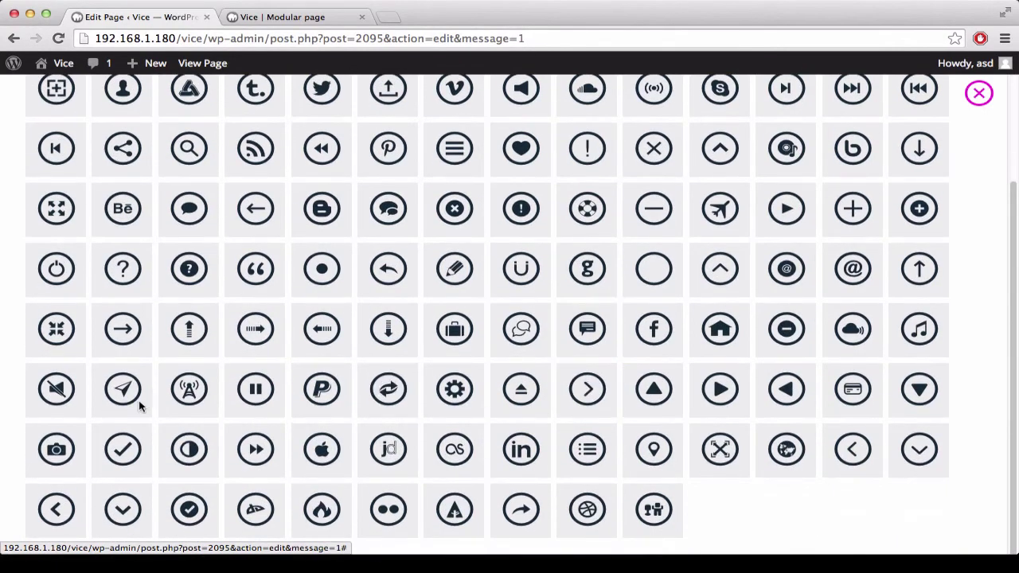
left_click(77, 438)
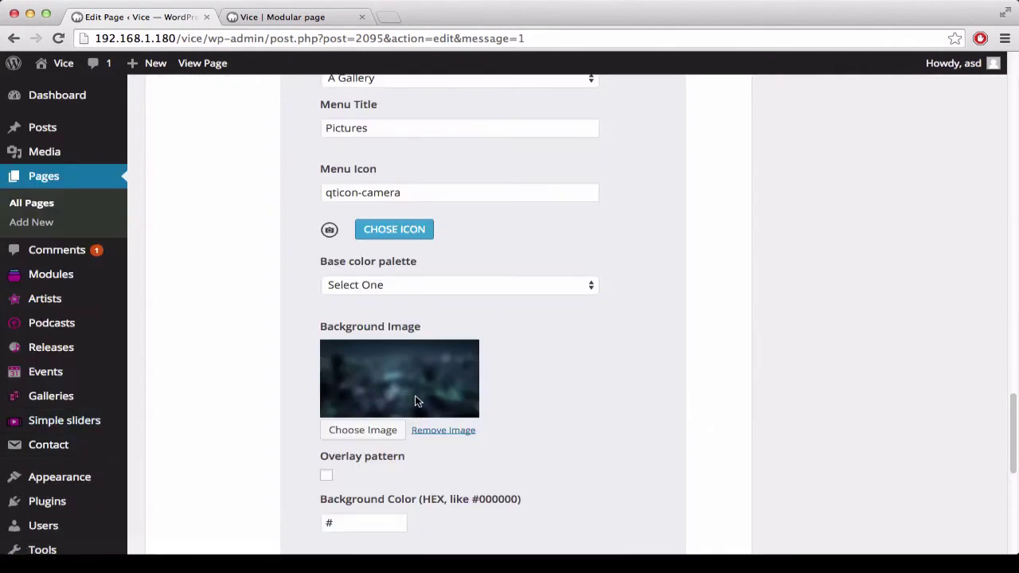
Remove the gallery block's background image and enable its overlay pattern.
scroll(407, 387, "down", 5)
scroll(408, 387, "up", 4)
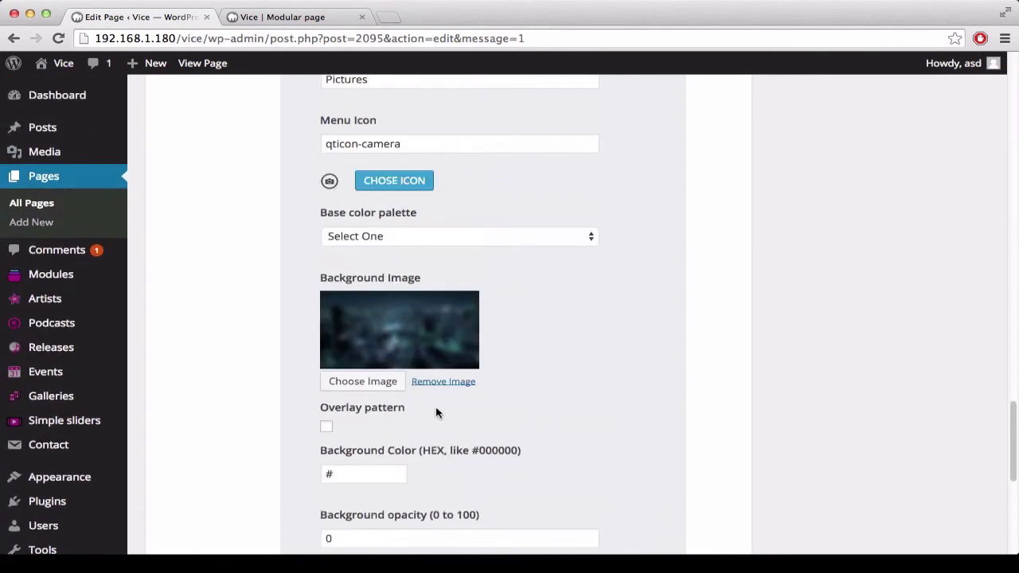
left_click(431, 383)
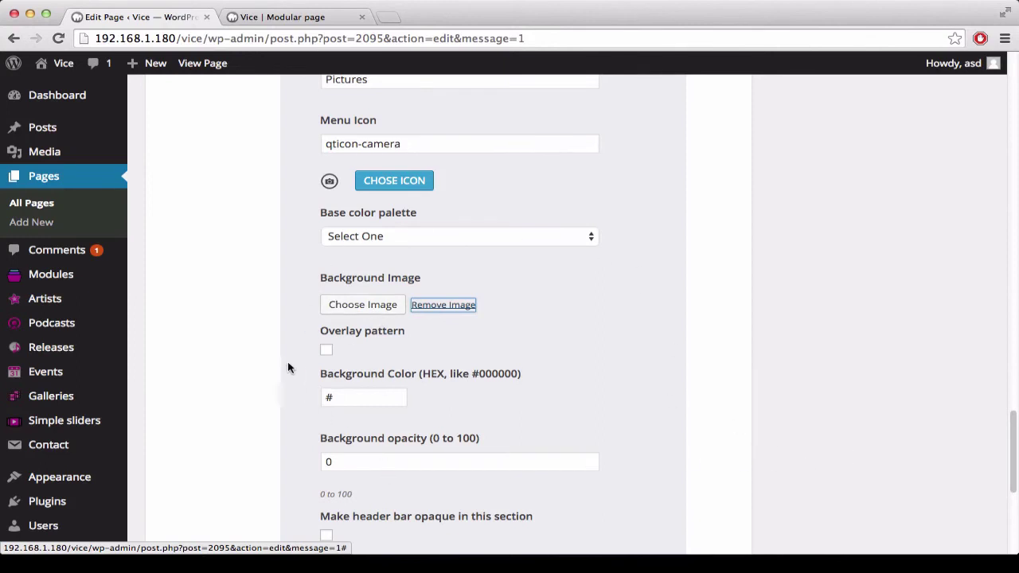
left_click(326, 350)
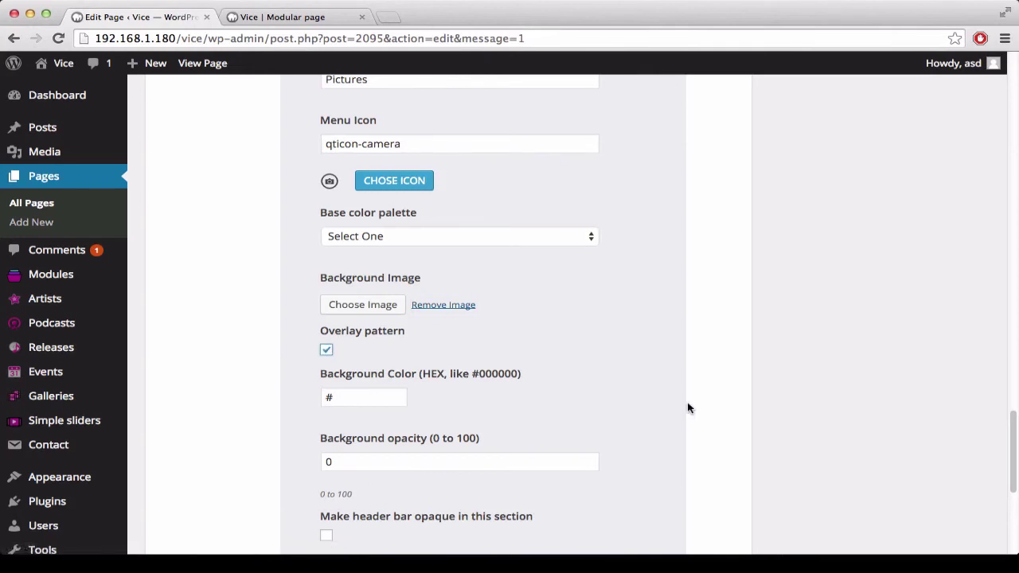
Set the gallery block's background color to #6633FF.
scroll(675, 411, "down", 1)
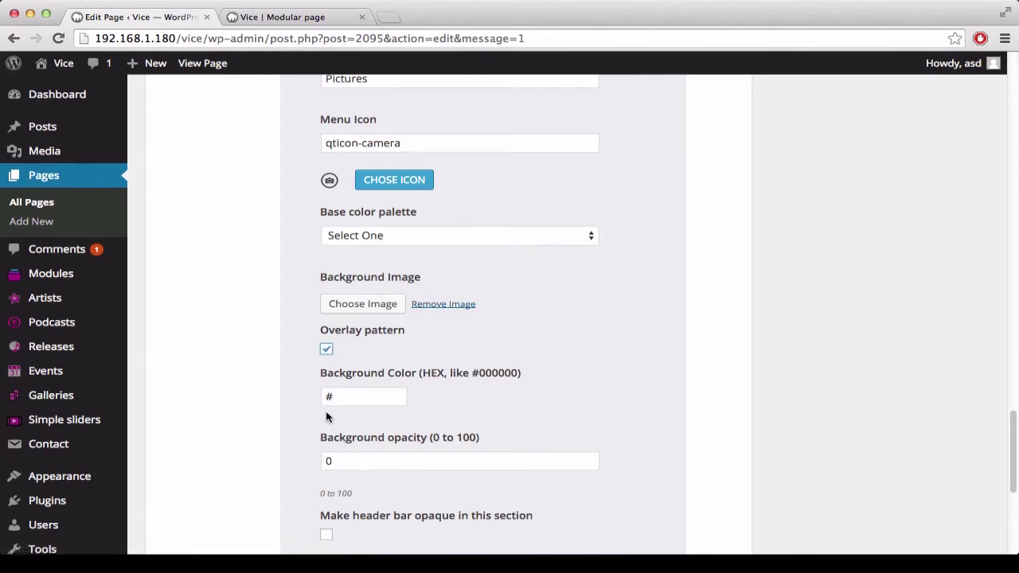
left_click(350, 404)
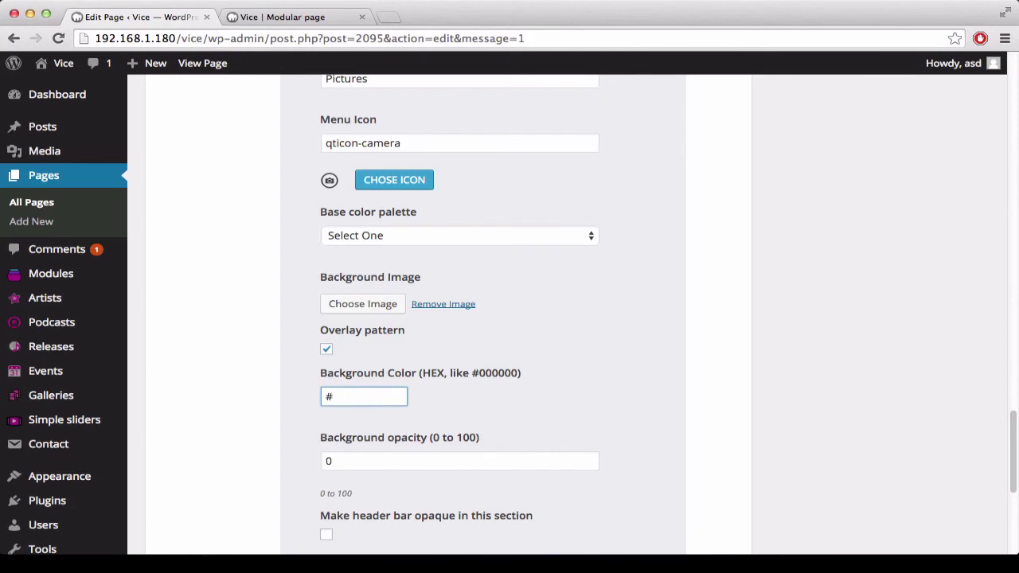
type("6633FF")
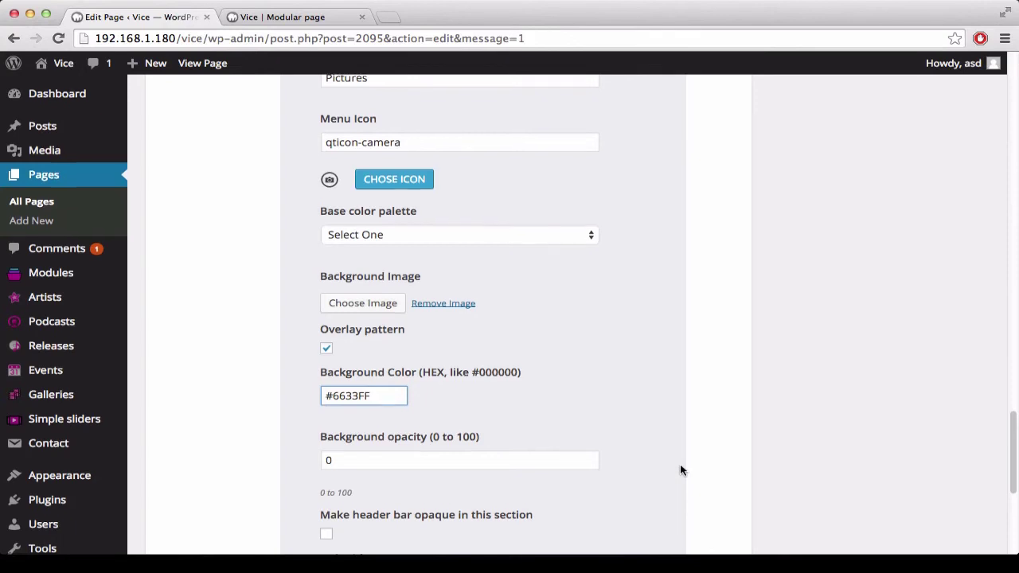
Set the gallery block's background opacity to 30 and update the page.
scroll(681, 470, "down", 1)
double_click(331, 414)
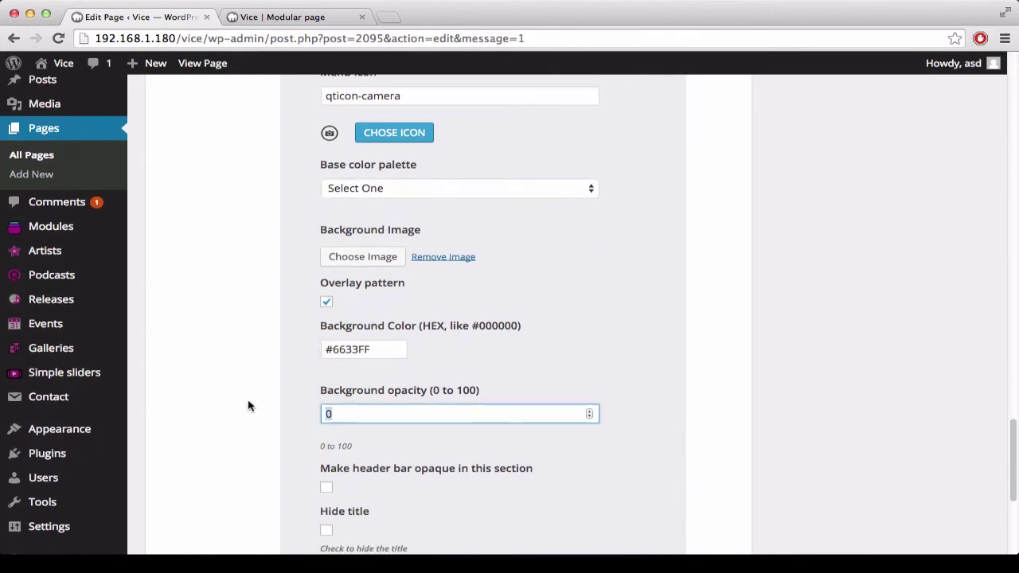
type("30")
scroll(672, 402, "down", 5)
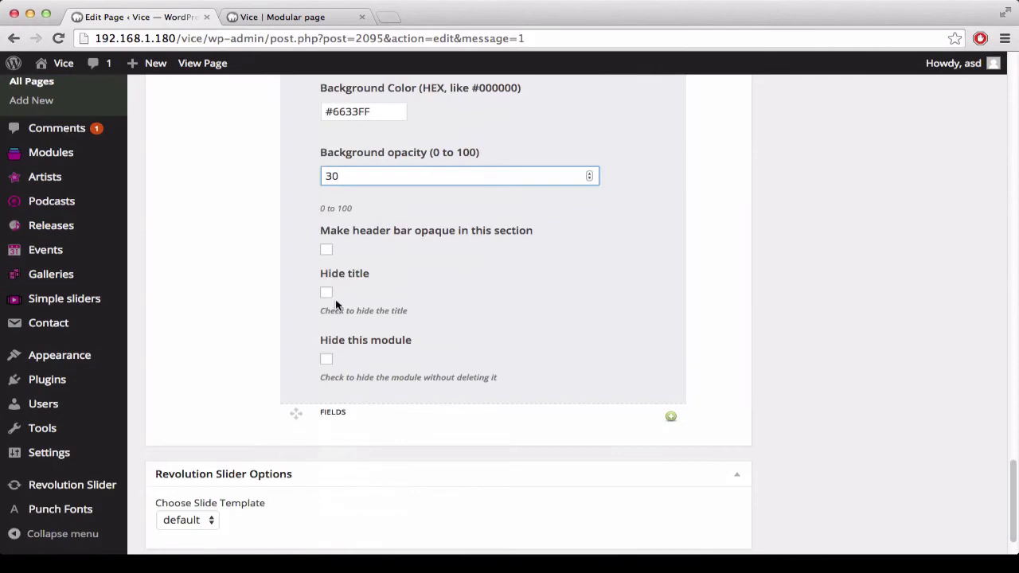
scroll(801, 309, "up", 8)
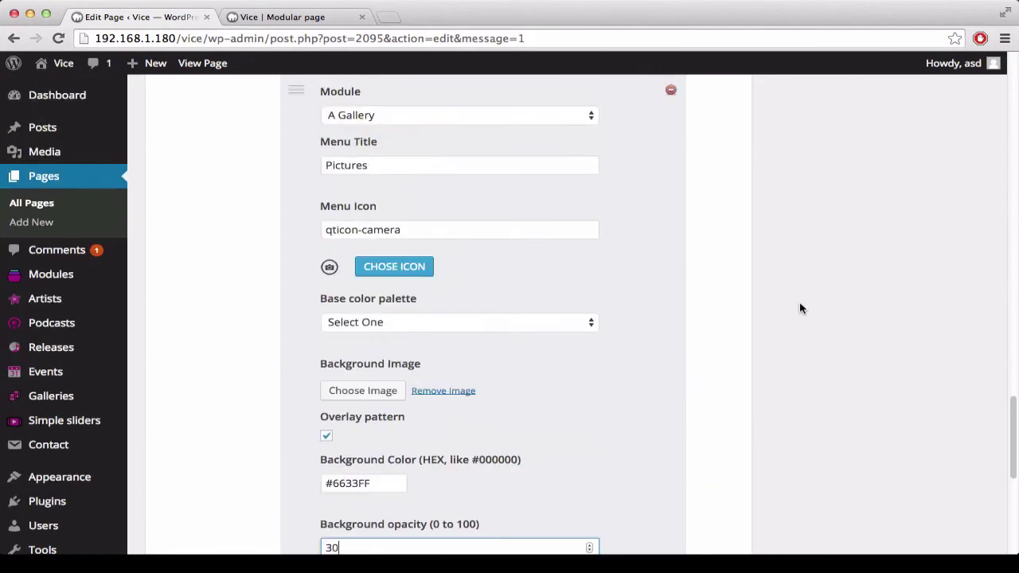
scroll(801, 309, "up", 20)
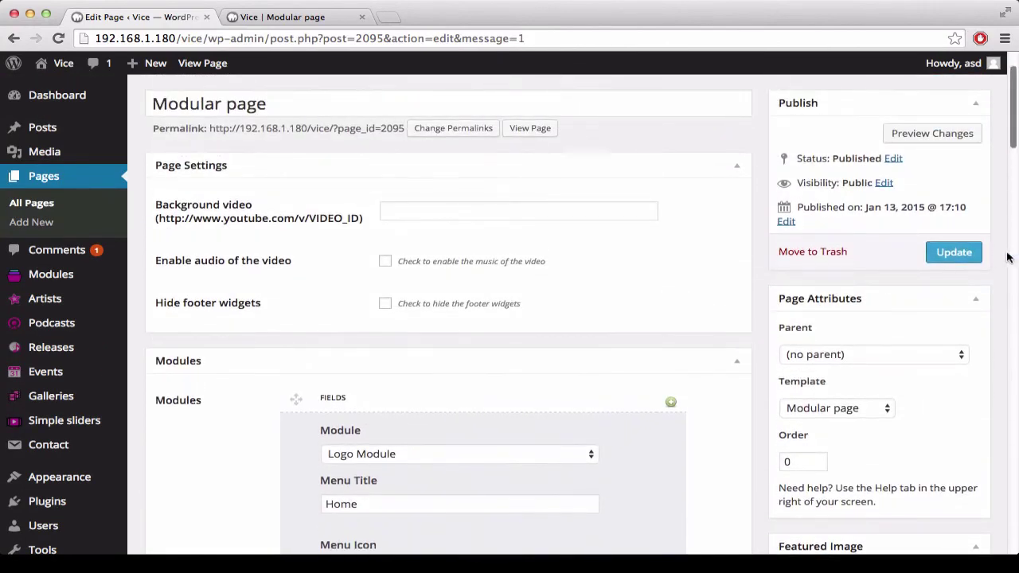
left_click(953, 252)
Reload the live modular page and check its Pictures section and the footer section.
left_click(304, 16)
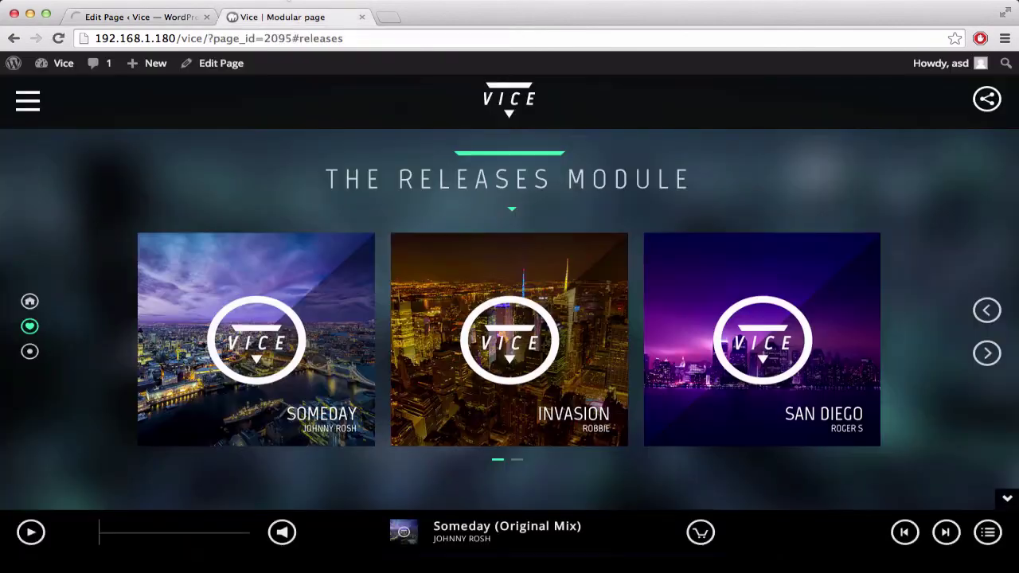
left_click(59, 38)
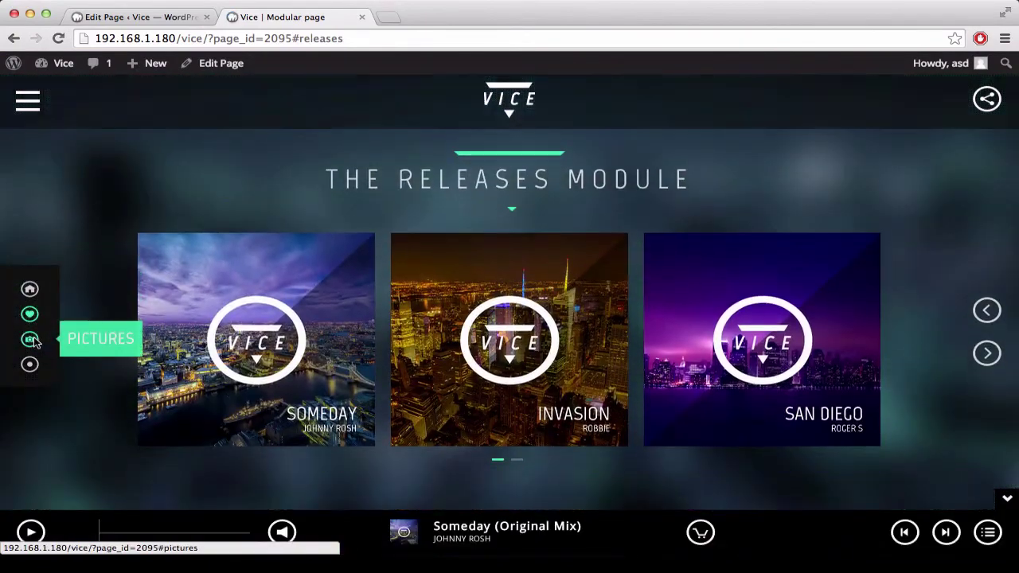
left_click(31, 340)
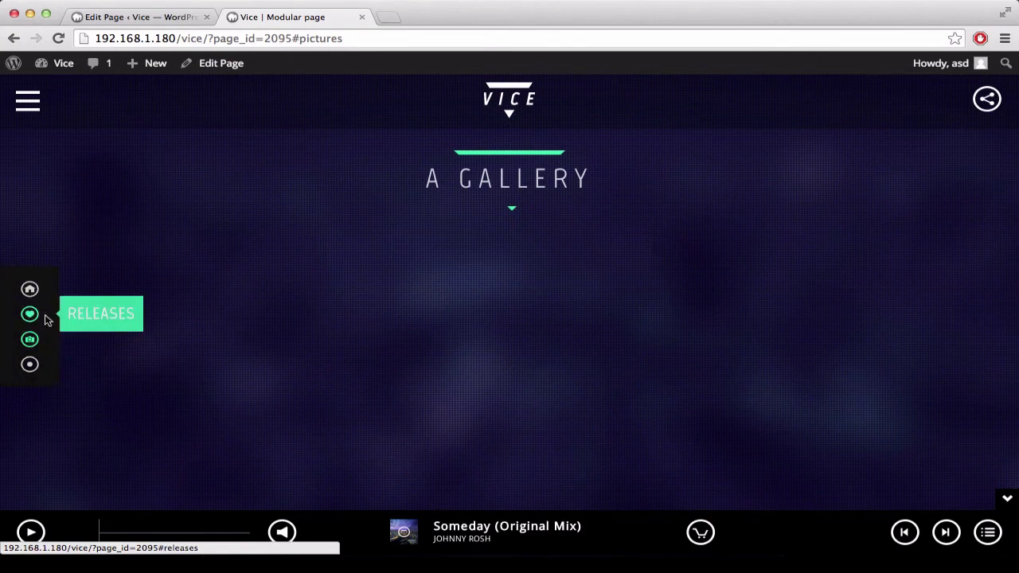
left_click(29, 366)
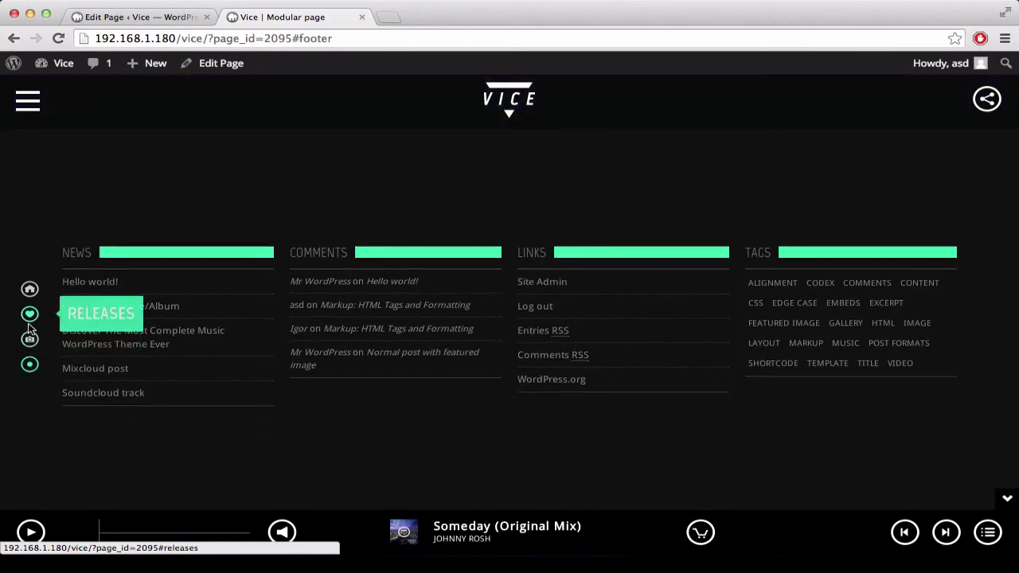
left_click(30, 341)
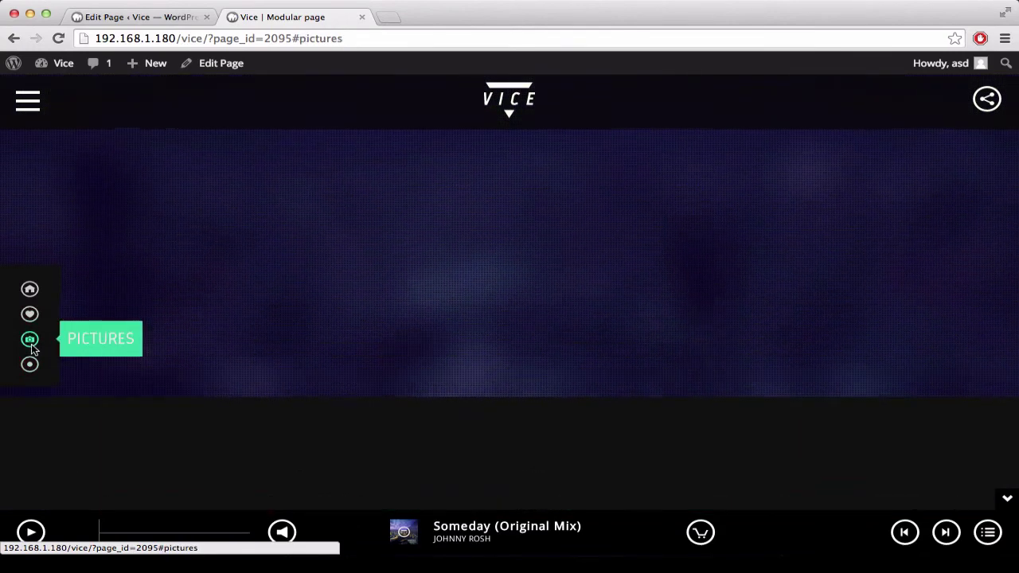
Open the A Gallery module for editing, set its Gallery ID to Main gallery and update it.
left_click(120, 17)
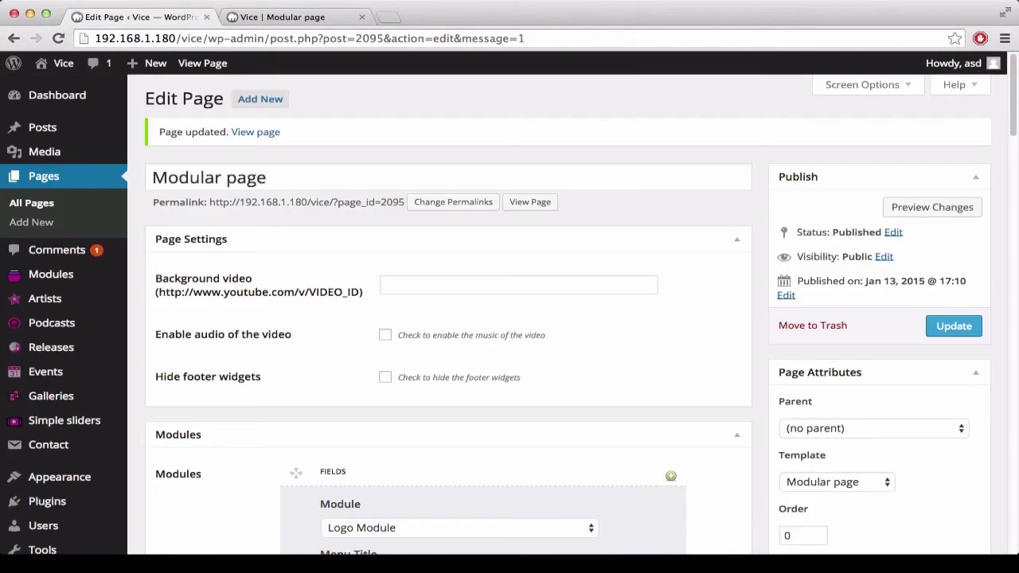
left_click(45, 275)
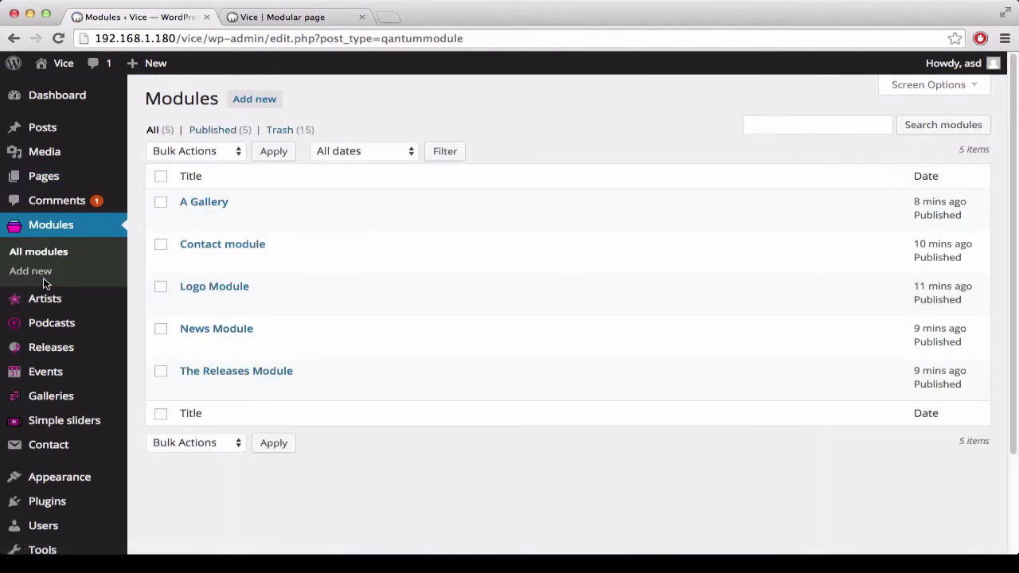
left_click(182, 217)
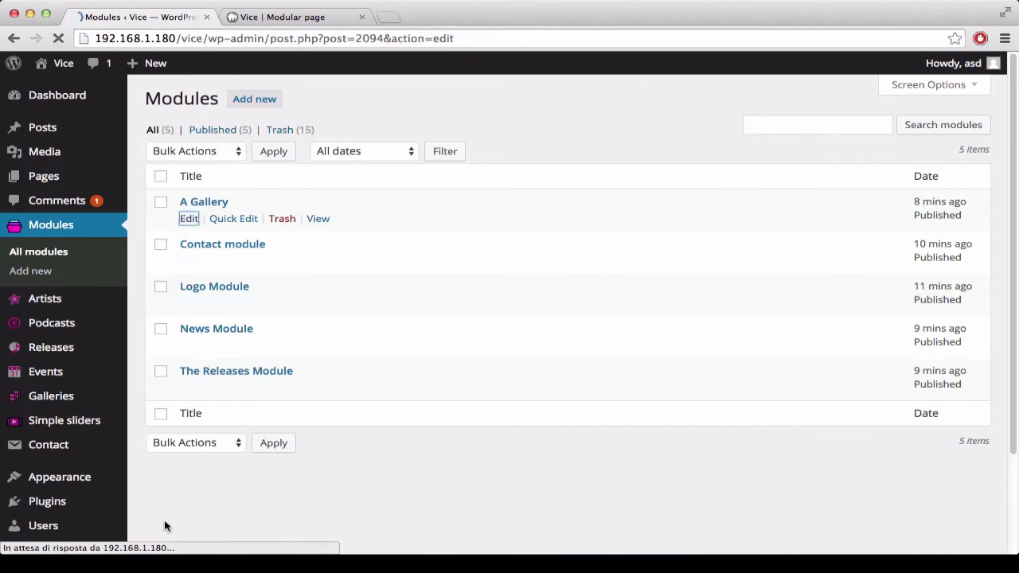
scroll(634, 478, "down", 3)
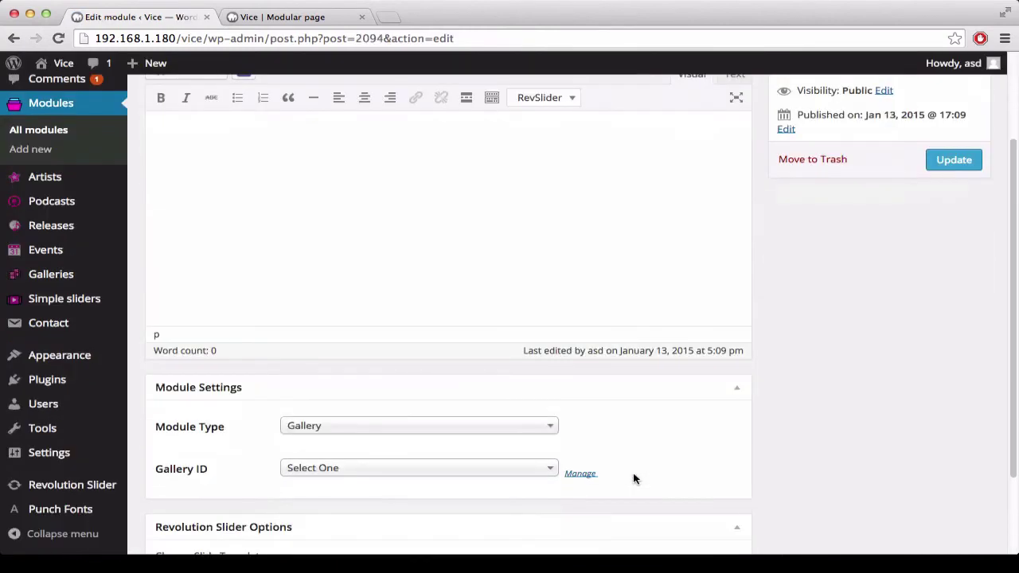
left_click(326, 467)
left_click(312, 509)
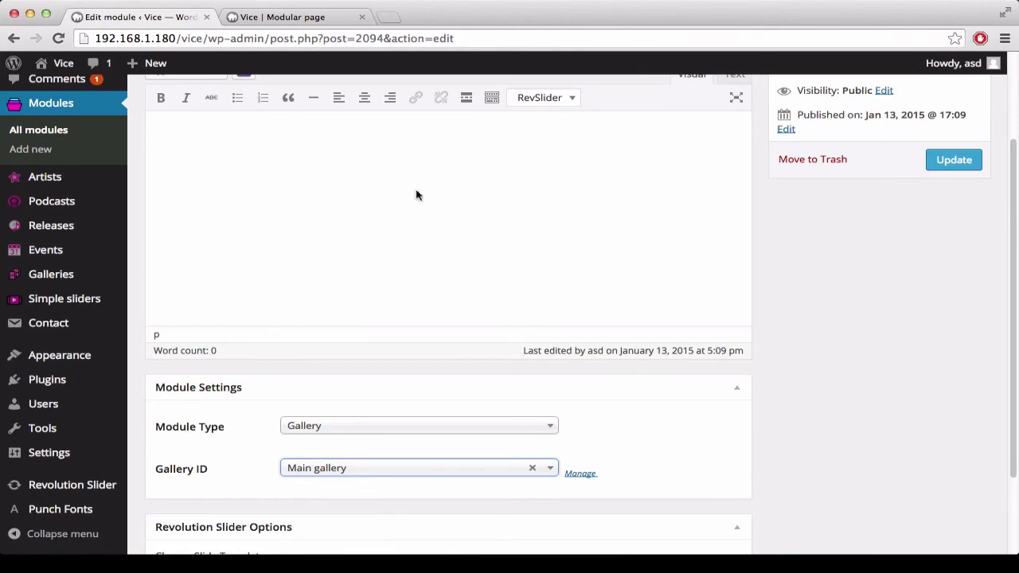
left_click(937, 159)
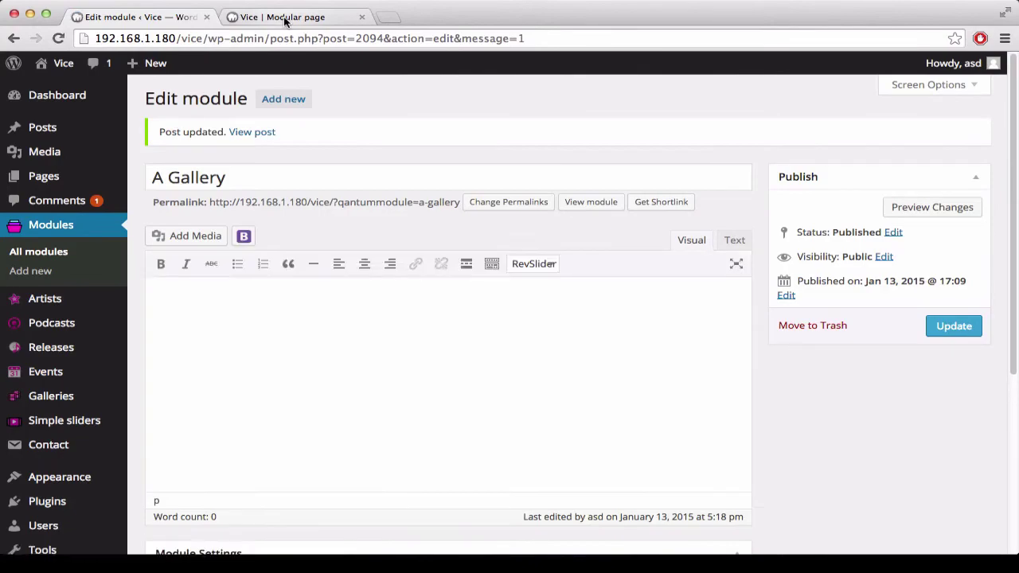
Reload the live page and view the observatory picture of the gallery enlarged, closing it again.
left_click(268, 16)
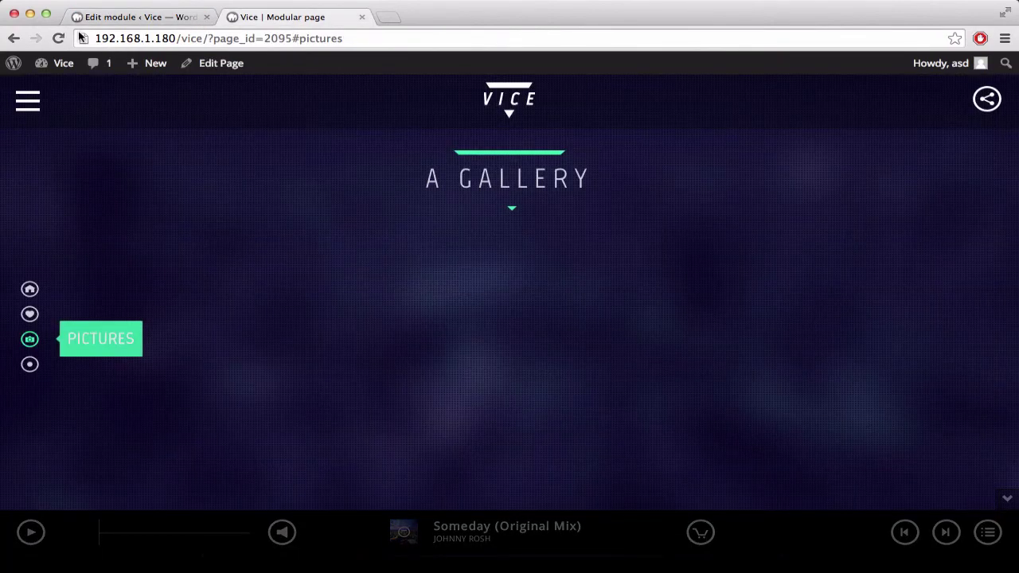
left_click(61, 38)
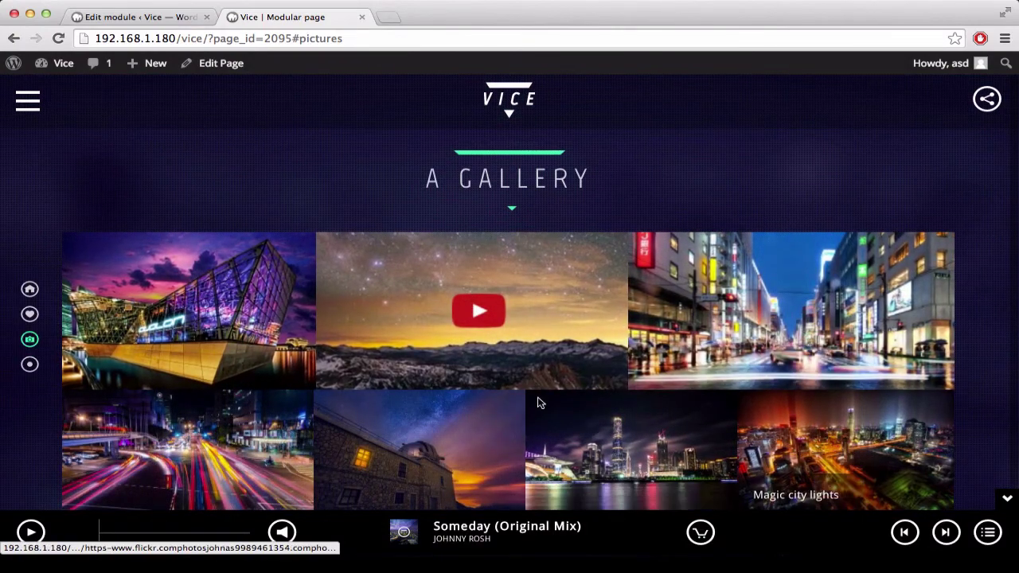
scroll(538, 403, "down", 1)
left_click(411, 400)
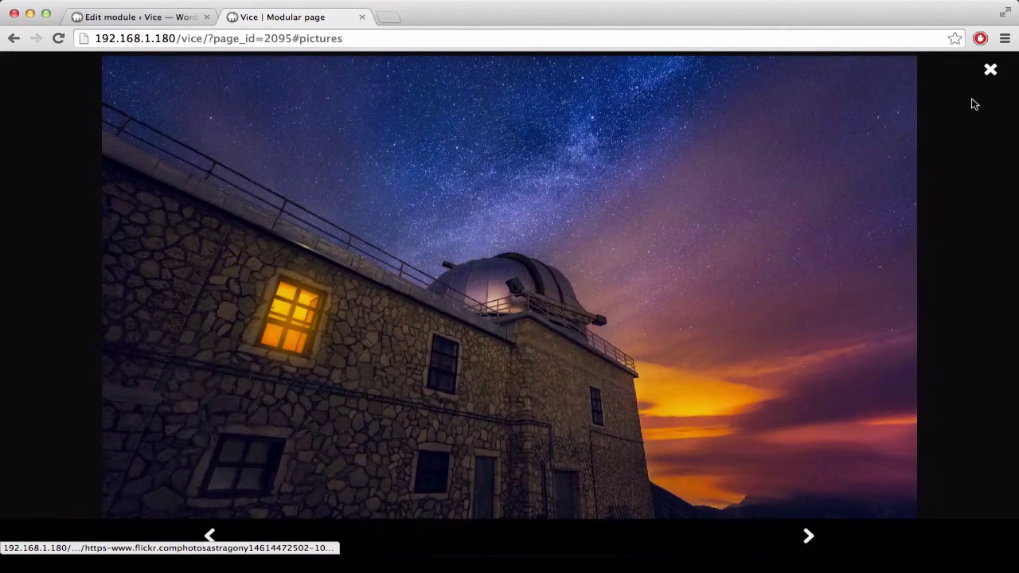
left_click(989, 71)
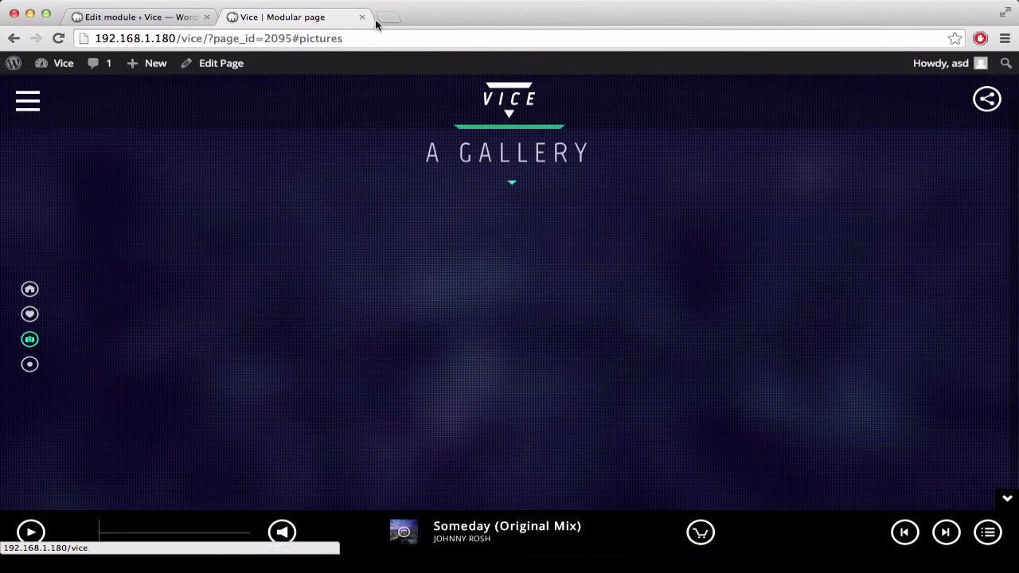
Back in the admin area, sort the pages list by date and open Modular page for editing.
left_click(155, 20)
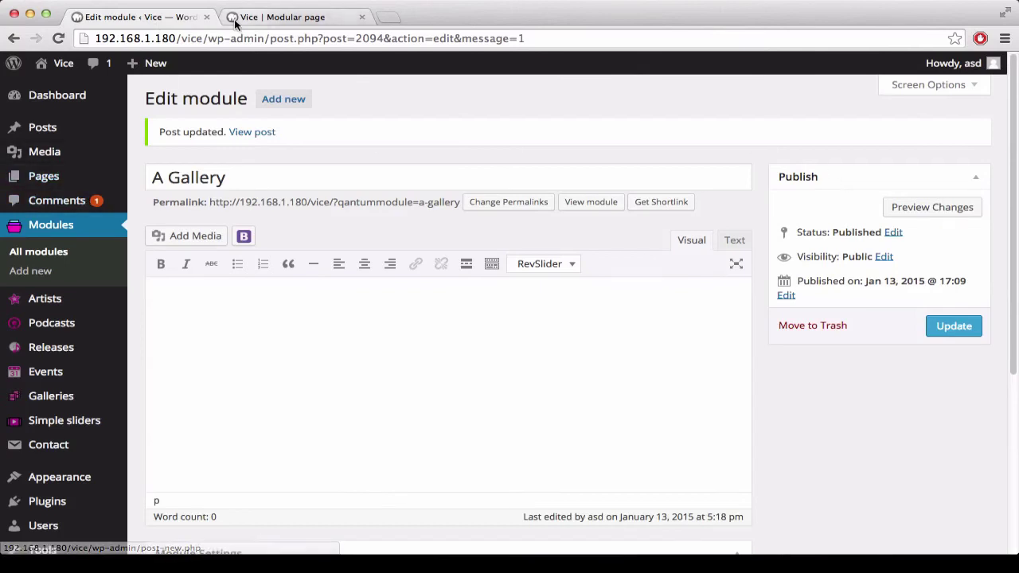
left_click(70, 178)
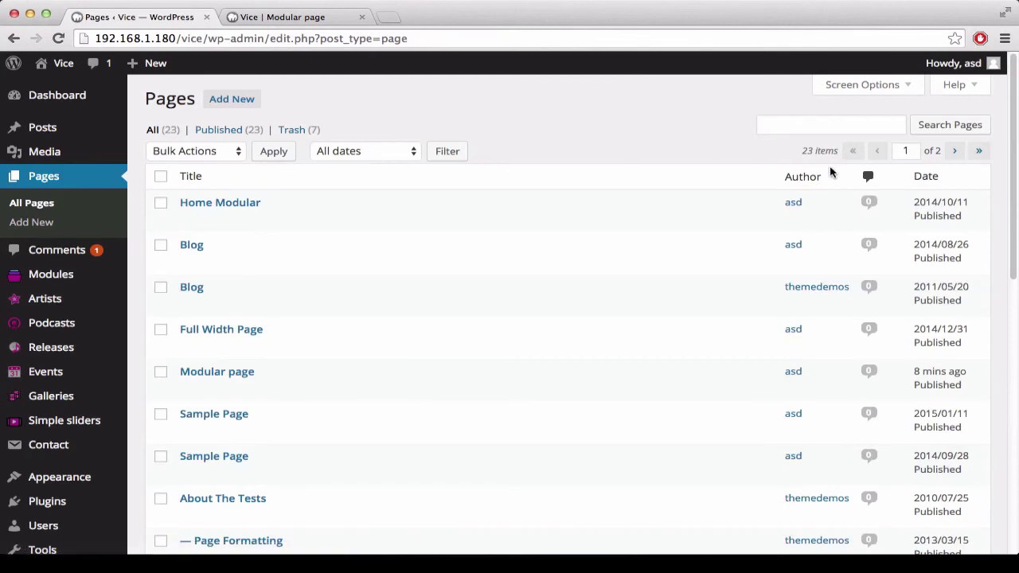
left_click(925, 181)
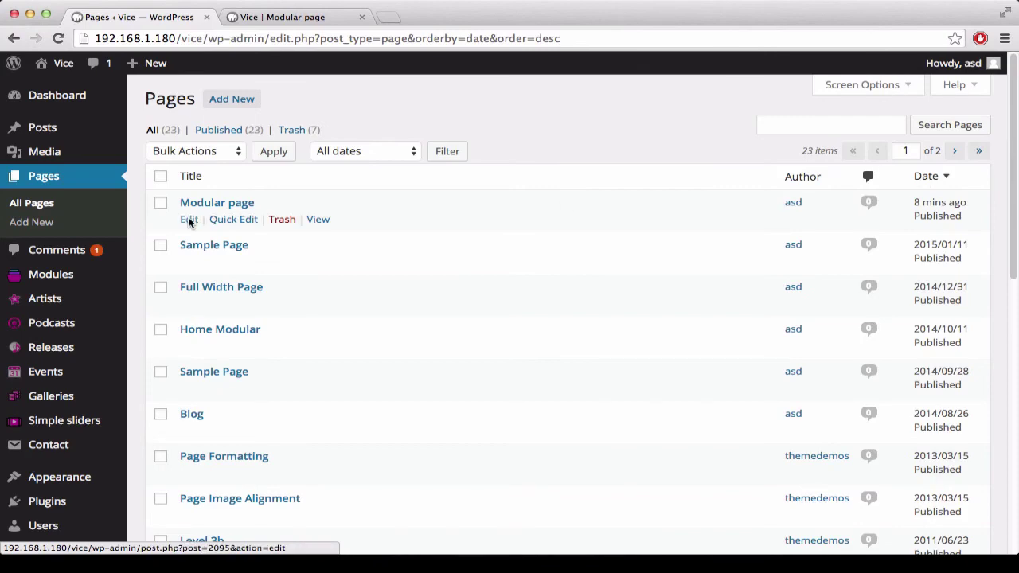
left_click(189, 221)
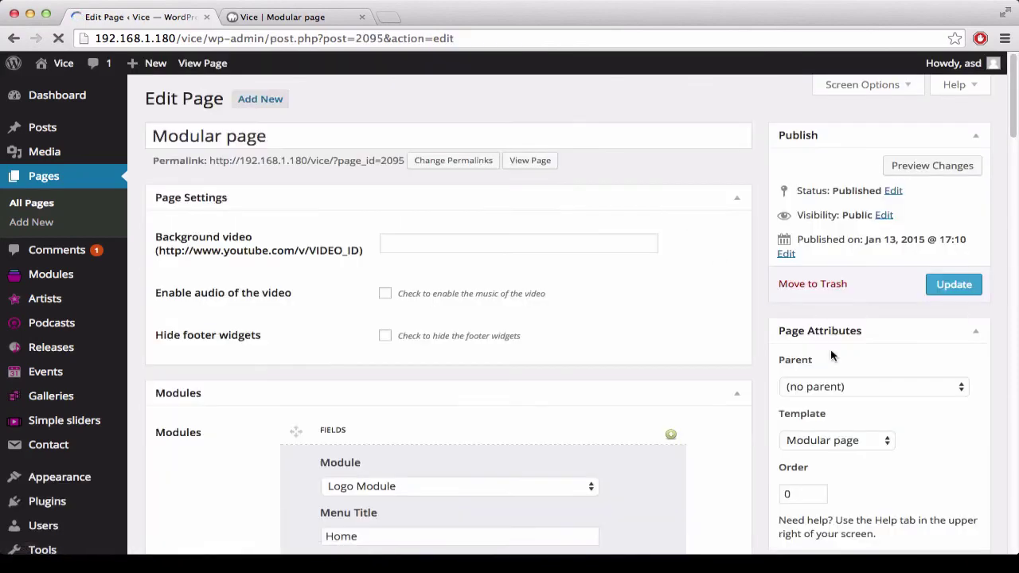
Move the A Gallery block directly below the Logo Module block, above the Releases block, and update the page.
scroll(832, 356, "down", 20)
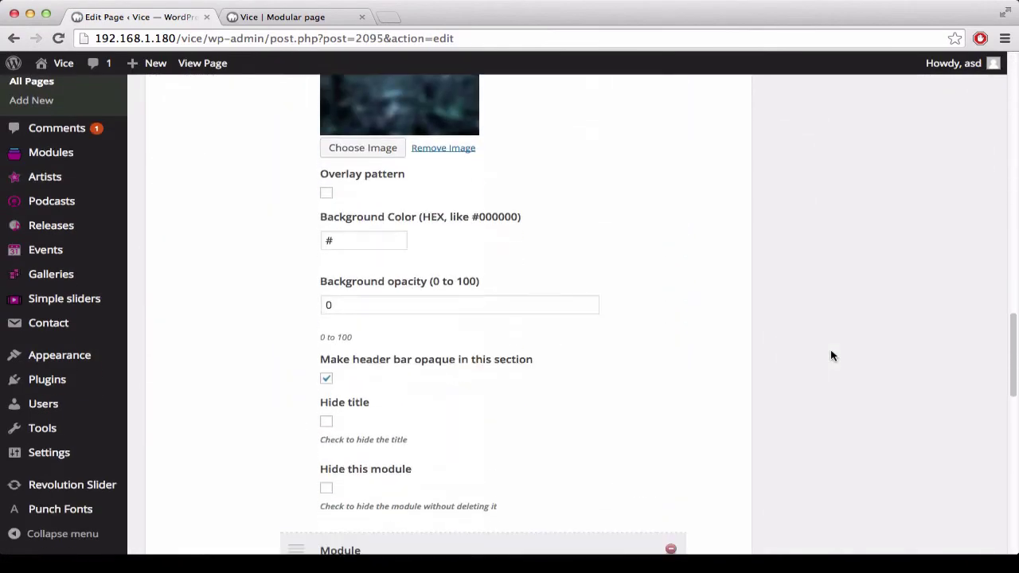
scroll(832, 356, "up", 5)
scroll(289, 280, "down", 10)
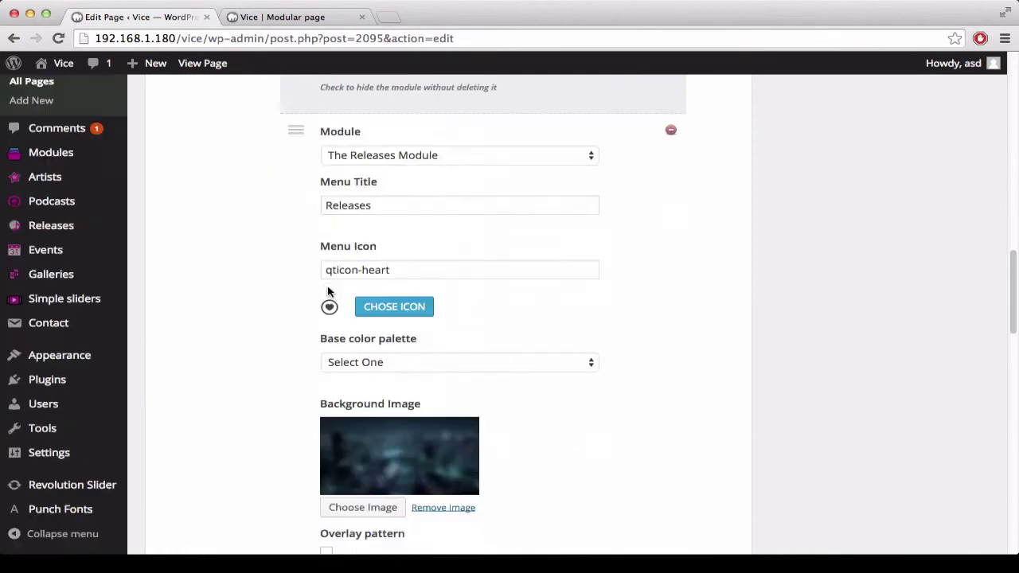
scroll(327, 286, "up", 3)
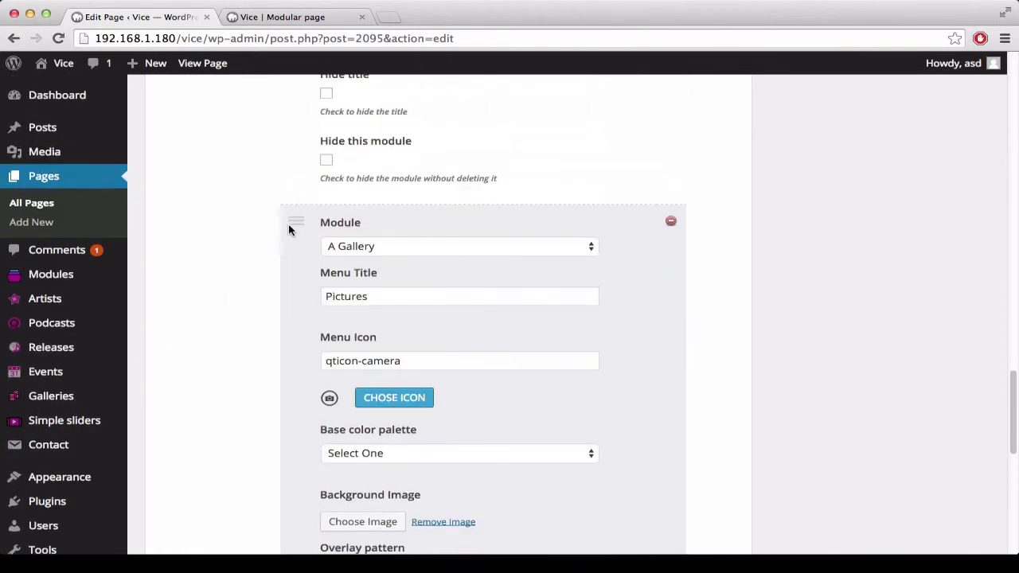
left_click_drag(335, 273, 343, 242)
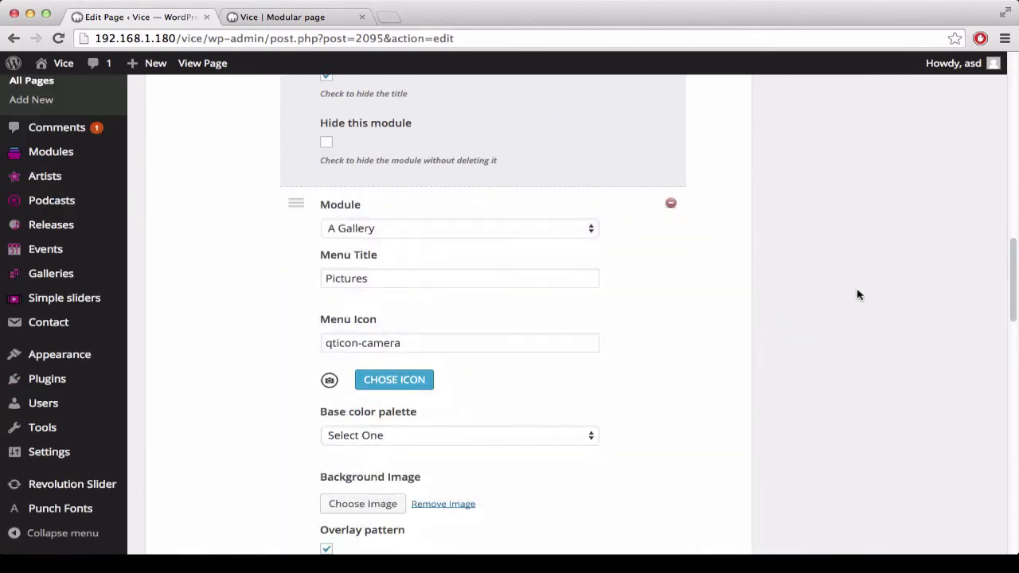
scroll(857, 295, "up", 10)
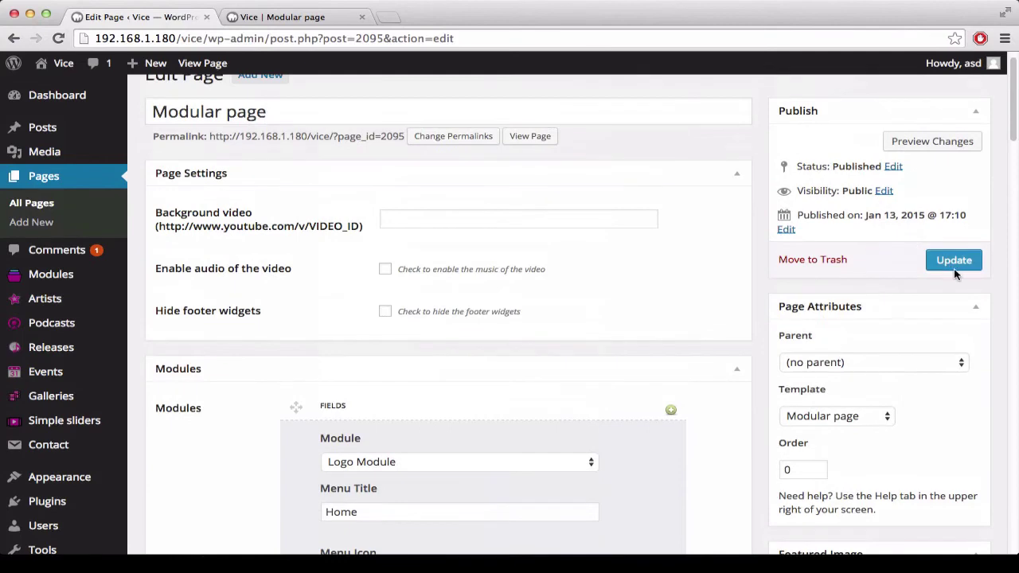
left_click(953, 268)
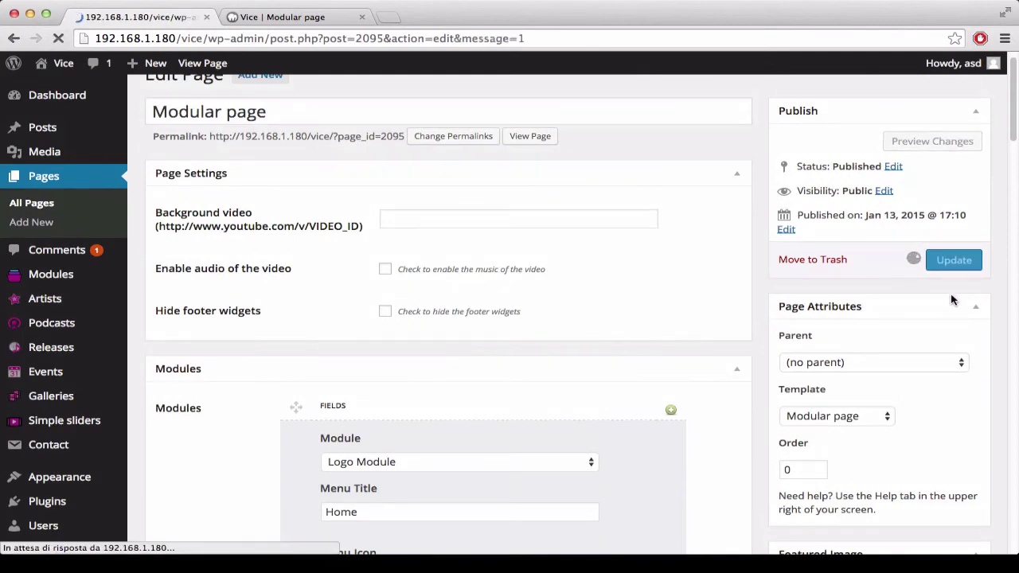
Check the new module order in the page editor and on the live page.
scroll(950, 300, "down", 10)
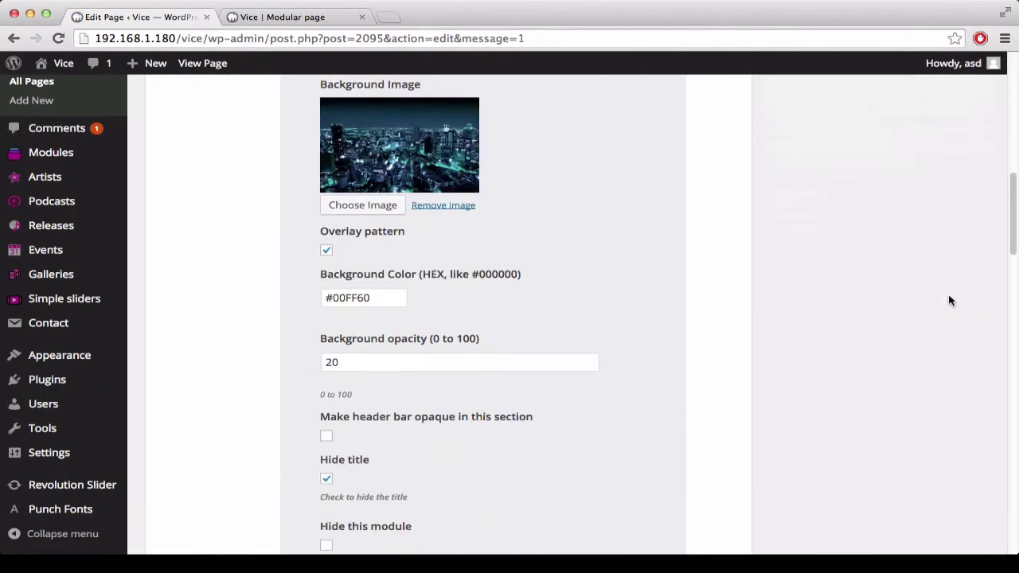
scroll(949, 300, "down", 5)
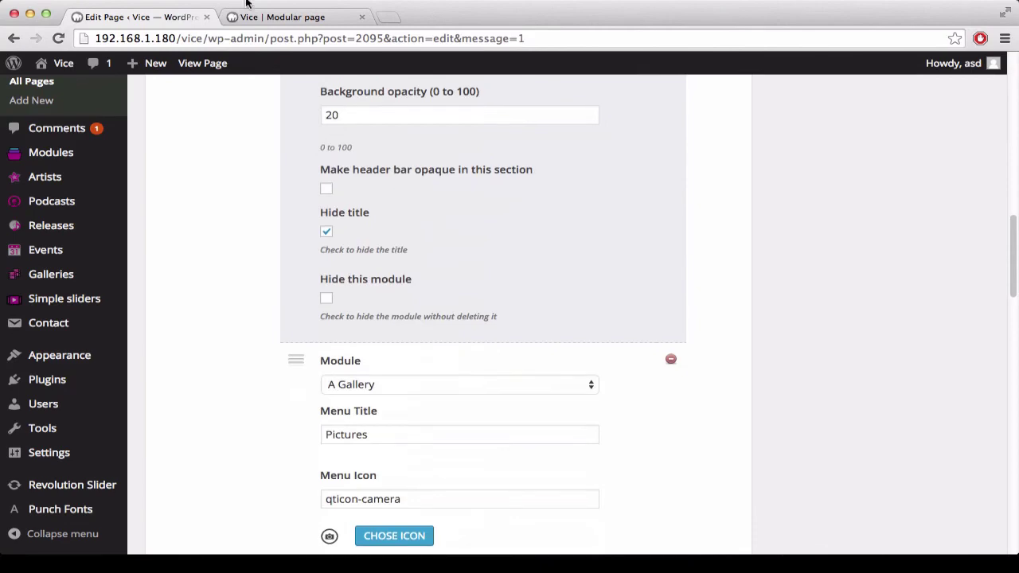
left_click(239, 16)
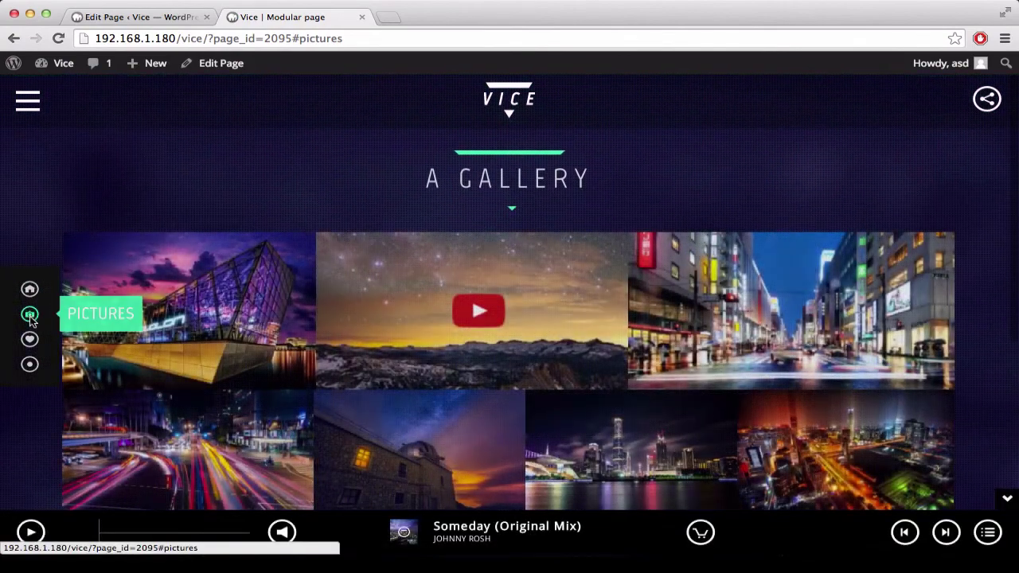
View the Releases and More (footer) sections of the live page through its section navigation.
left_click(30, 340)
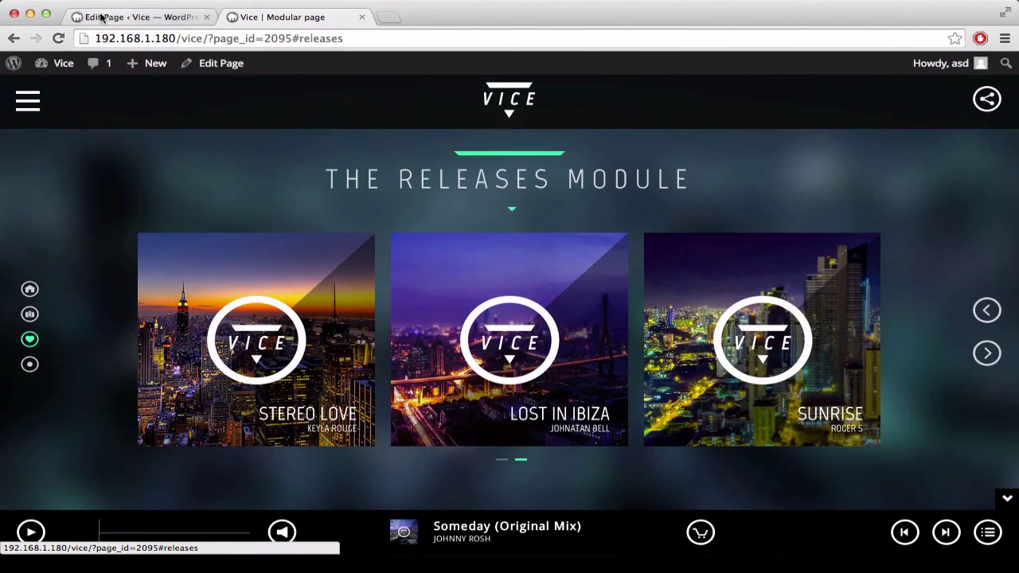
left_click(31, 364)
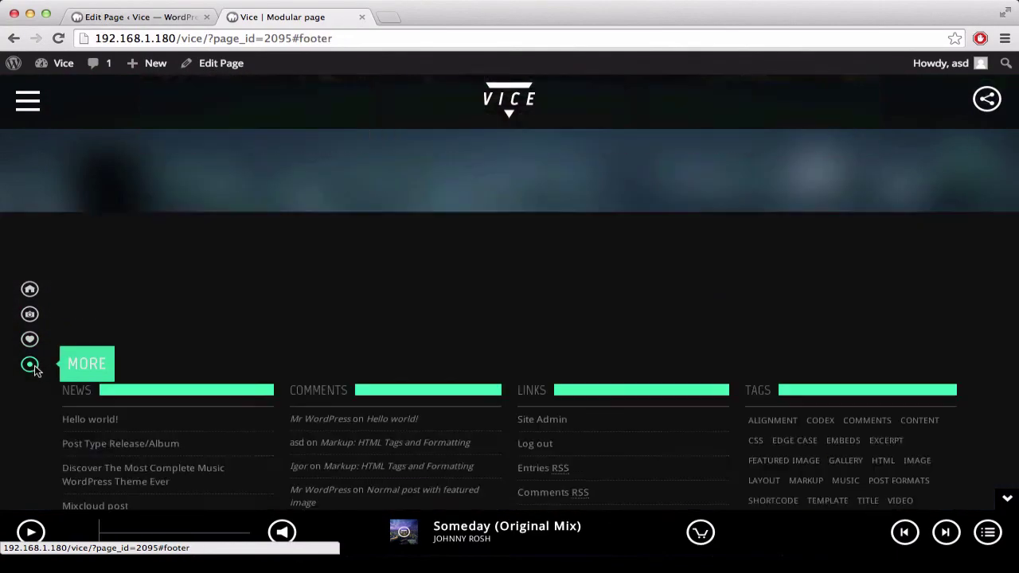
Enable Hide footer widgets in the Modular page's settings and update the page.
left_click(135, 17)
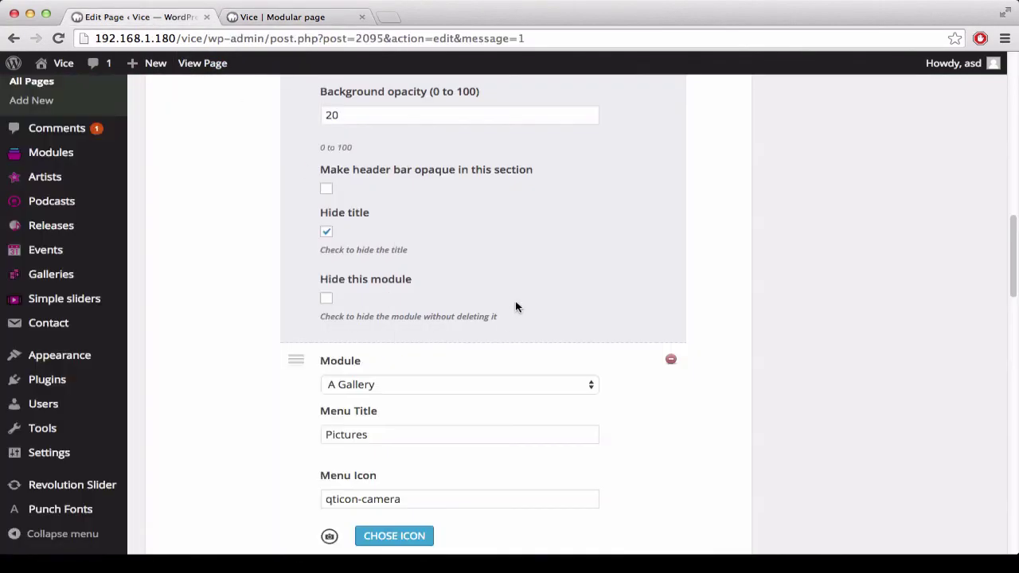
scroll(516, 308, "up", 10)
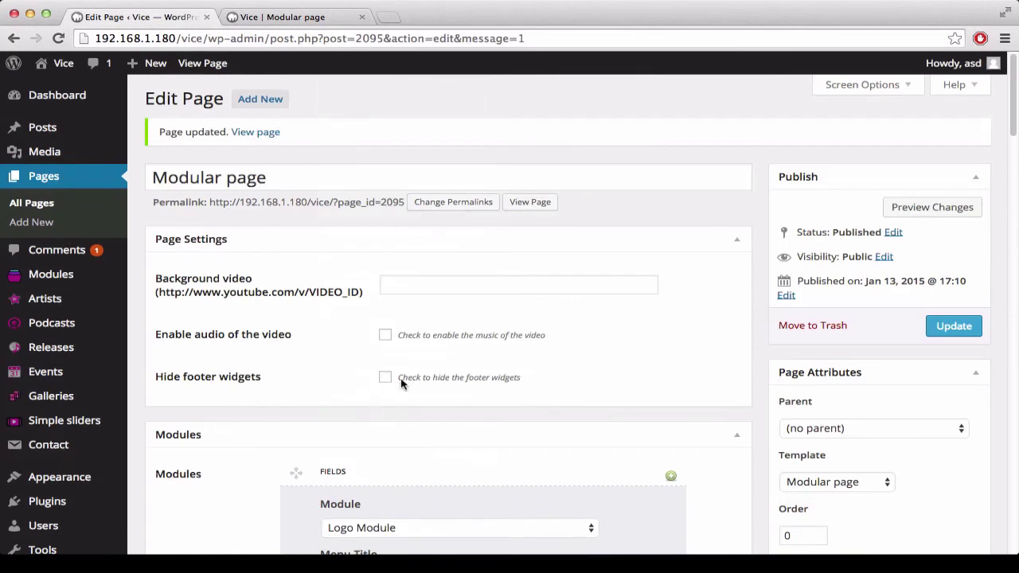
left_click(952, 327)
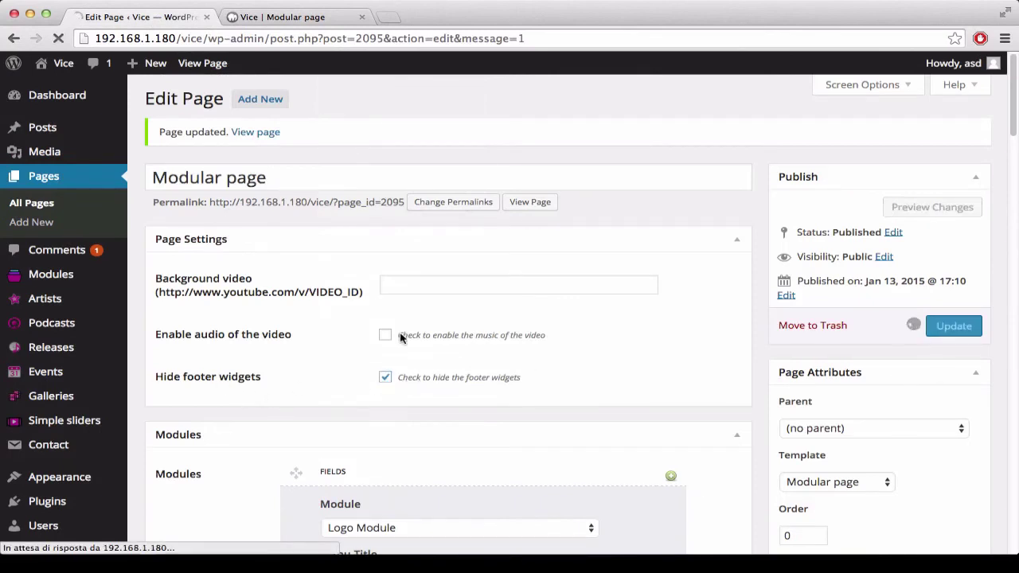
Reload the live page and check its Home, Pictures and Releases sections with the footer widgets hidden.
left_click(265, 15)
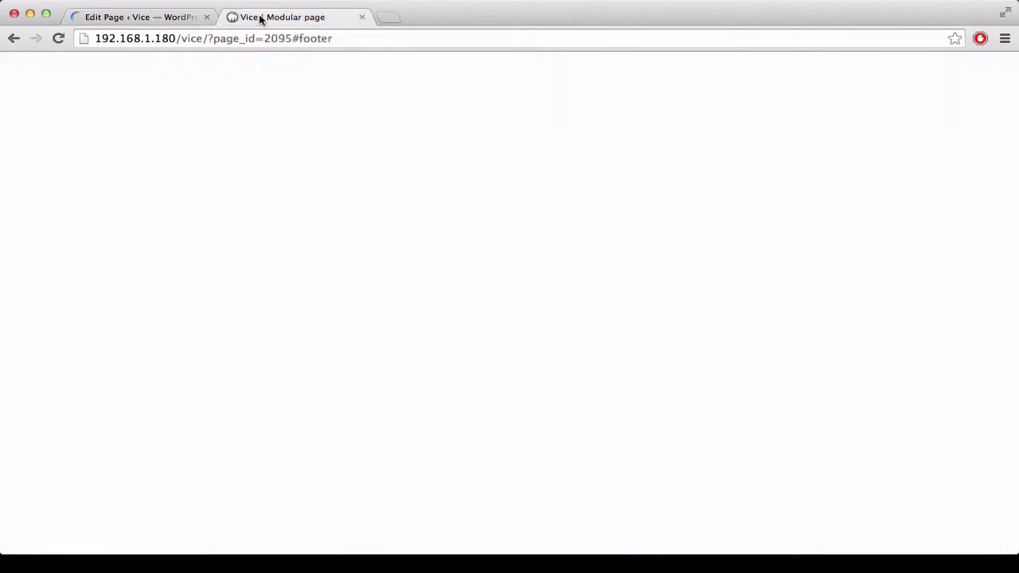
mouse_move(56, 70)
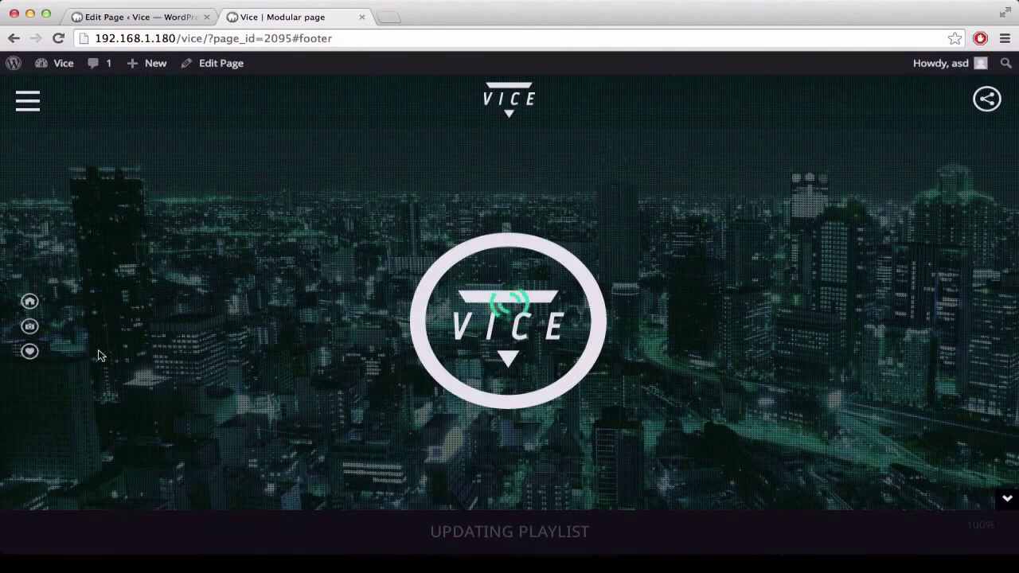
left_click(29, 351)
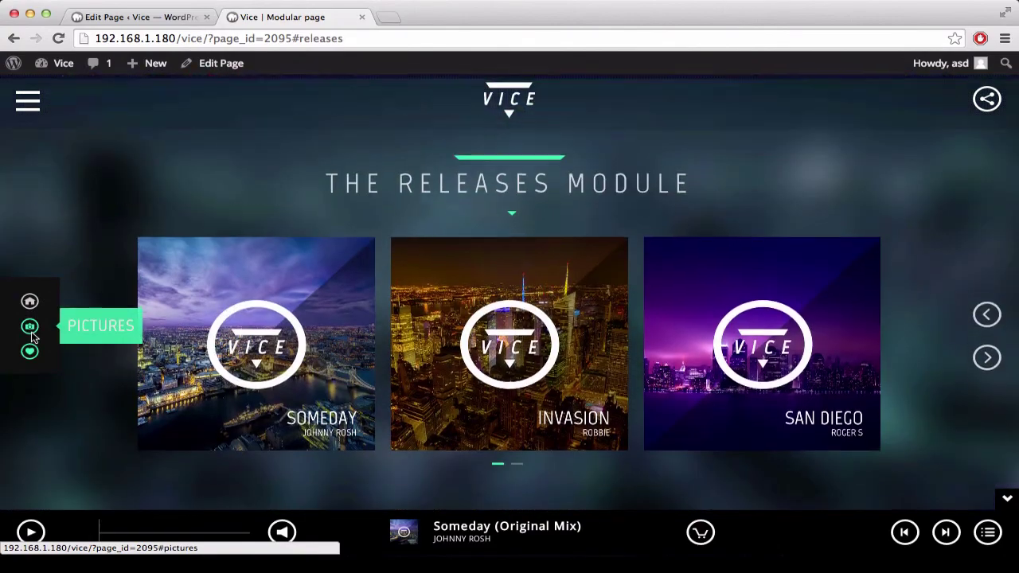
left_click(32, 334)
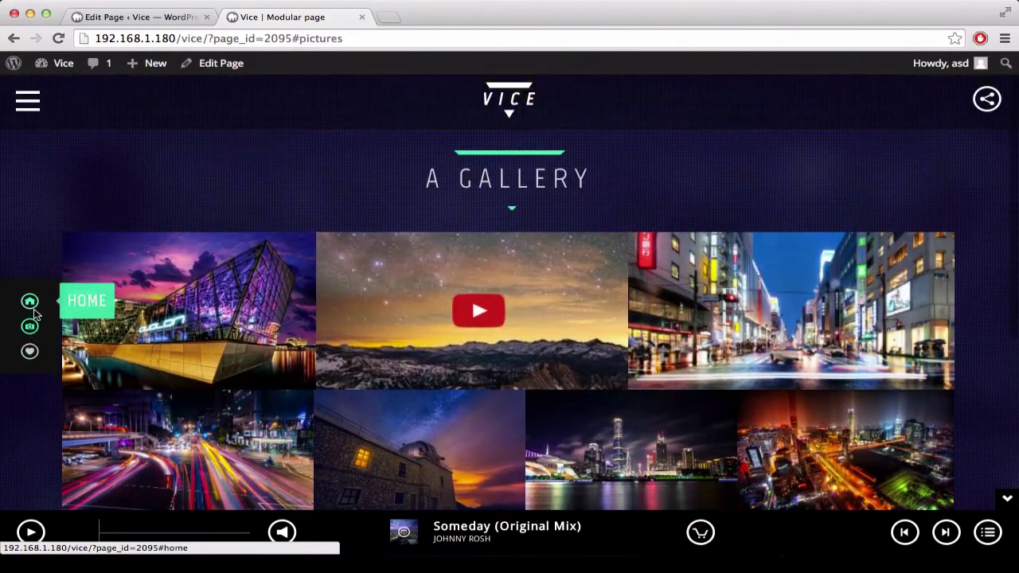
left_click(34, 313)
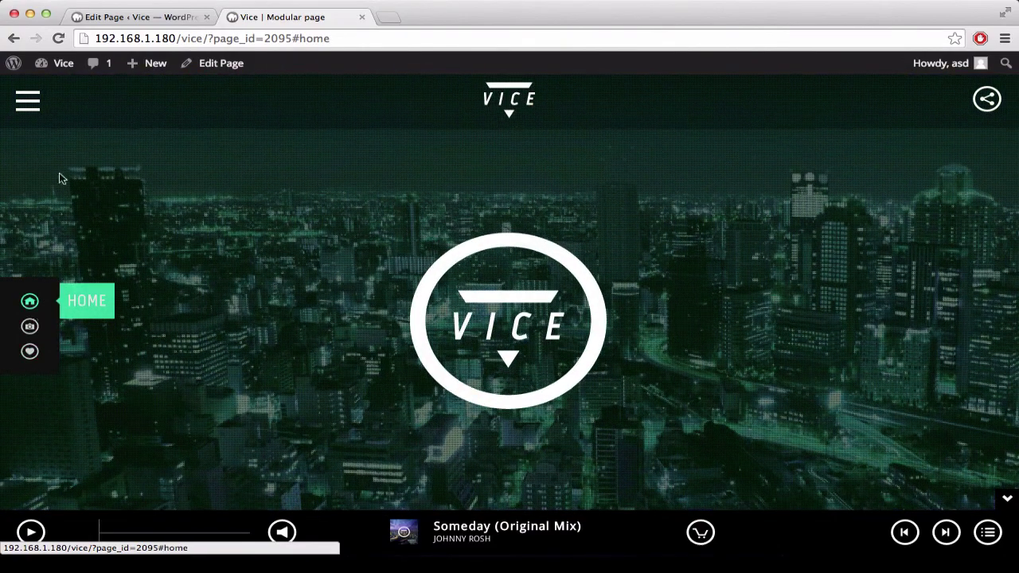
left_click(30, 326)
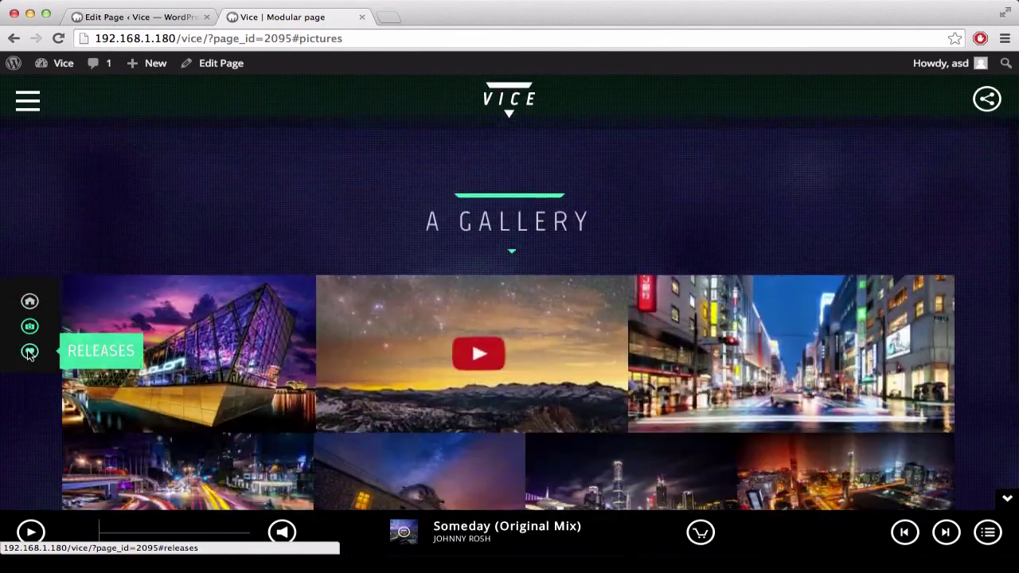
left_click(30, 351)
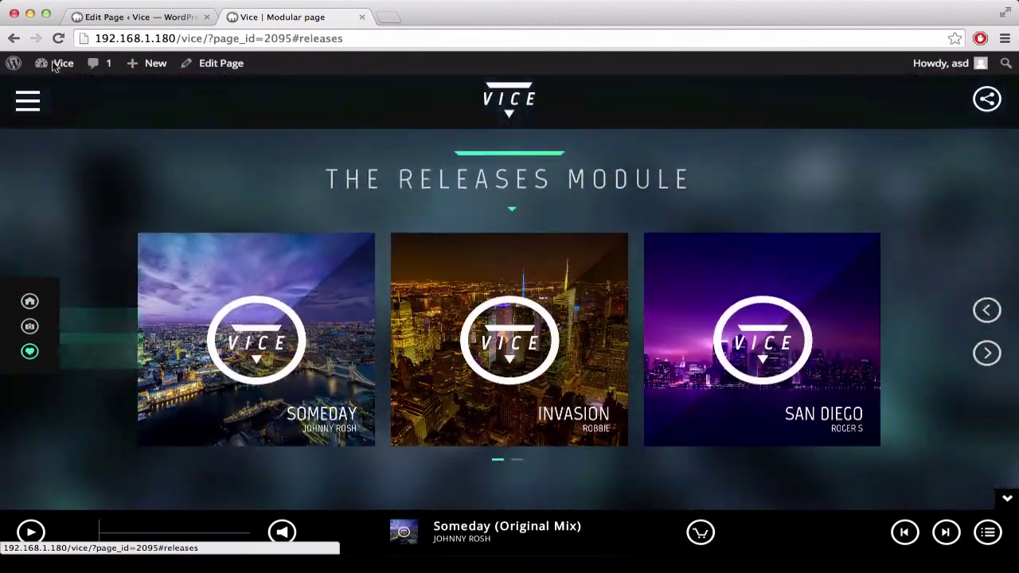
Disable Hide footer widgets in the Modular page's settings again and update the page.
left_click(137, 18)
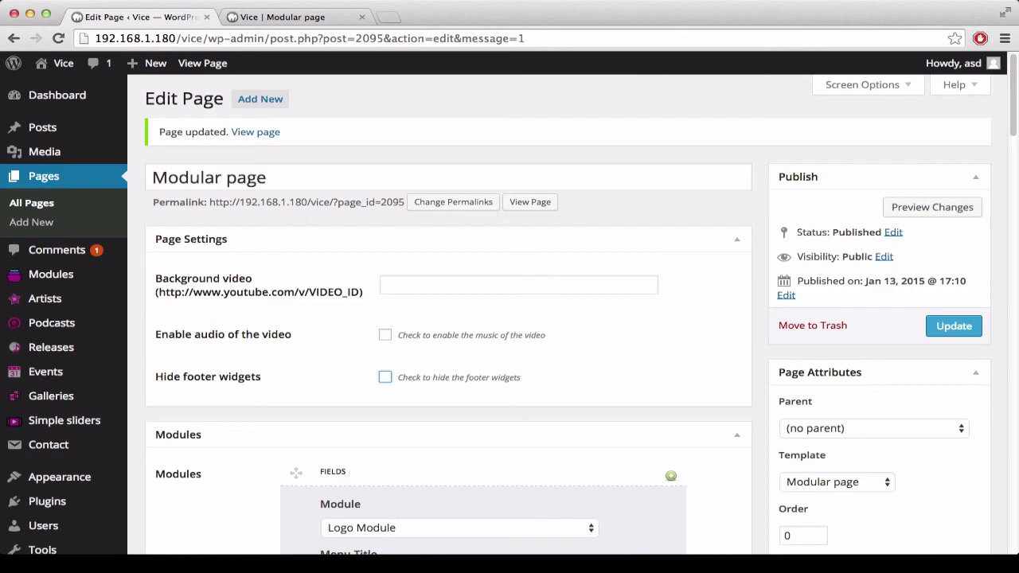
left_click(960, 325)
Switch the Releases block to the News Module with the menu title News, and update the page.
scroll(783, 116, "down", 12)
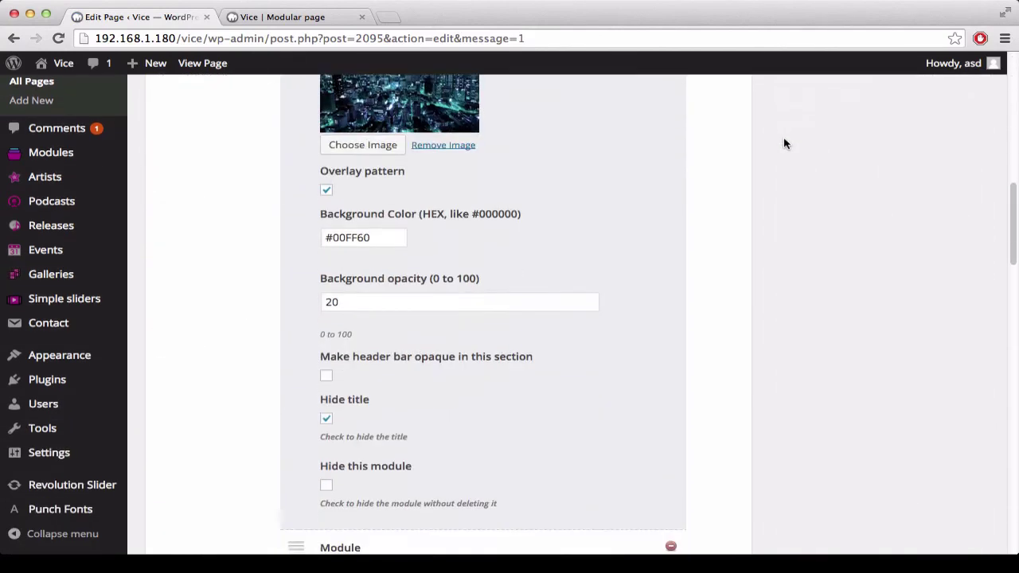
scroll(784, 143, "down", 5)
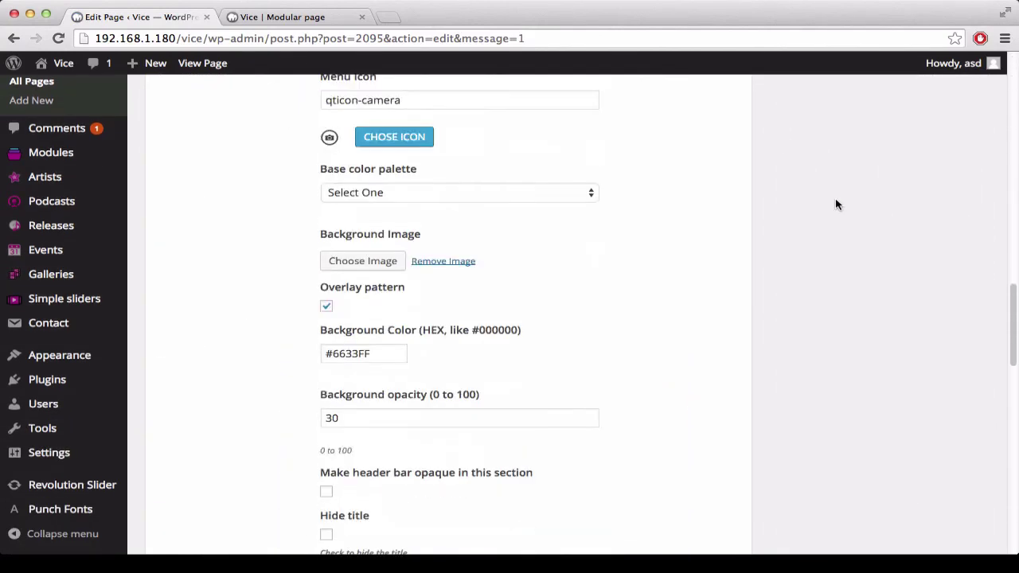
scroll(835, 205, "down", 6)
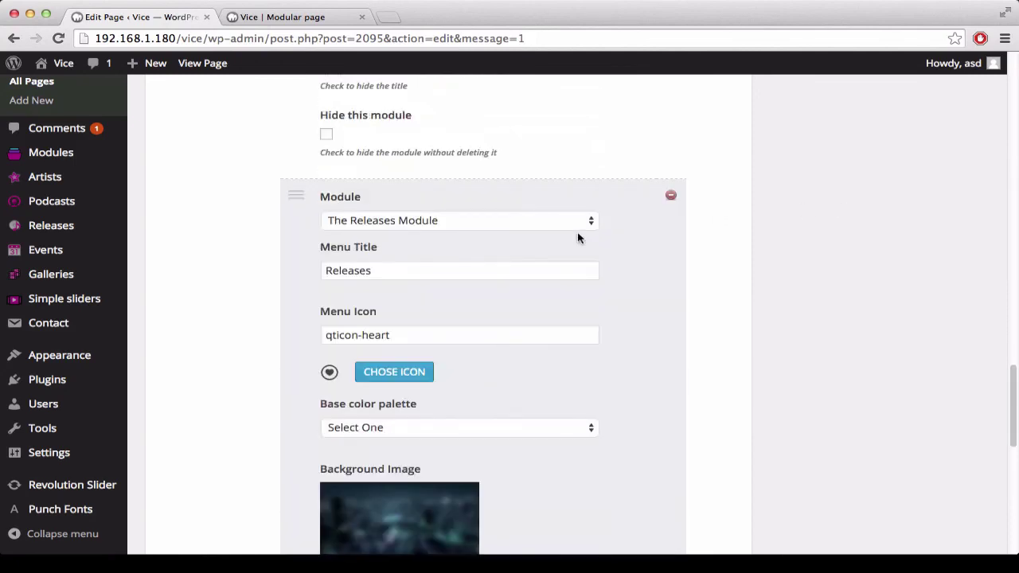
scroll(579, 238, "down", 5)
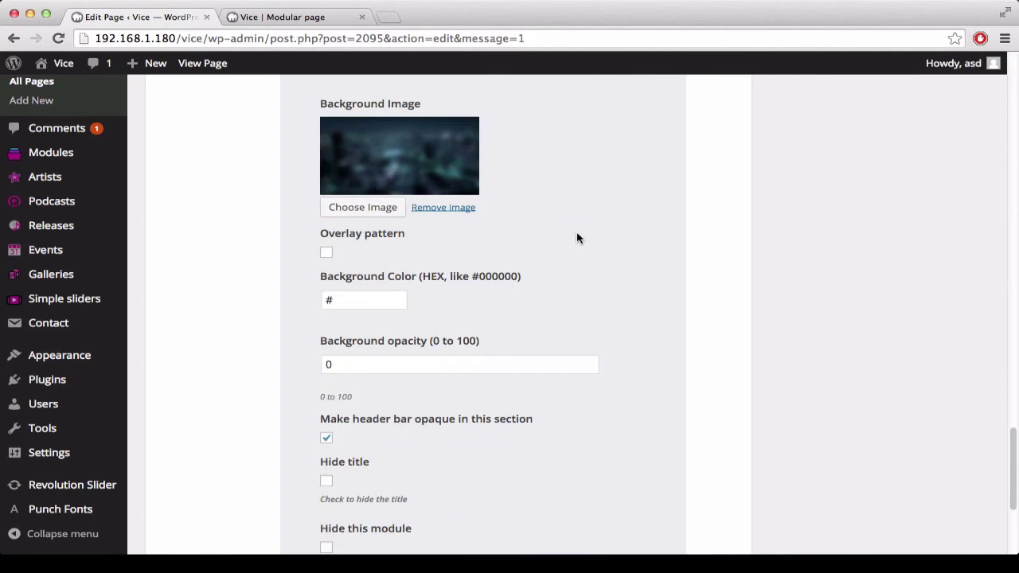
scroll(576, 238, "up", 5)
left_click(498, 261)
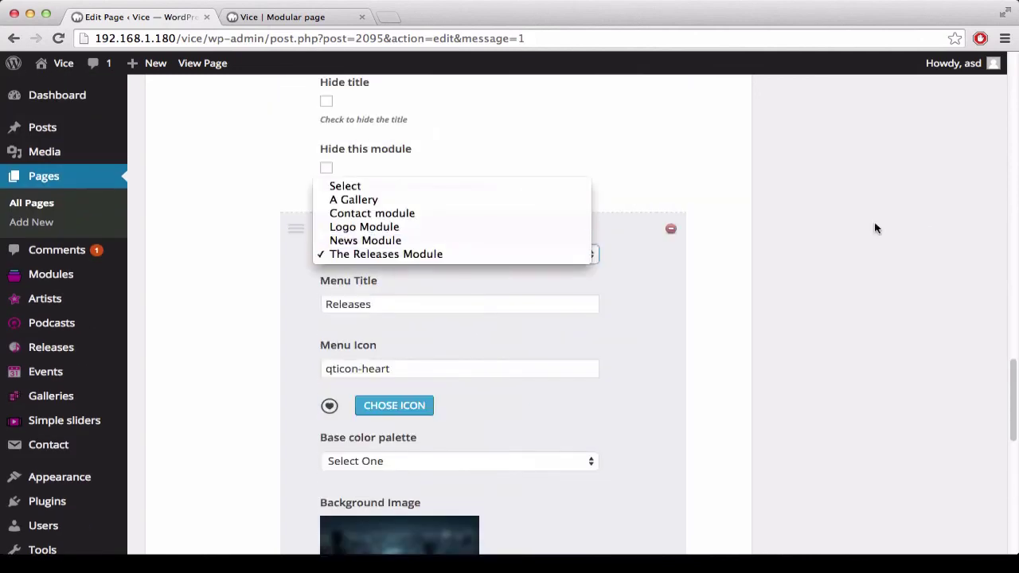
left_click(744, 341)
scroll(746, 341, "down", 5)
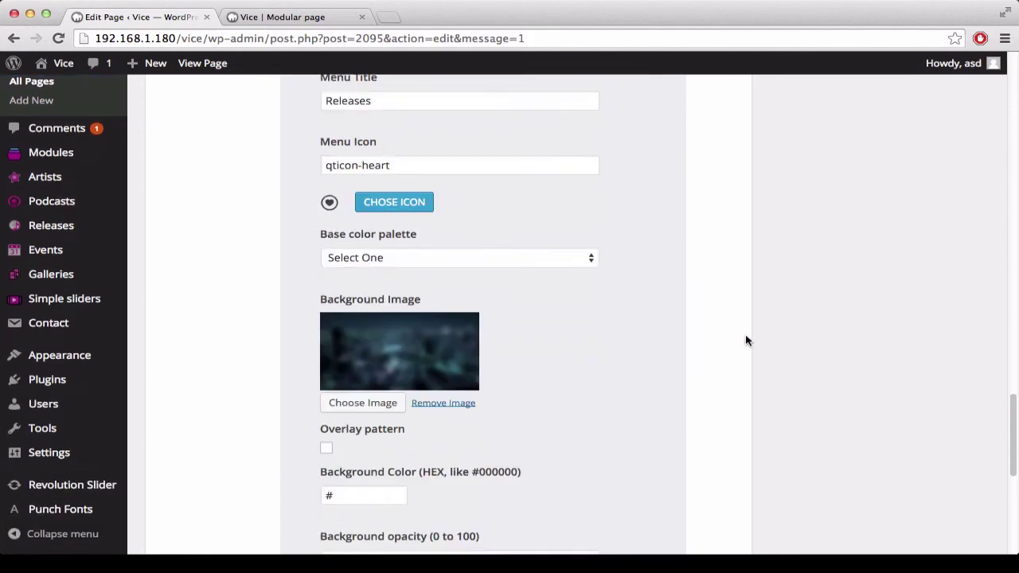
scroll(390, 293, "down", 6)
scroll(603, 370, "up", 9)
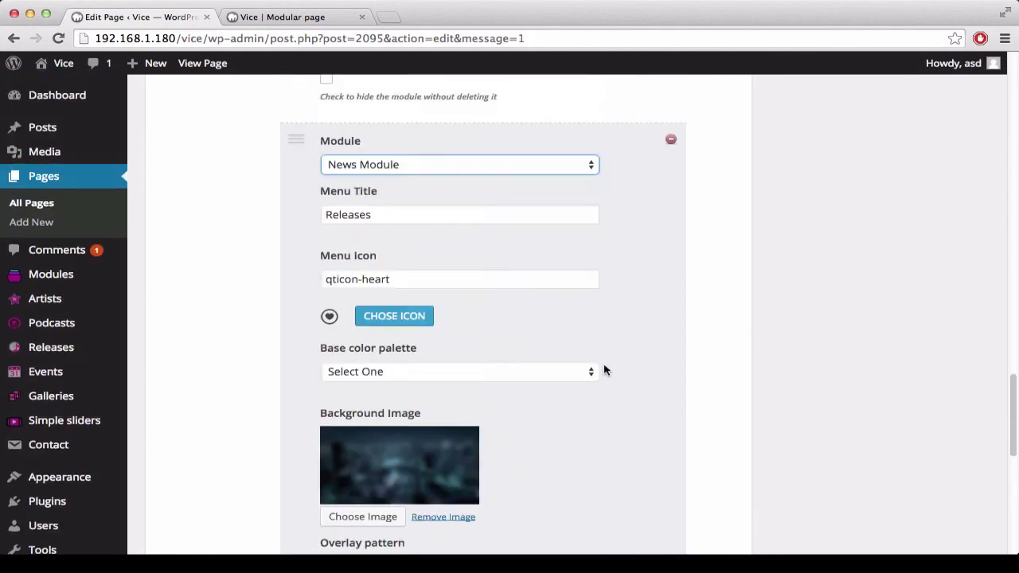
left_click(383, 222)
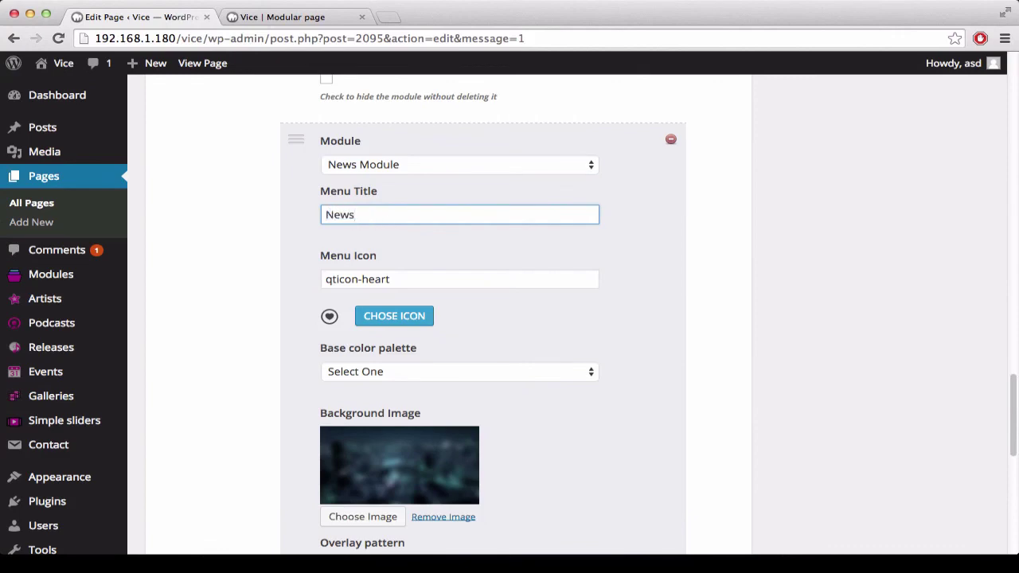
key("Return")
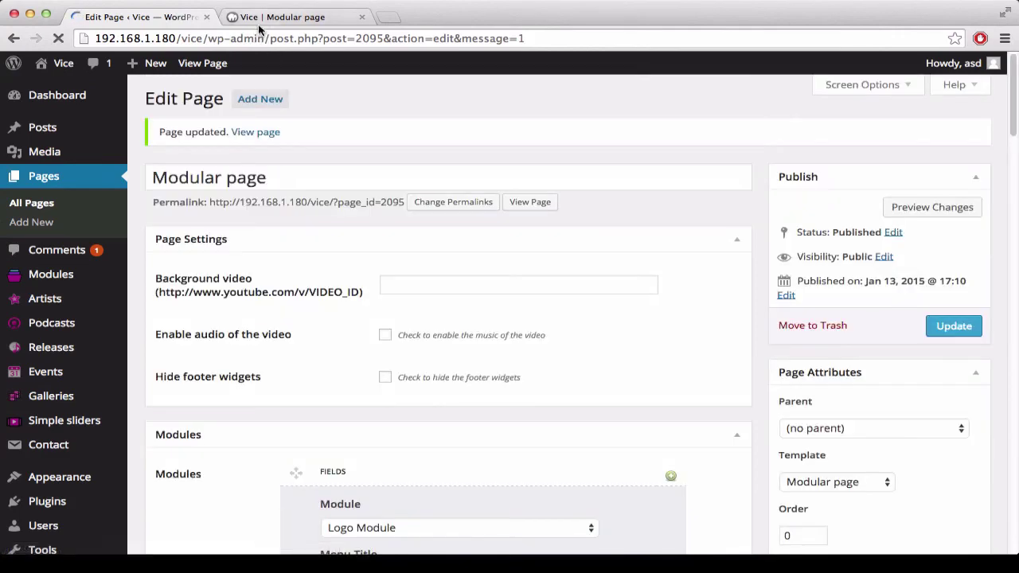
Reload the live page and view its Pictures and News sections.
left_click(274, 17)
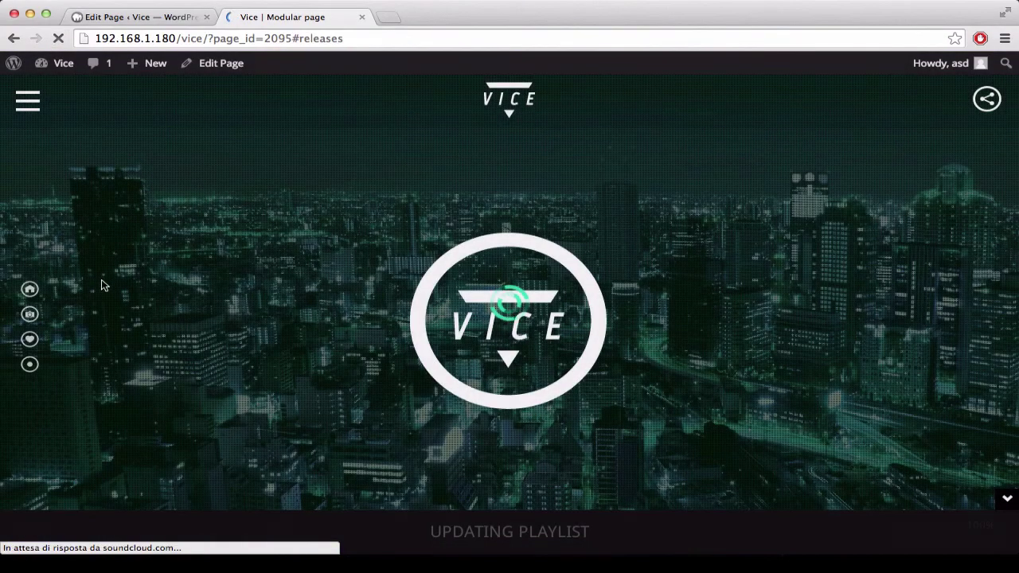
left_click(29, 314)
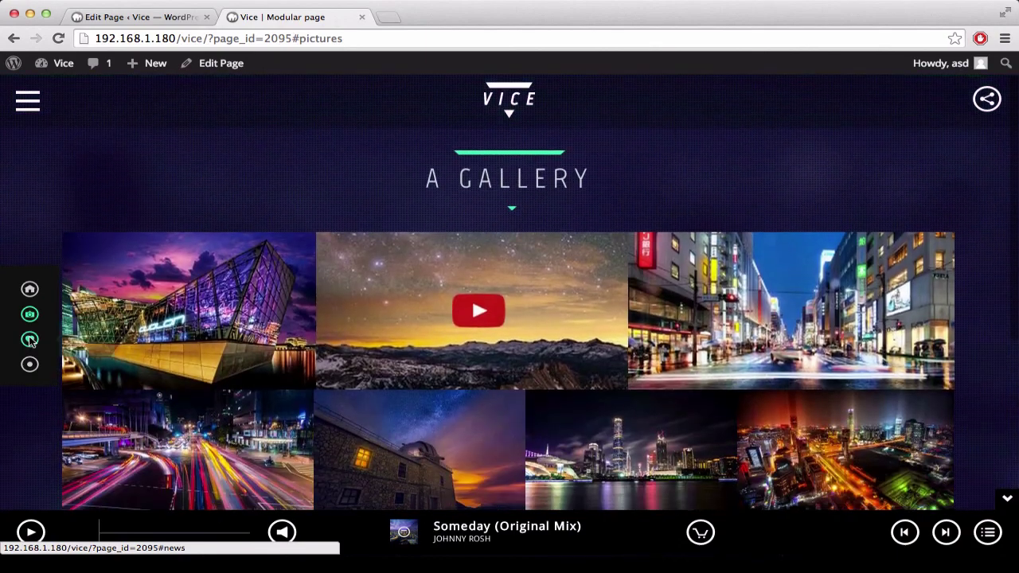
left_click(30, 338)
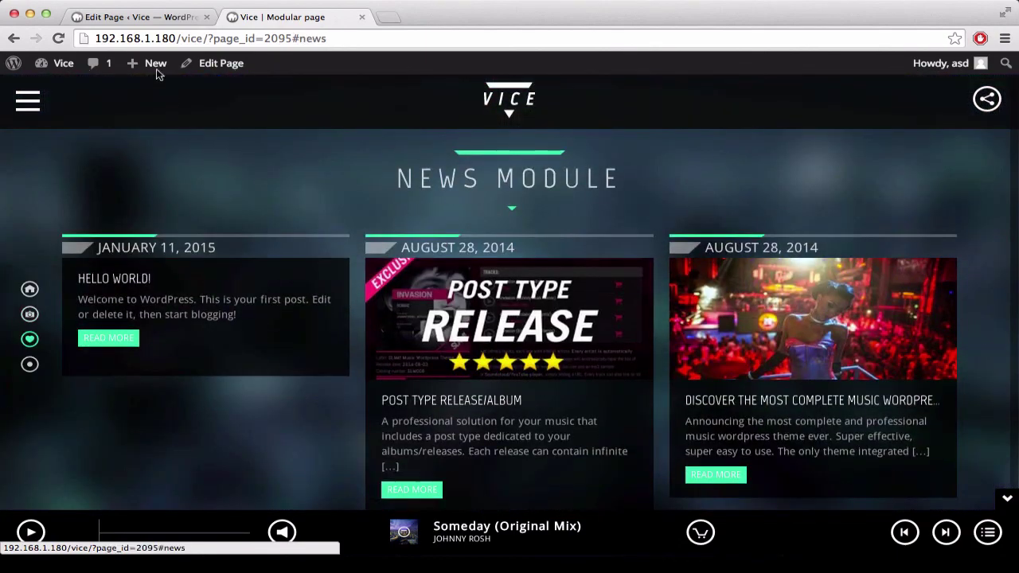
Return to the admin area and open the list of all modules.
left_click(124, 17)
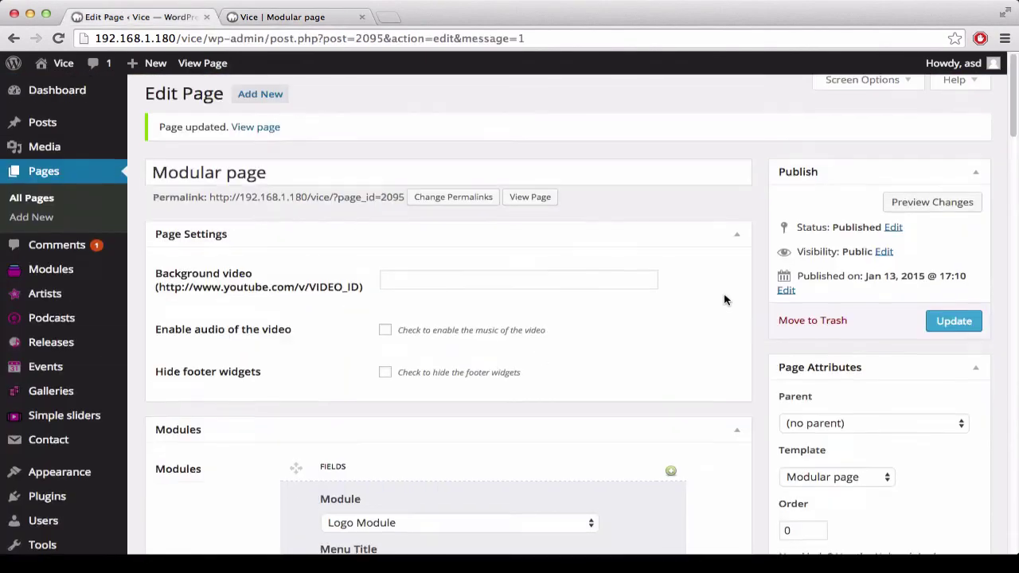
scroll(724, 299, "down", 5)
scroll(724, 299, "up", 3)
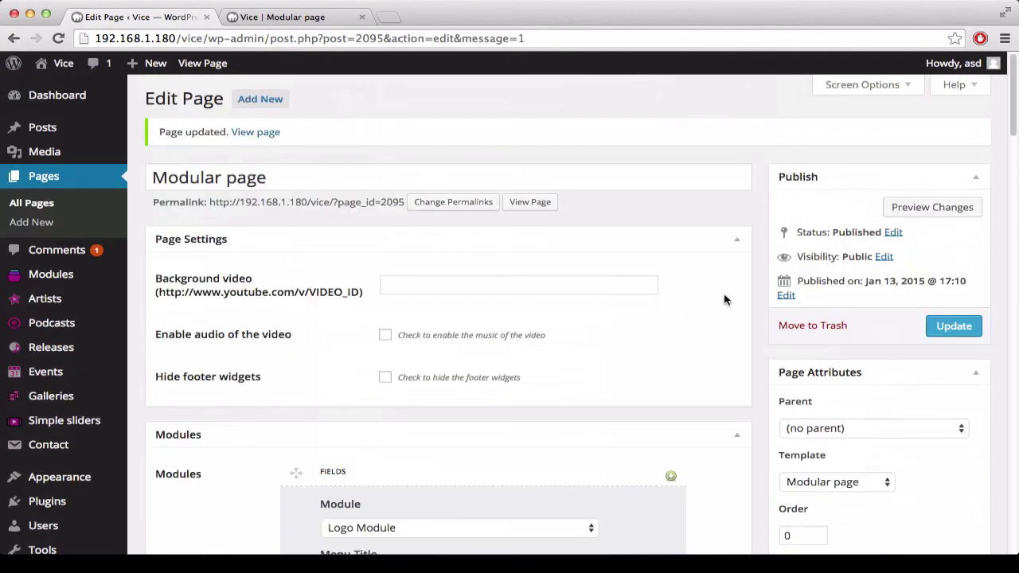
left_click(49, 276)
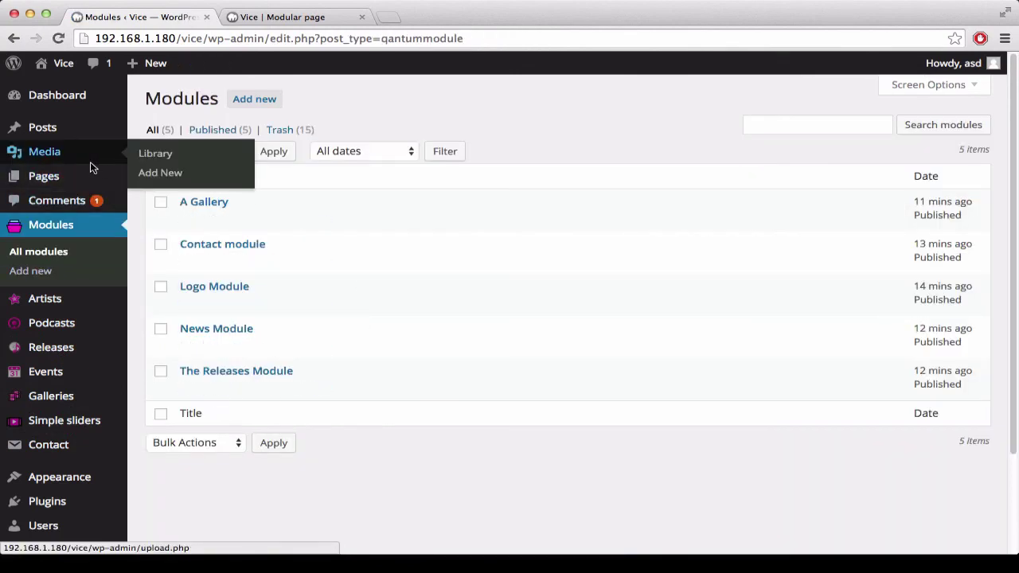
Create a new page titled Modular page with the Modular page template and publish it.
mouse_move(77, 178)
left_click(167, 198)
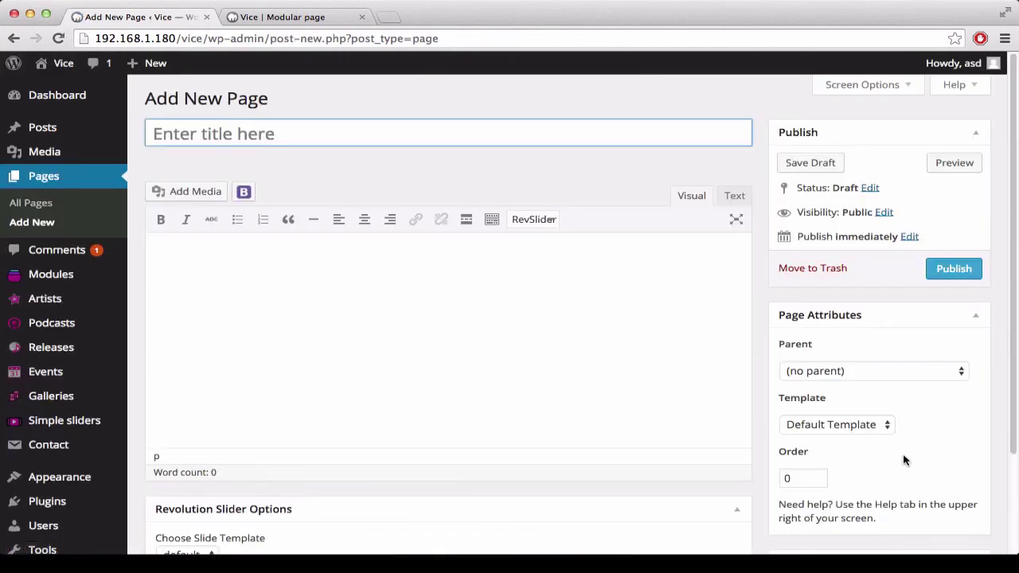
left_click(872, 424)
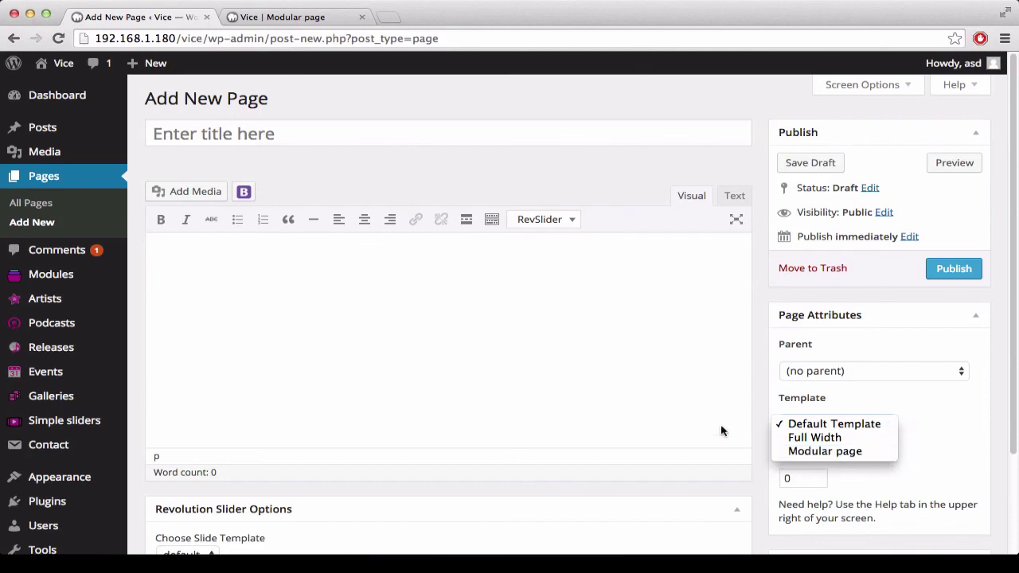
left_click(769, 366)
scroll(776, 390, "down", 3)
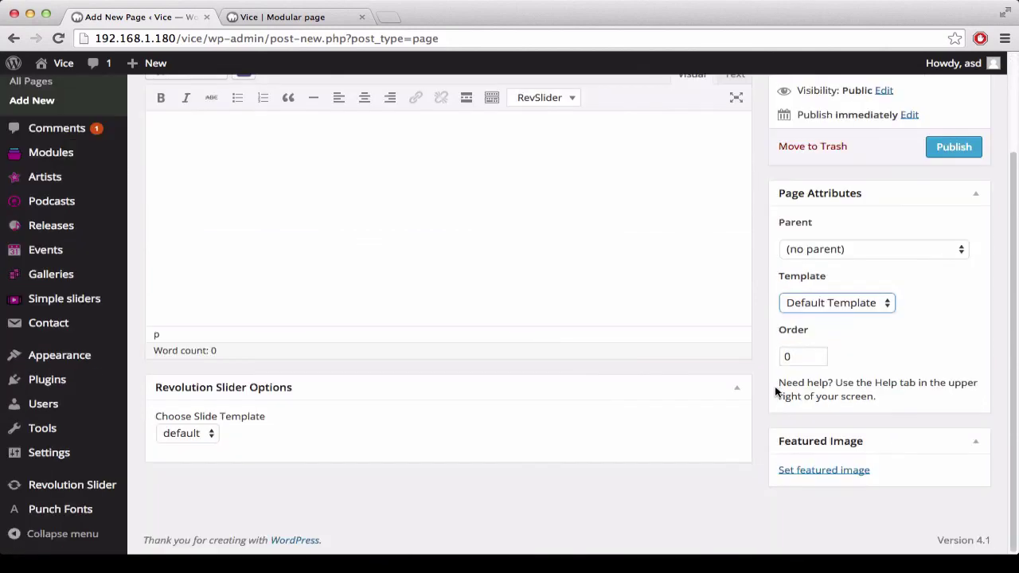
left_click(850, 306)
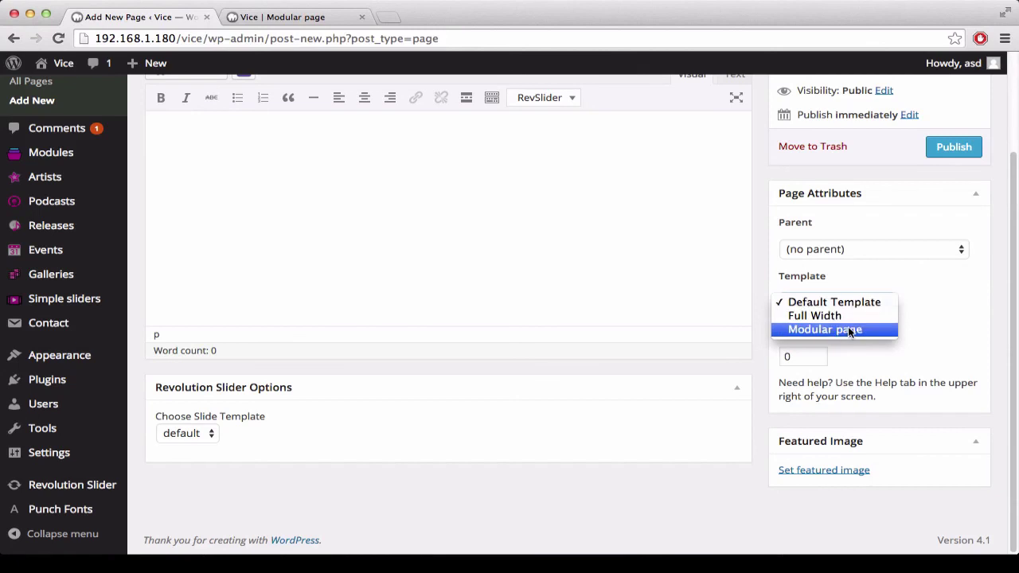
left_click(848, 327)
scroll(796, 303, "up", 3)
left_click(559, 138)
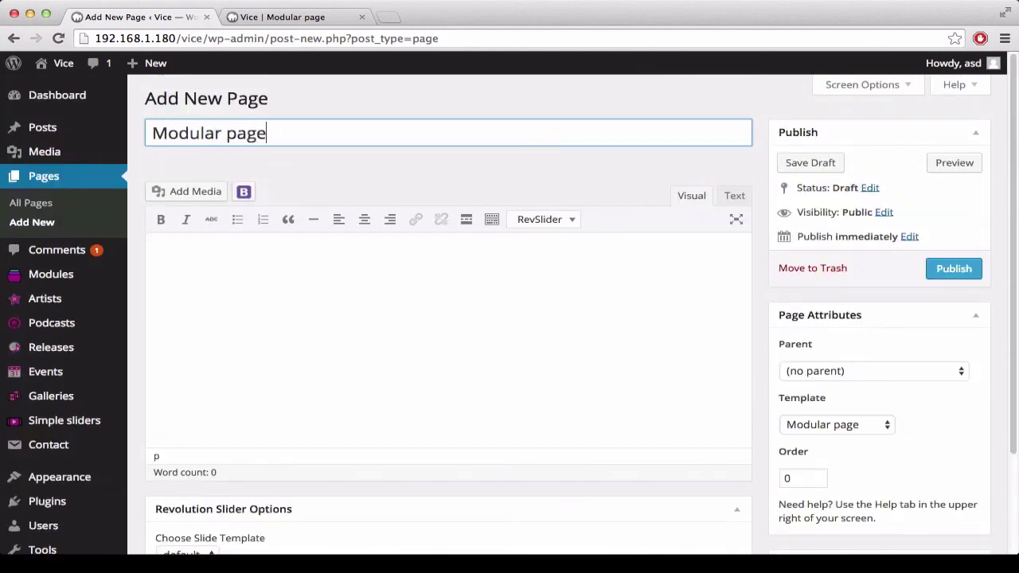
left_click(969, 271)
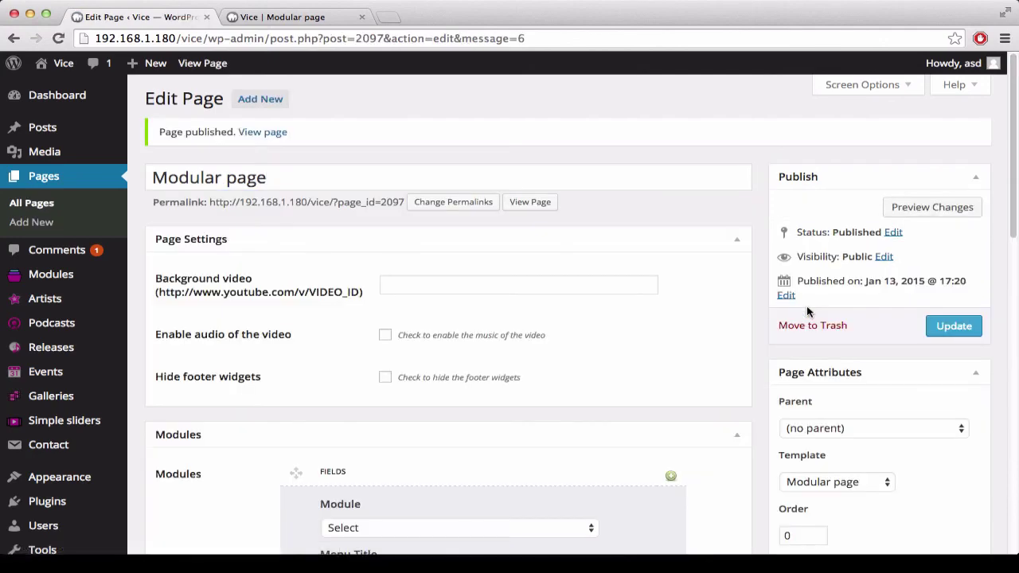
Examine the page settings and empty module fields of the newly published page.
scroll(805, 307, "down", 9)
scroll(772, 271, "up", 5)
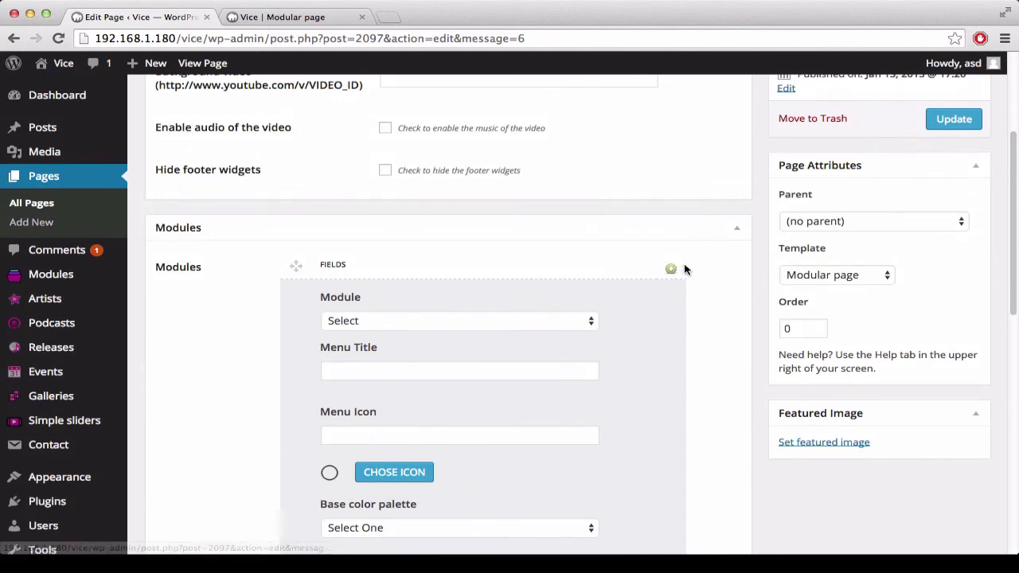
scroll(684, 269, "up", 6)
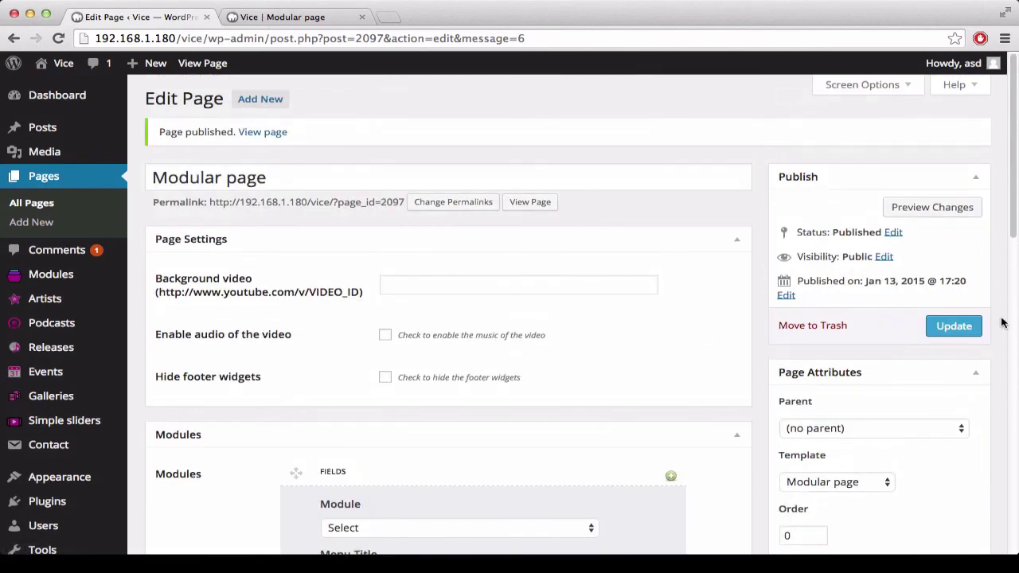